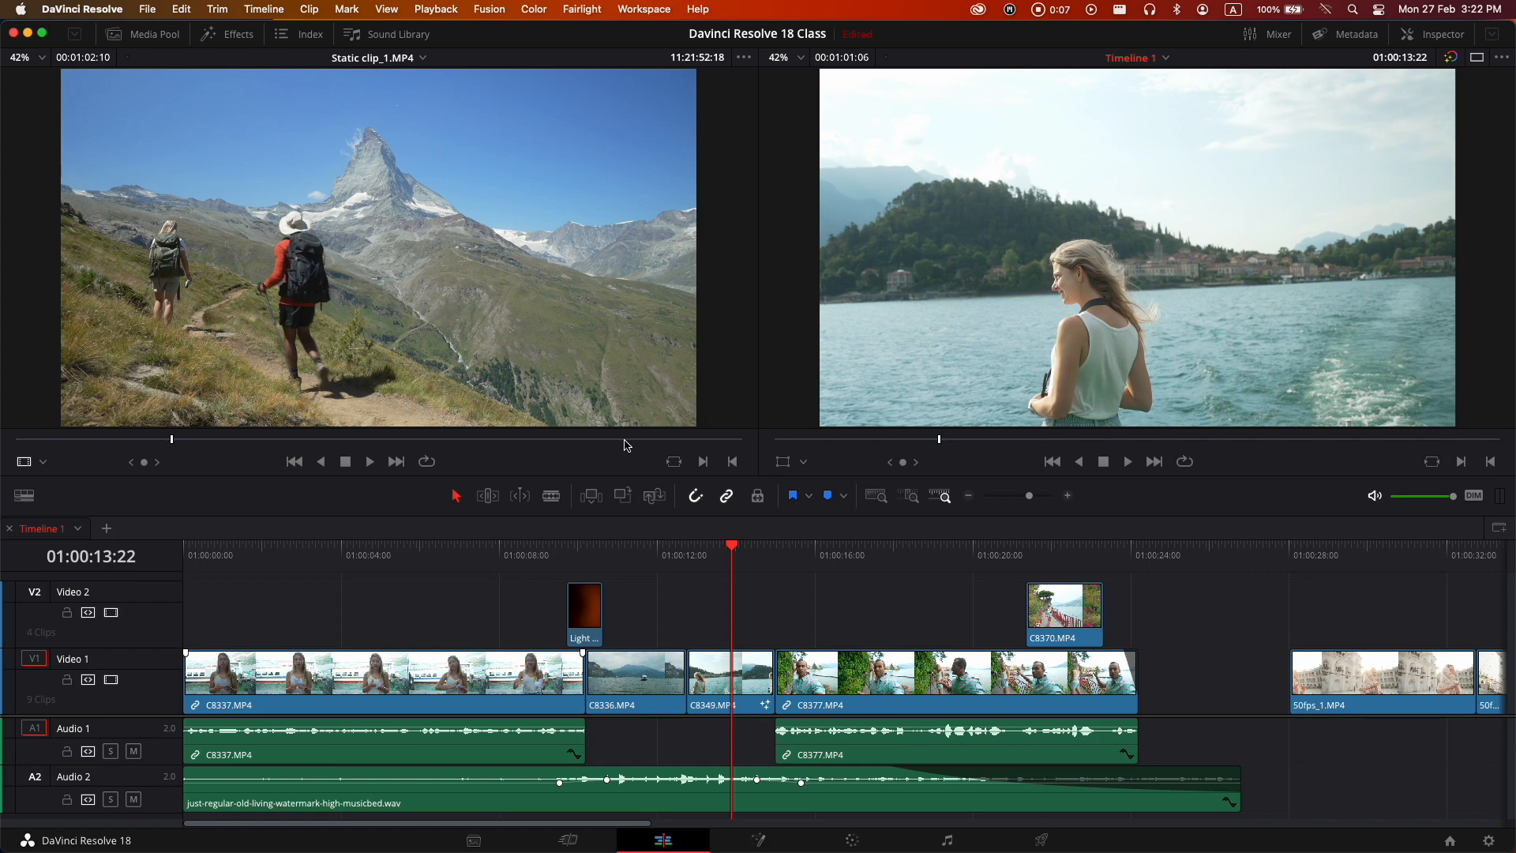
mouse_move(562, 393)
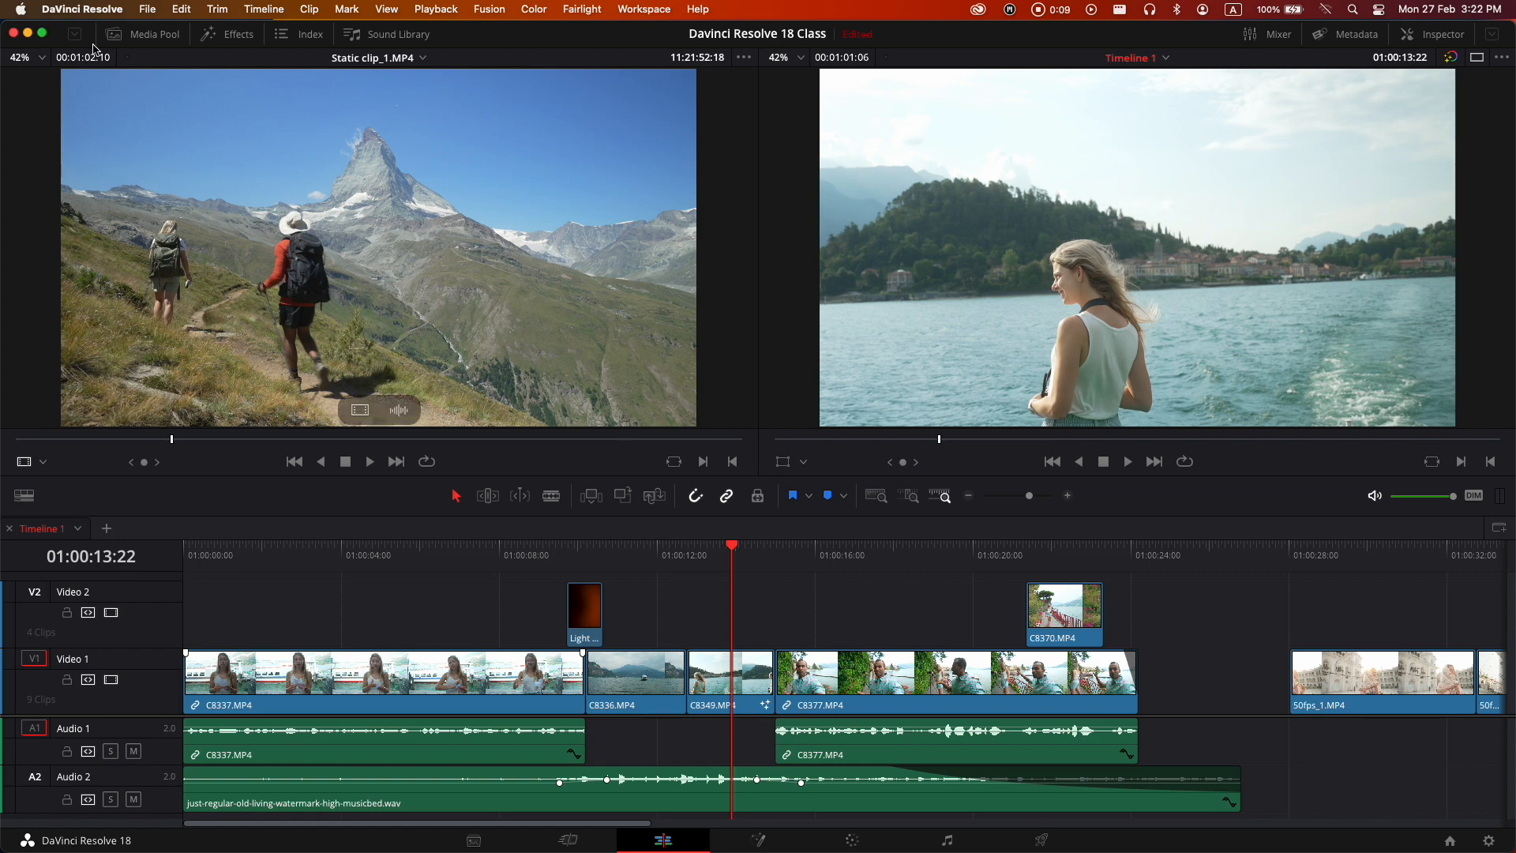
click(82, 9)
mouse_move(265, 9)
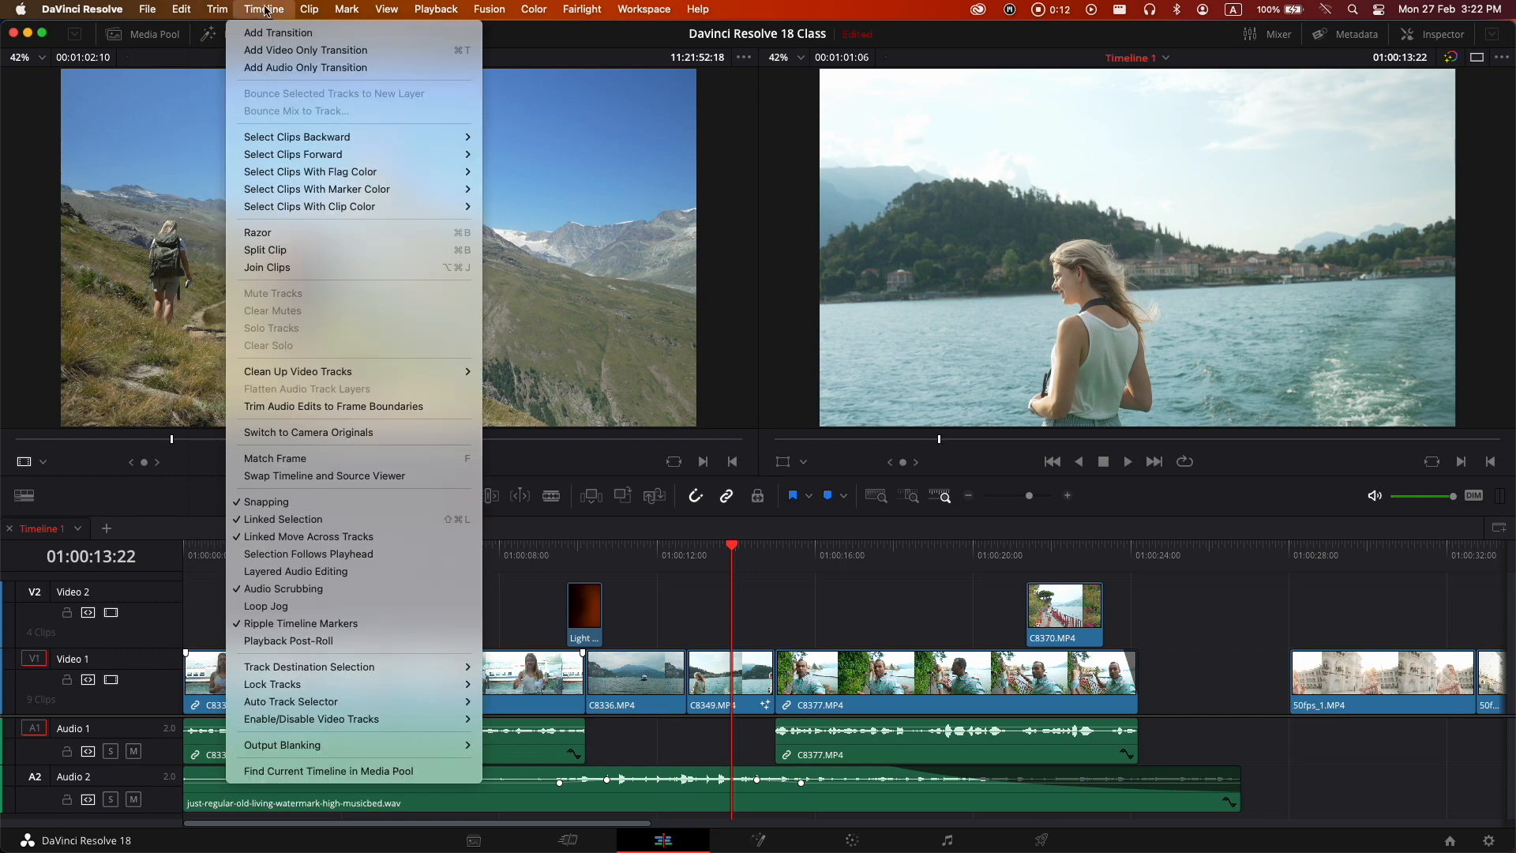
mouse_move(547, 10)
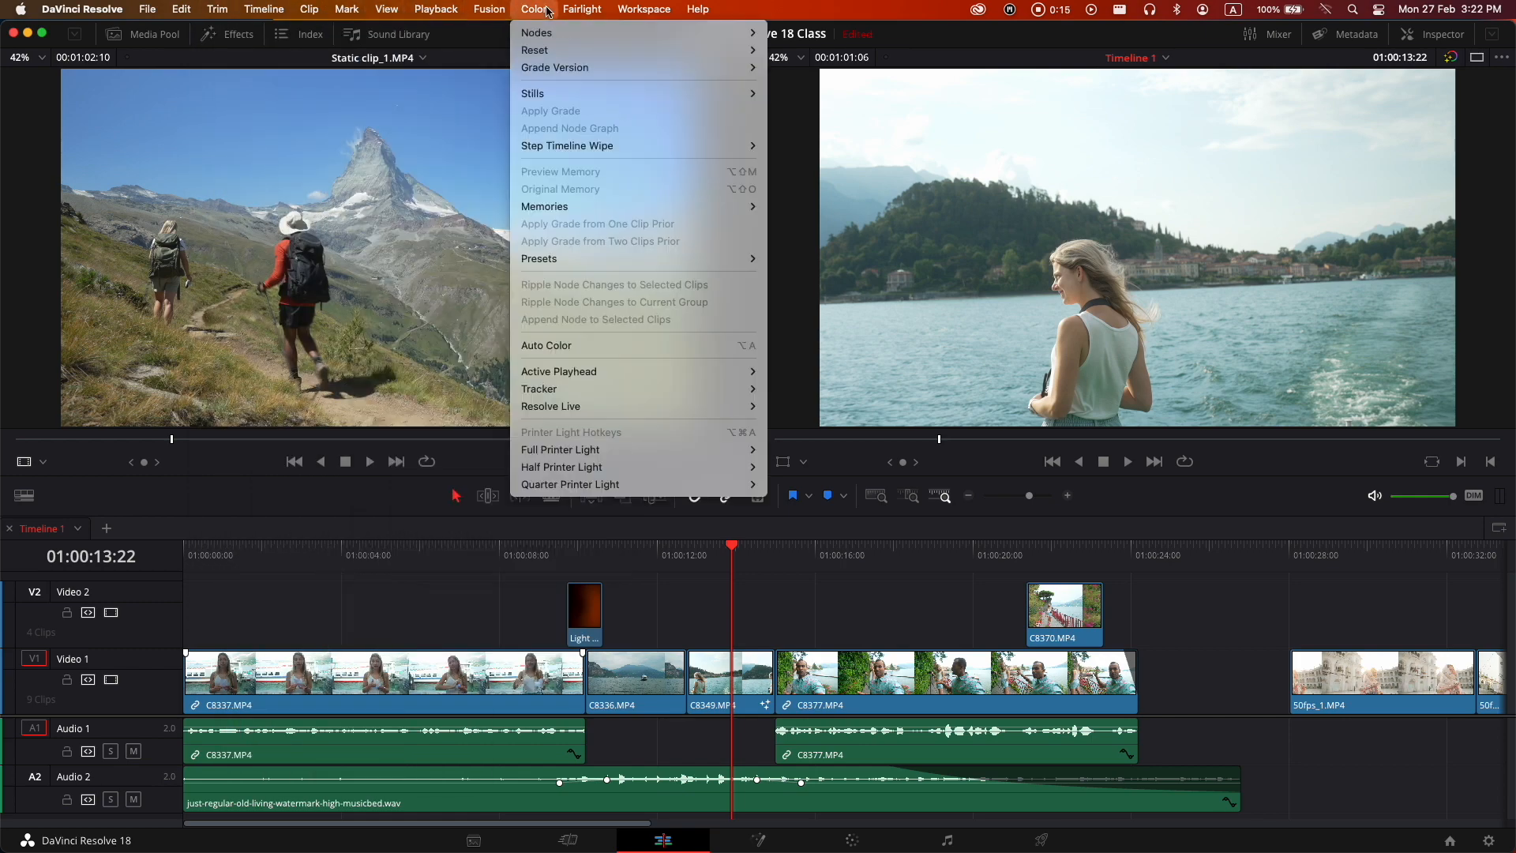
click(696, 10)
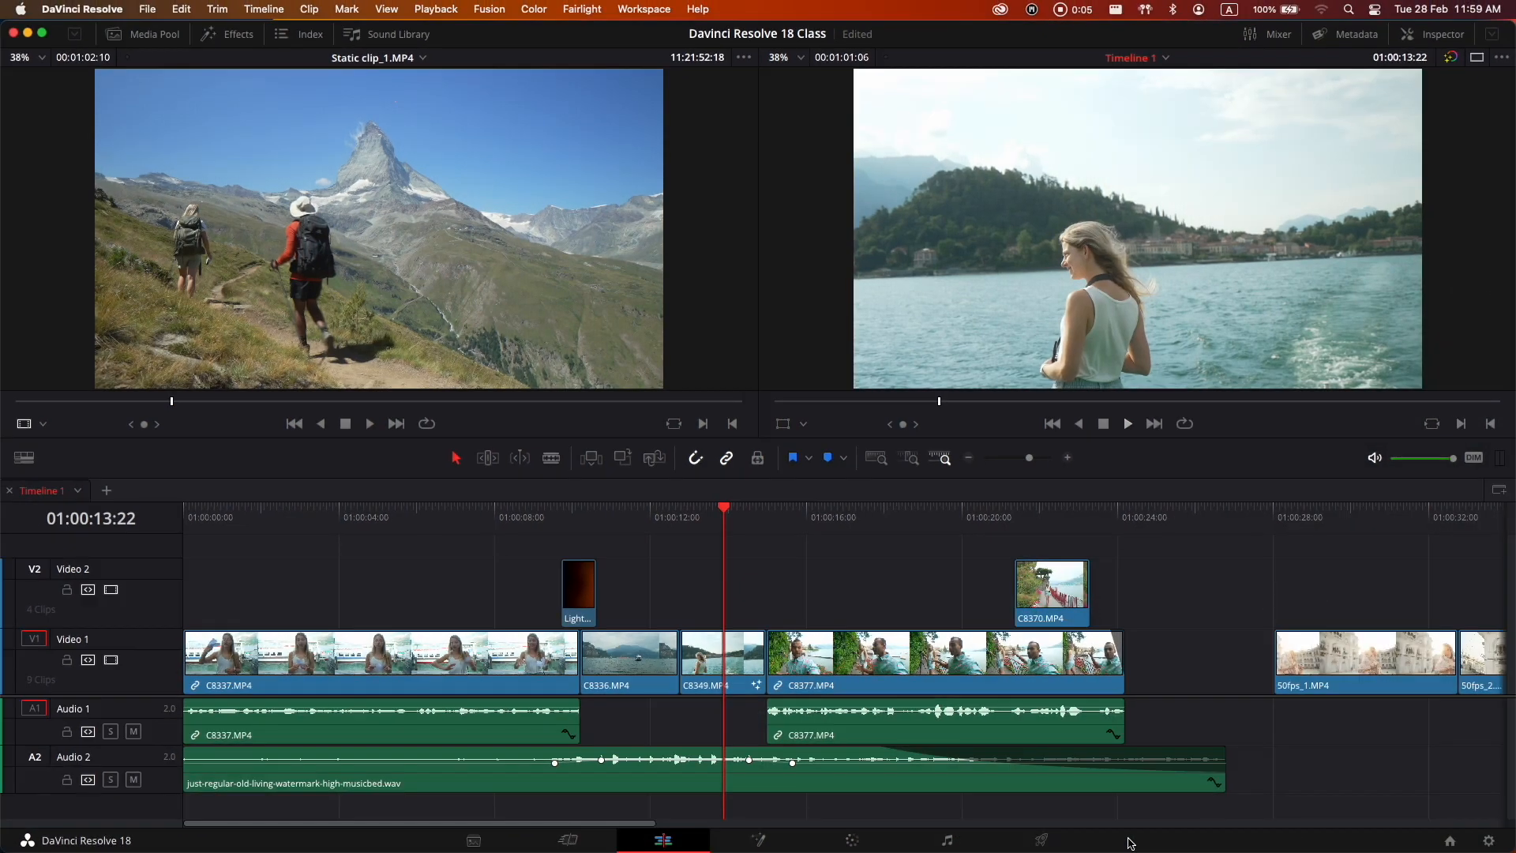
- Show Media Storage on the Media page and expand the folder tree of the external drive below Macintosh HD
click(473, 841)
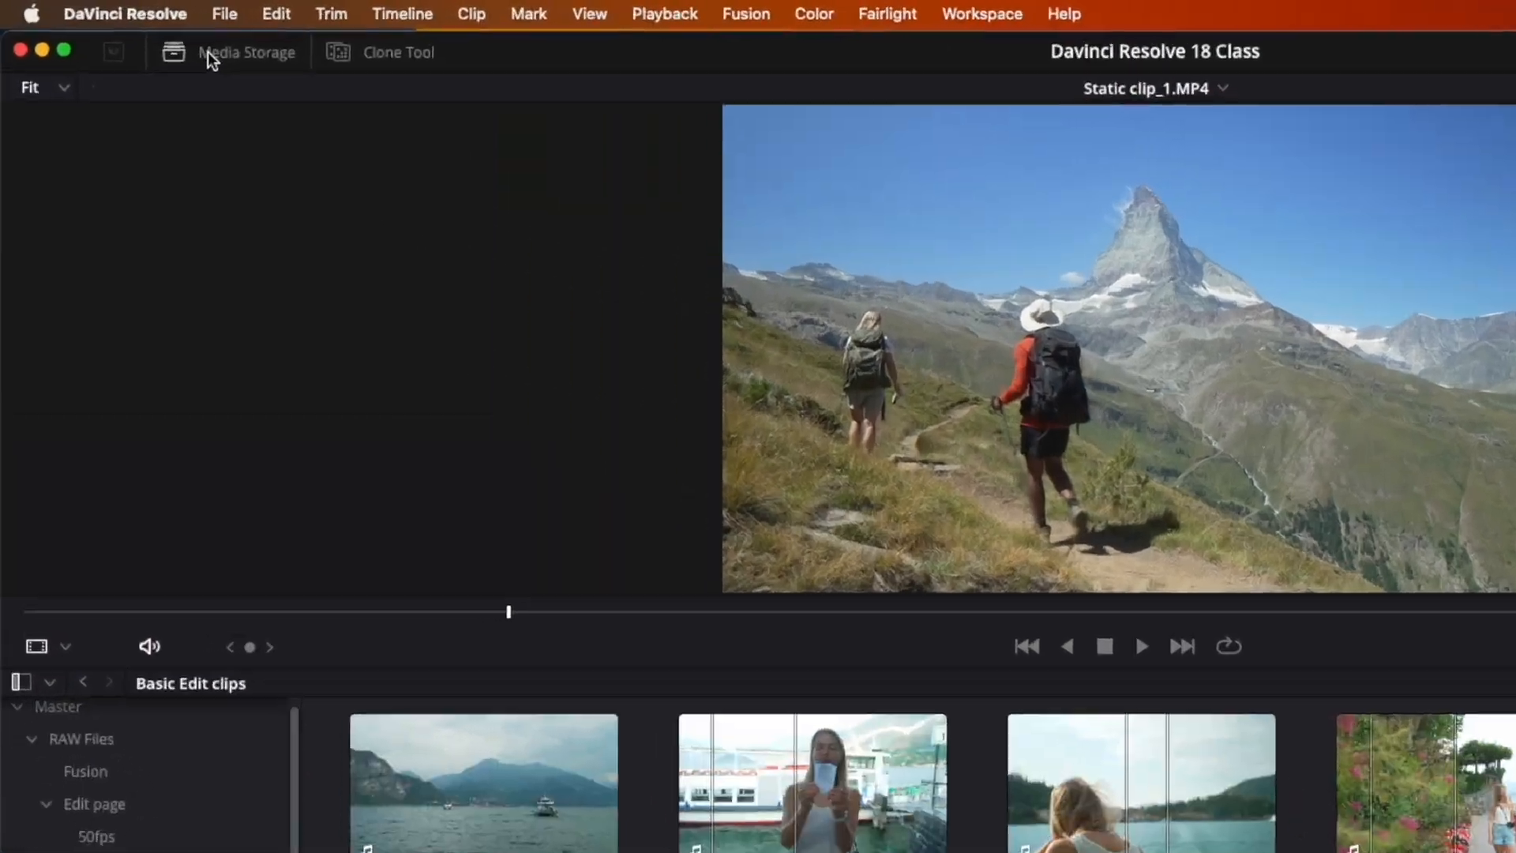
click(220, 45)
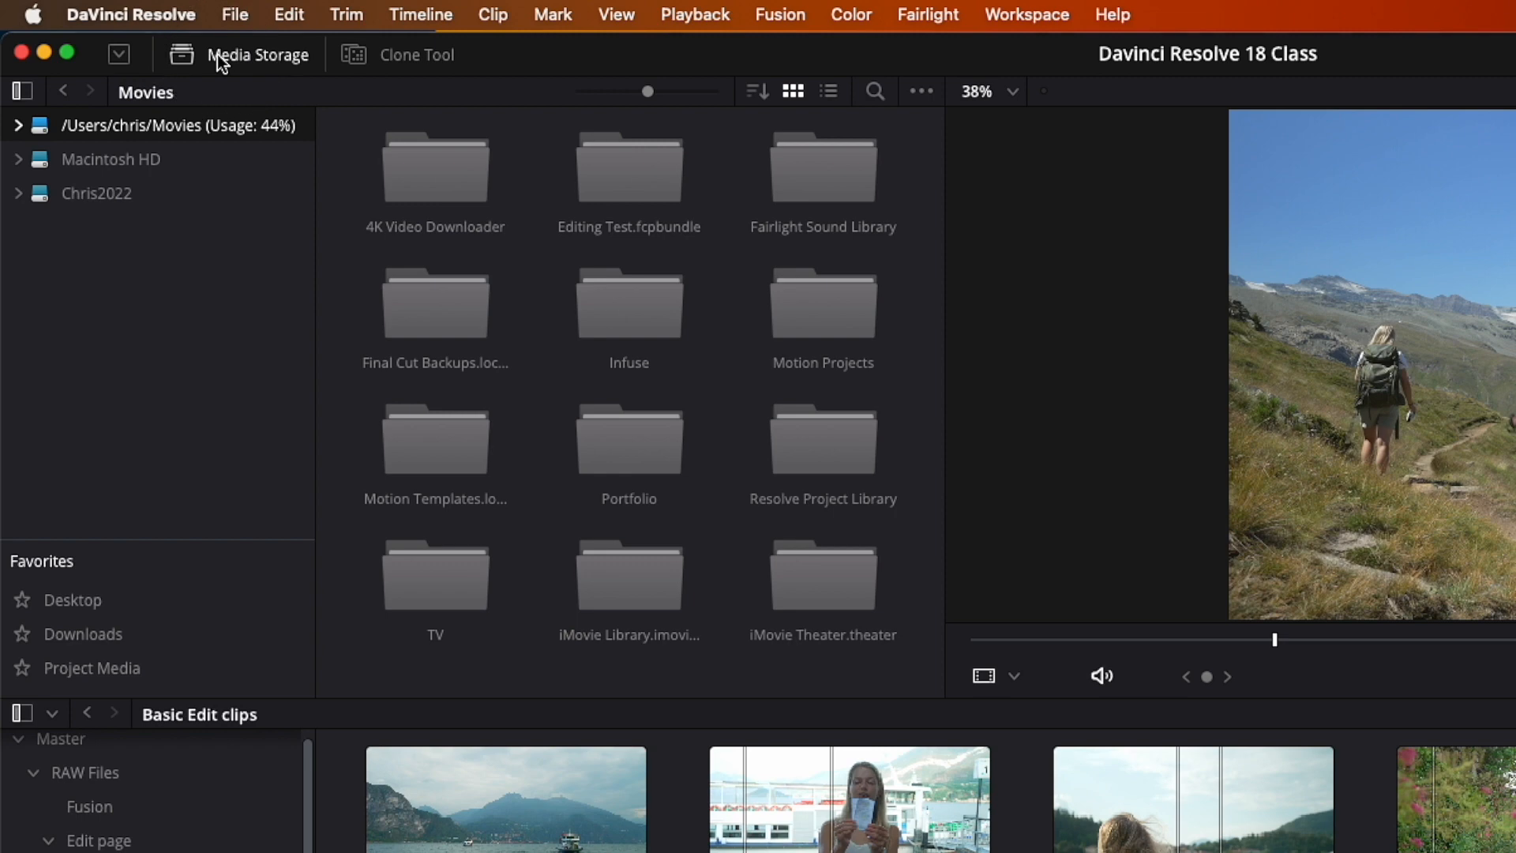
click(123, 159)
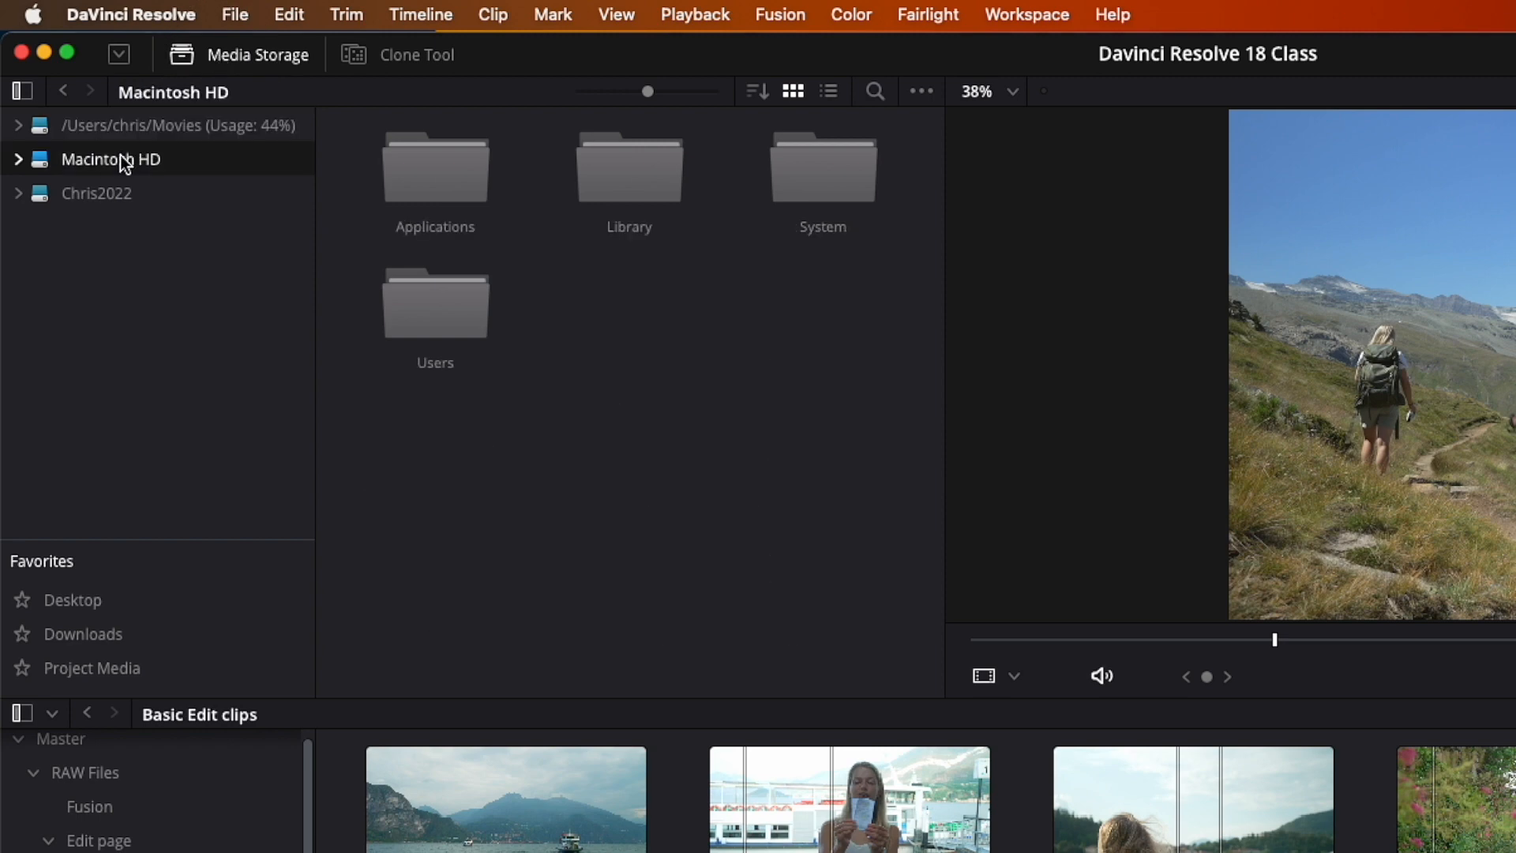
click(116, 192)
click(17, 195)
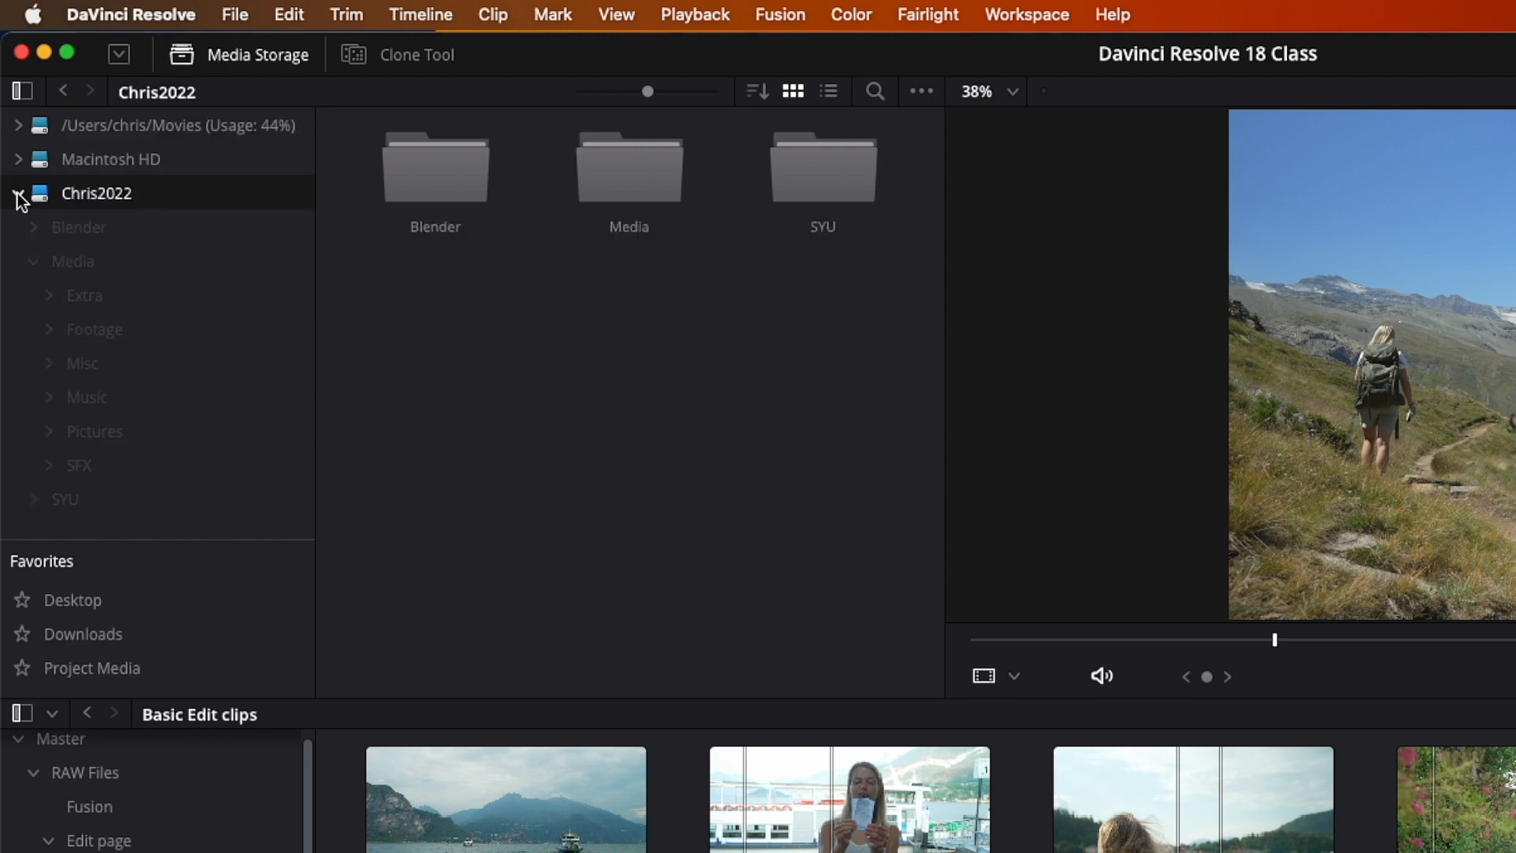
- Look through the external drive's Footage, Misc, Music, Pictures and SFX media folders
click(98, 330)
click(103, 365)
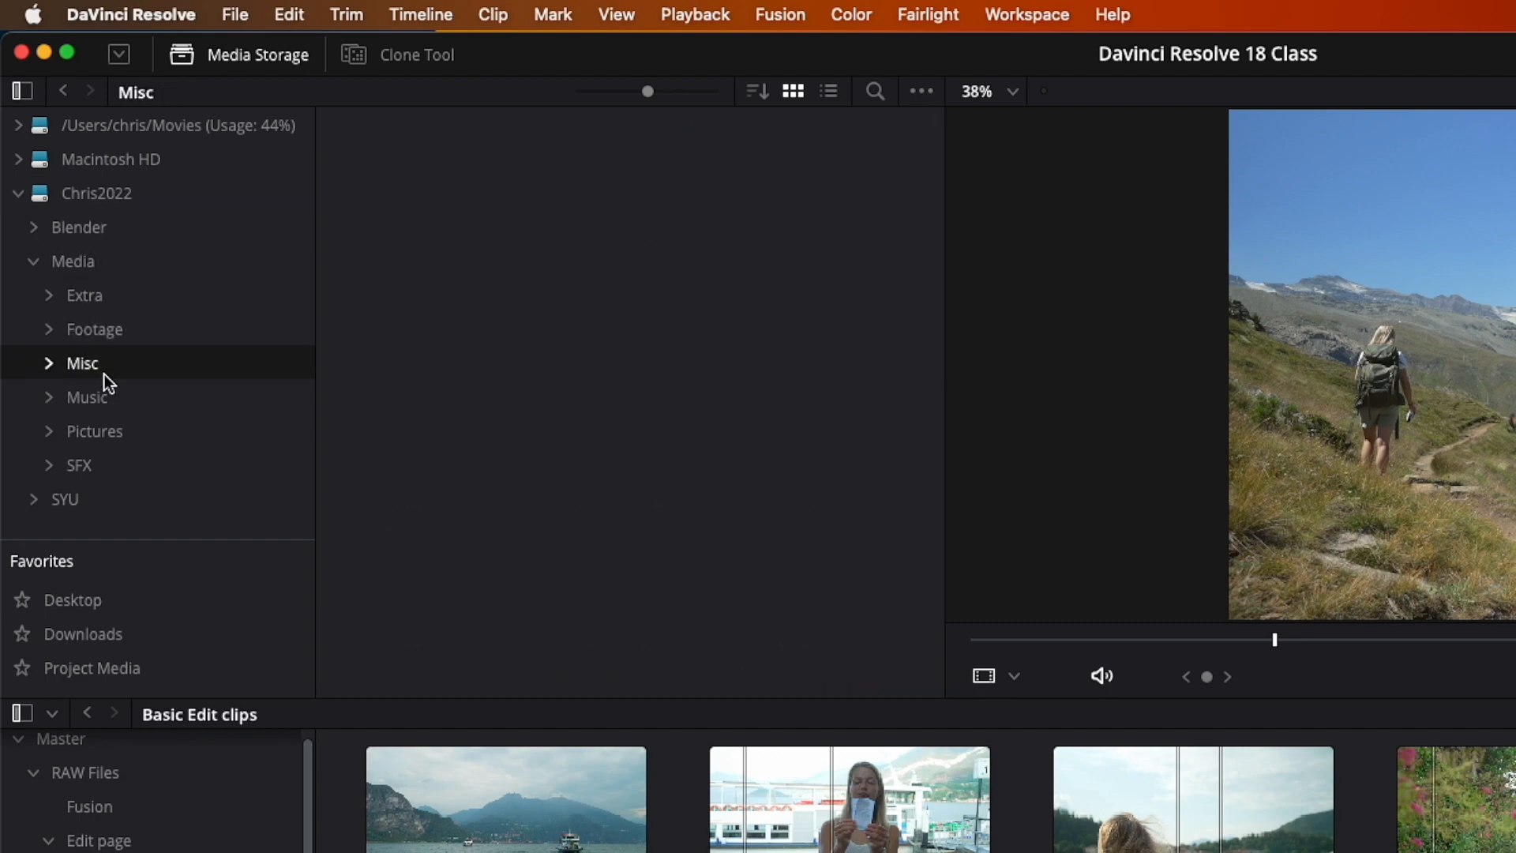
click(105, 399)
click(107, 433)
click(104, 452)
click(103, 429)
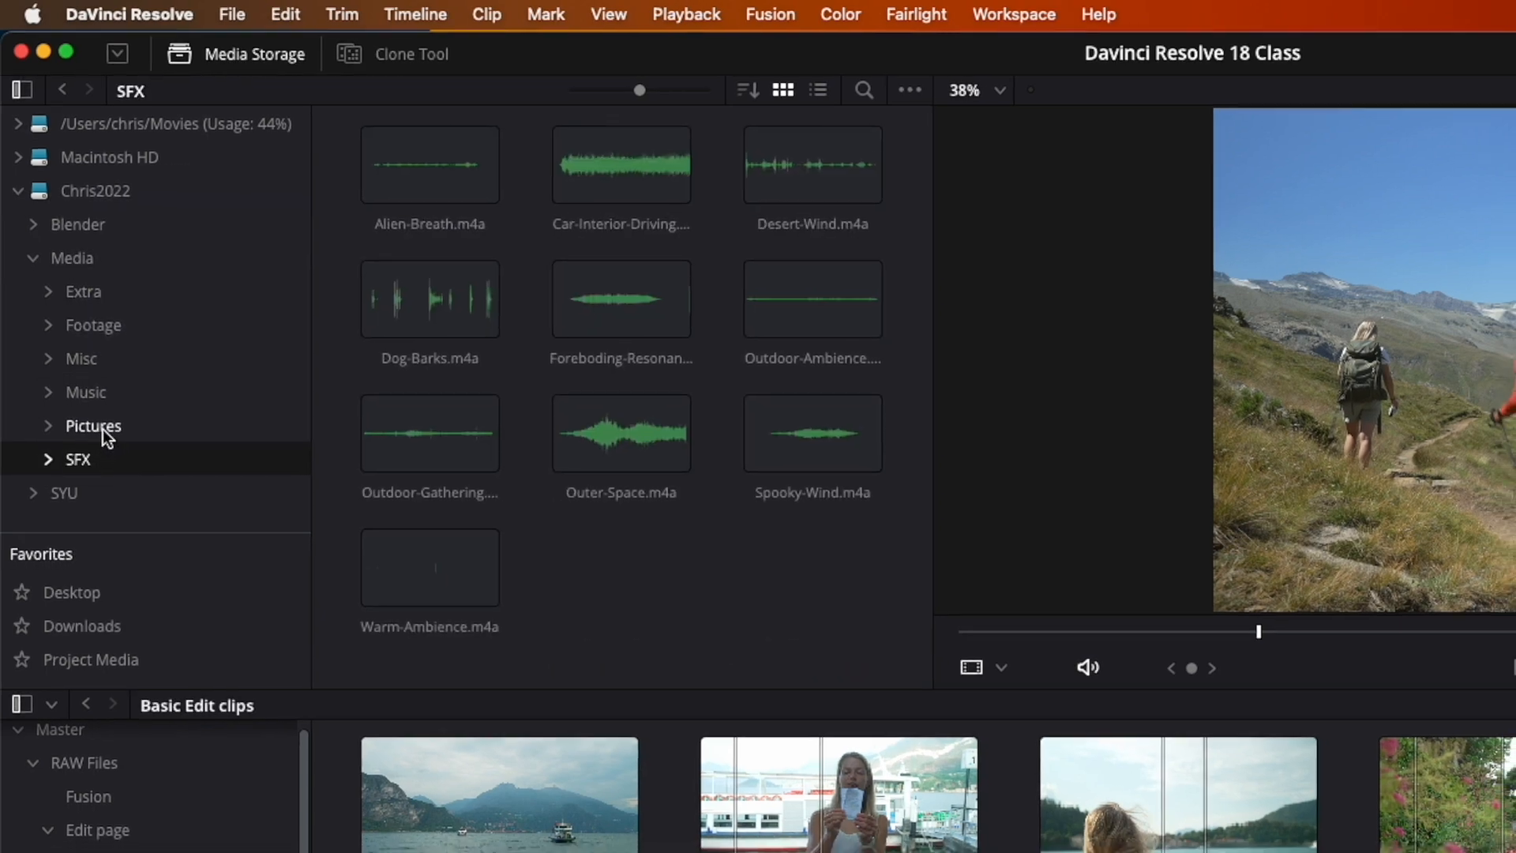
click(103, 395)
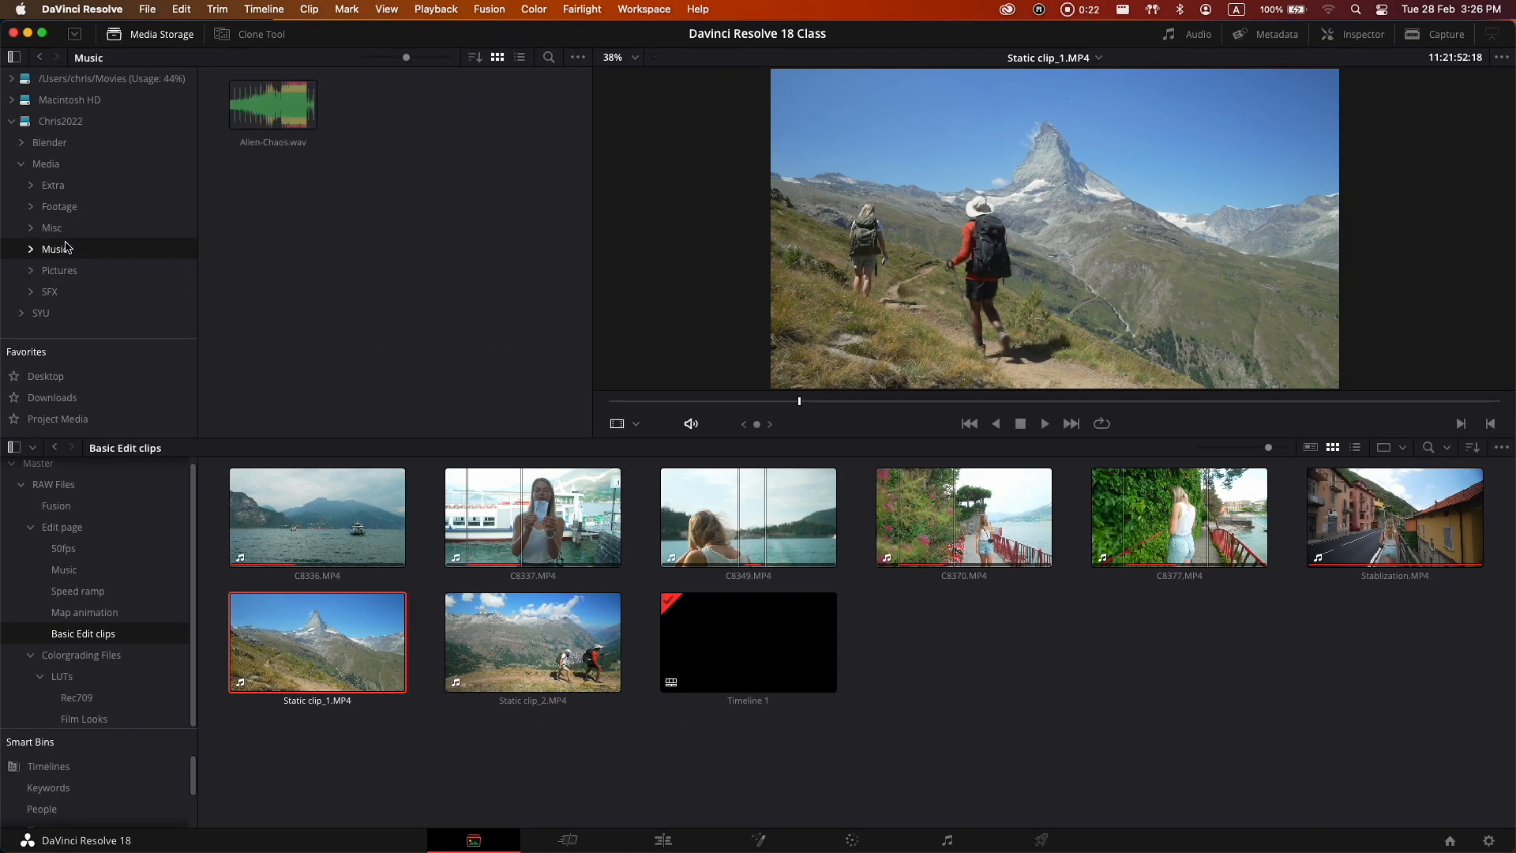
- Import Water-Truck.mov from the Footage storage folder into the Basic Edit clips bin and delete it from the bin again
click(70, 208)
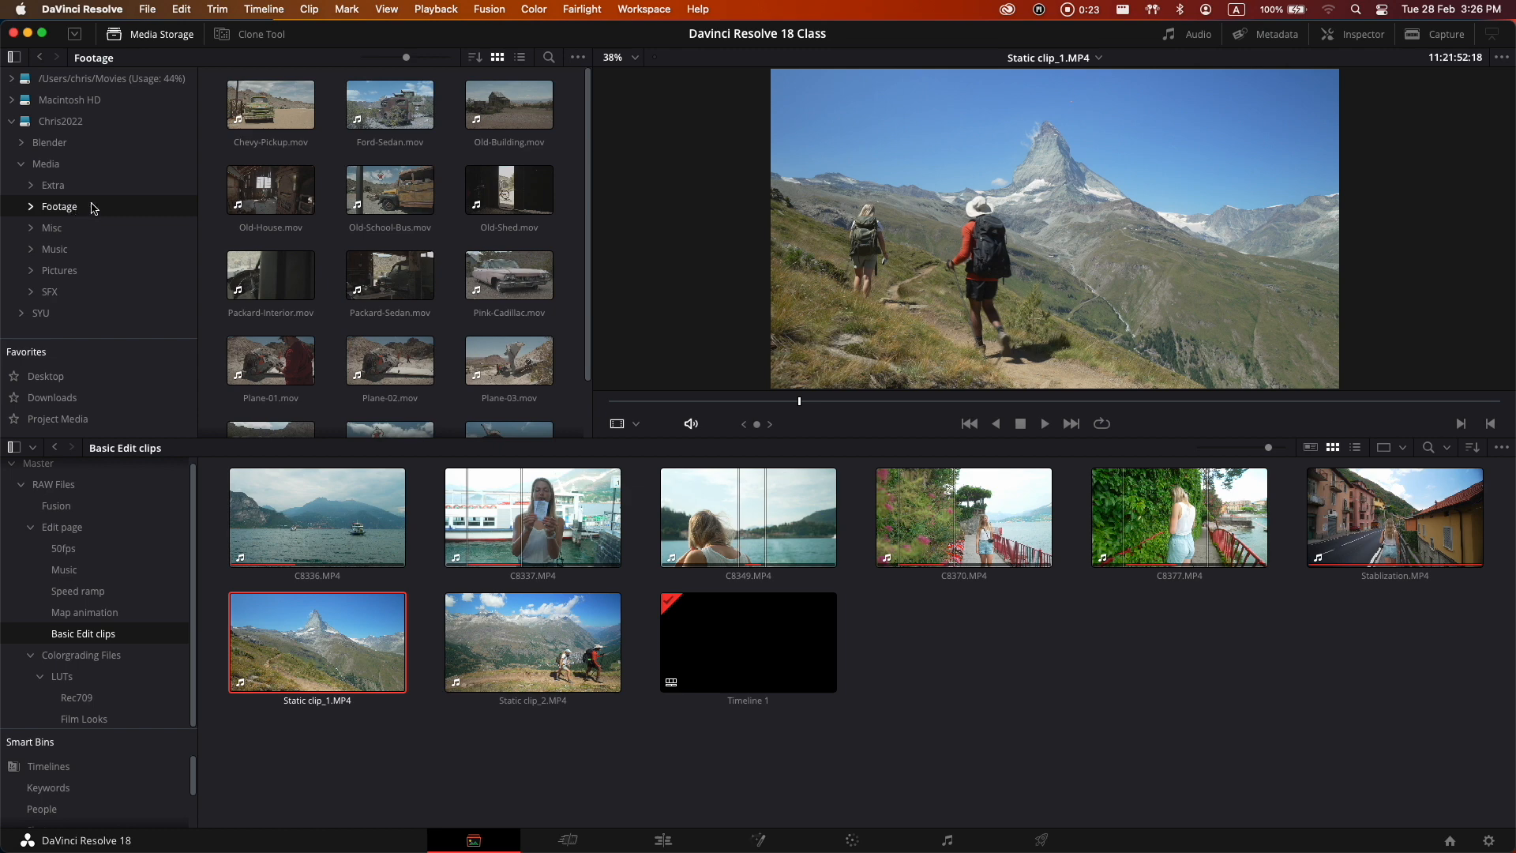
scroll(562, 296, down, 2)
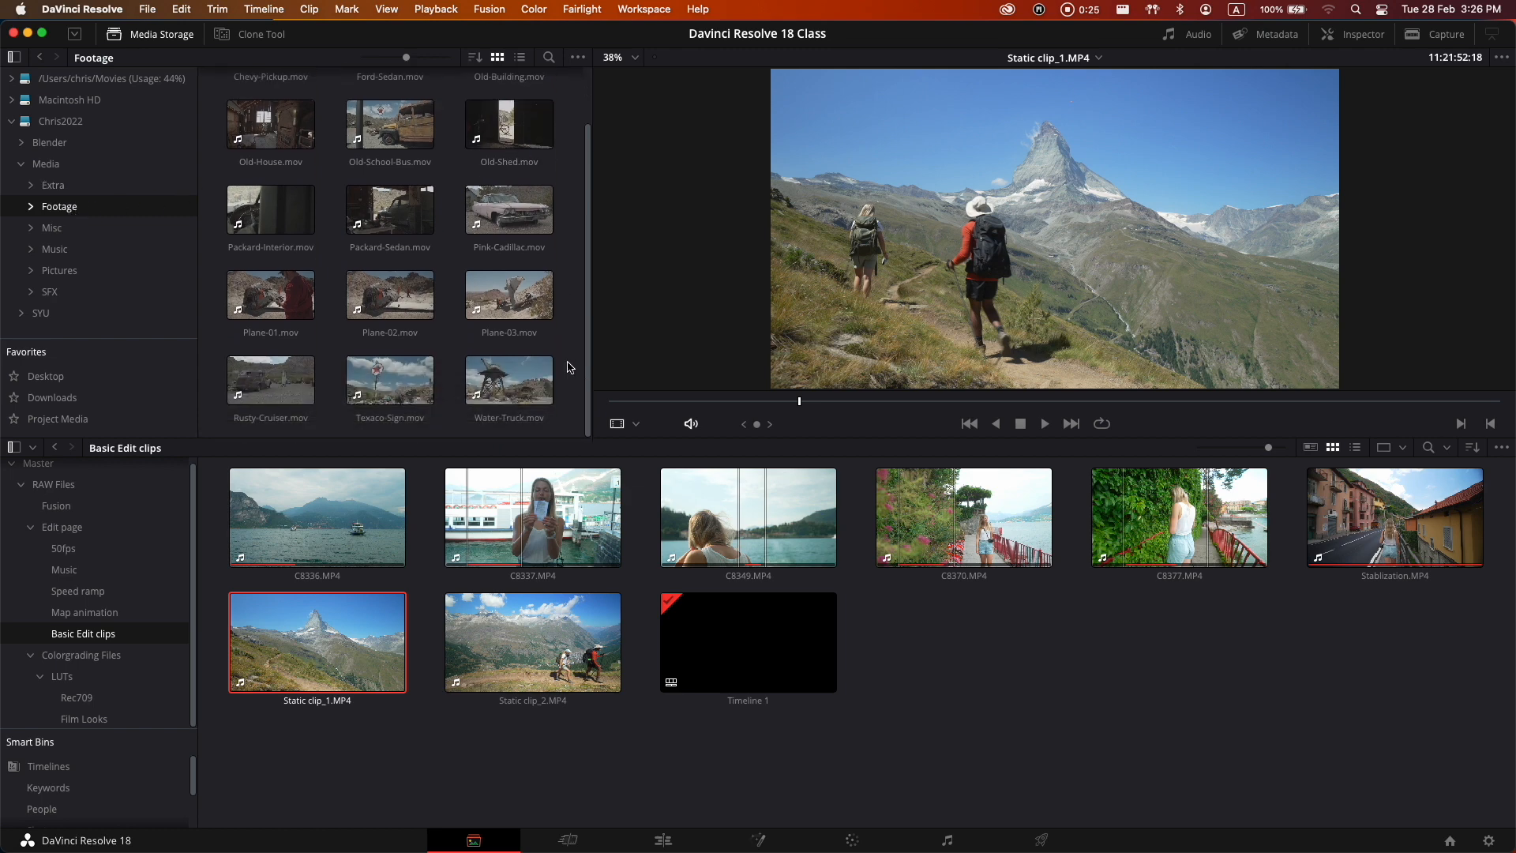
click(497, 383)
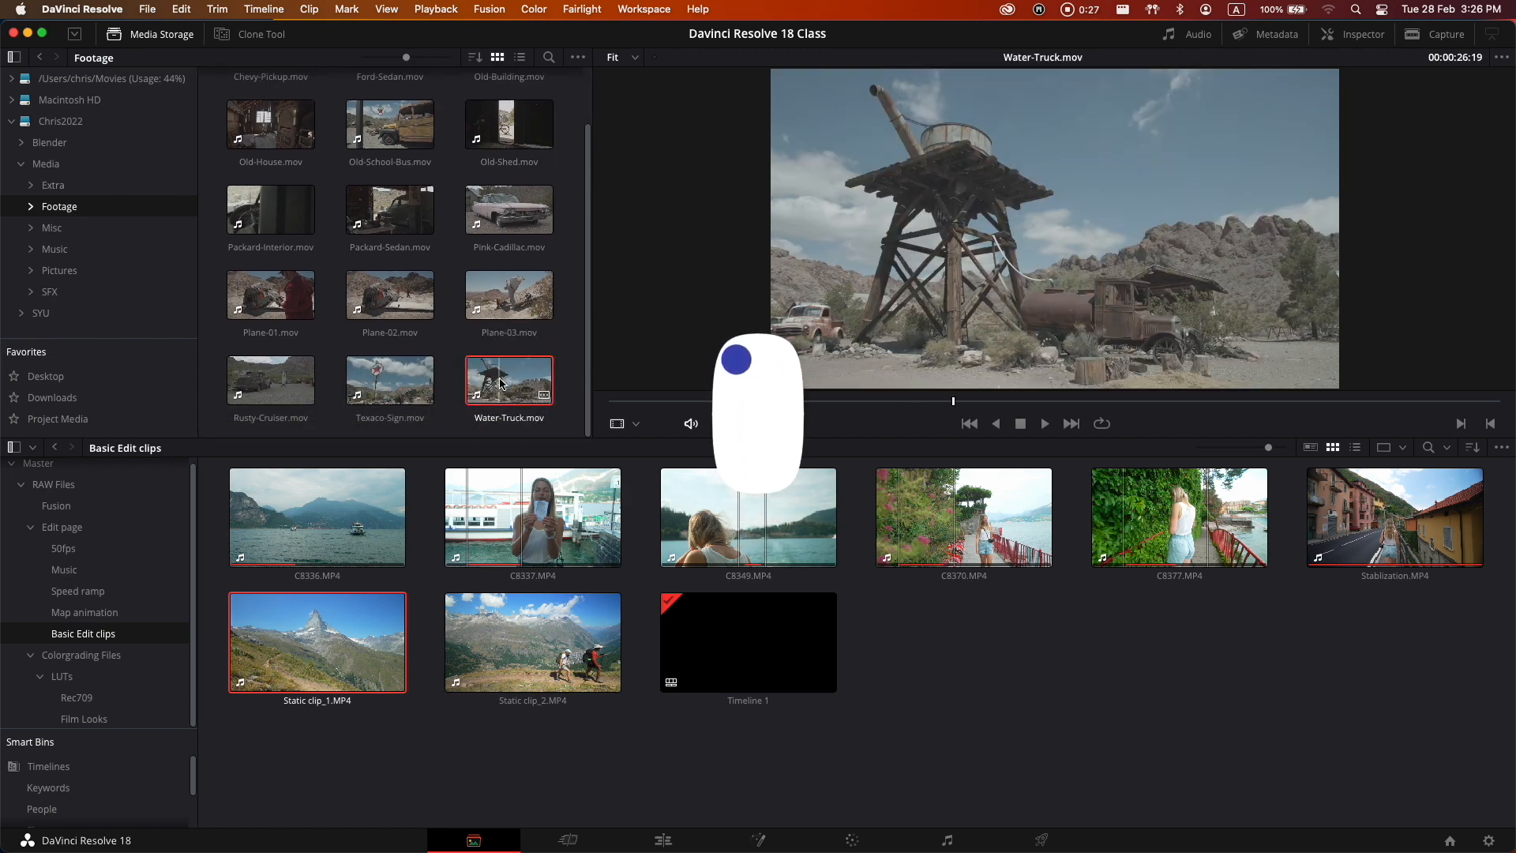
drag(499, 383, 929, 664)
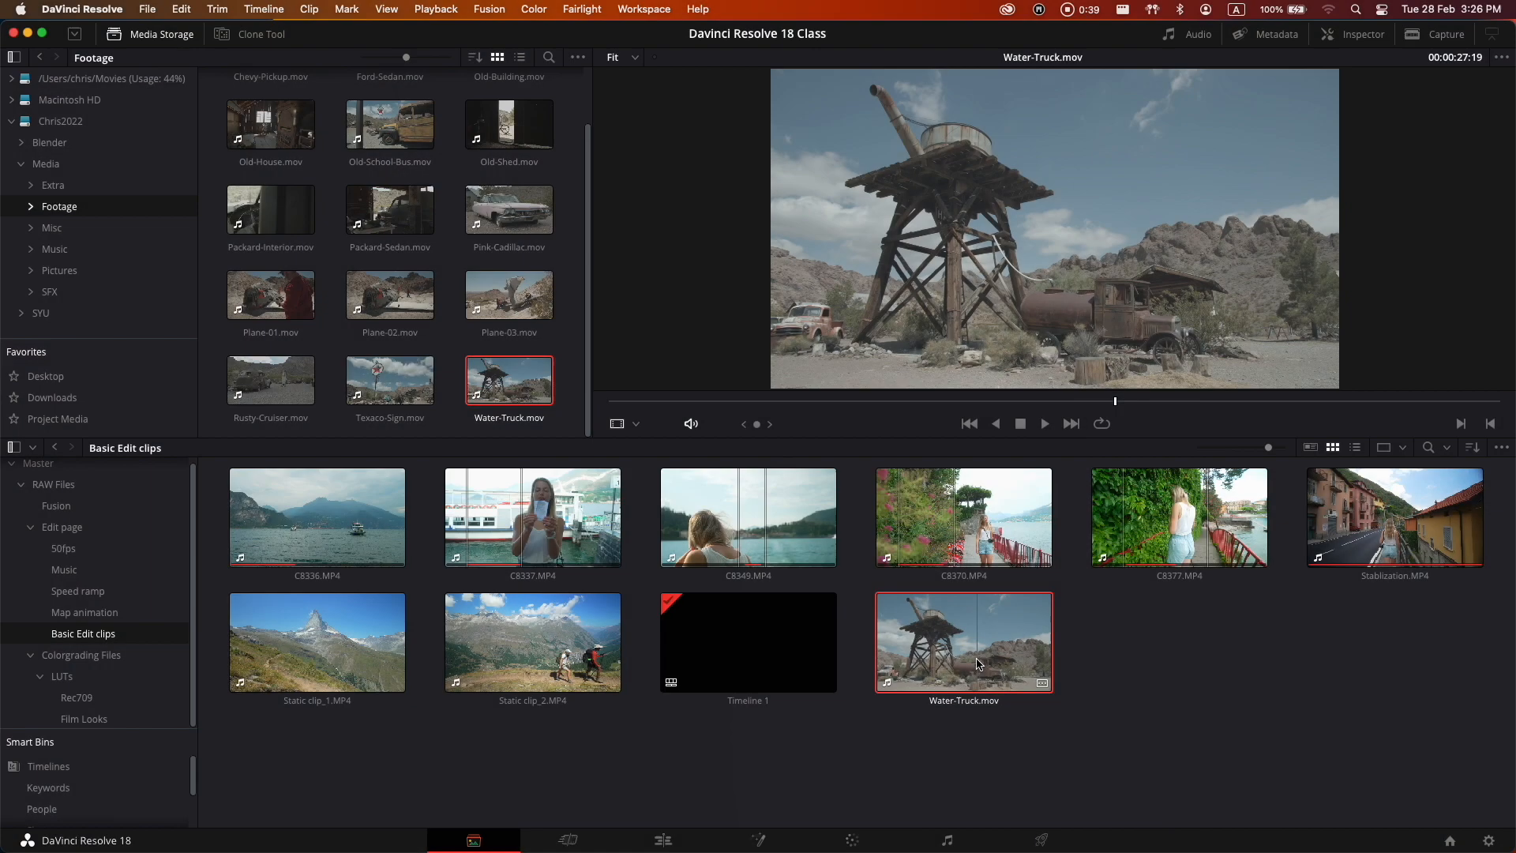
key(Delete)
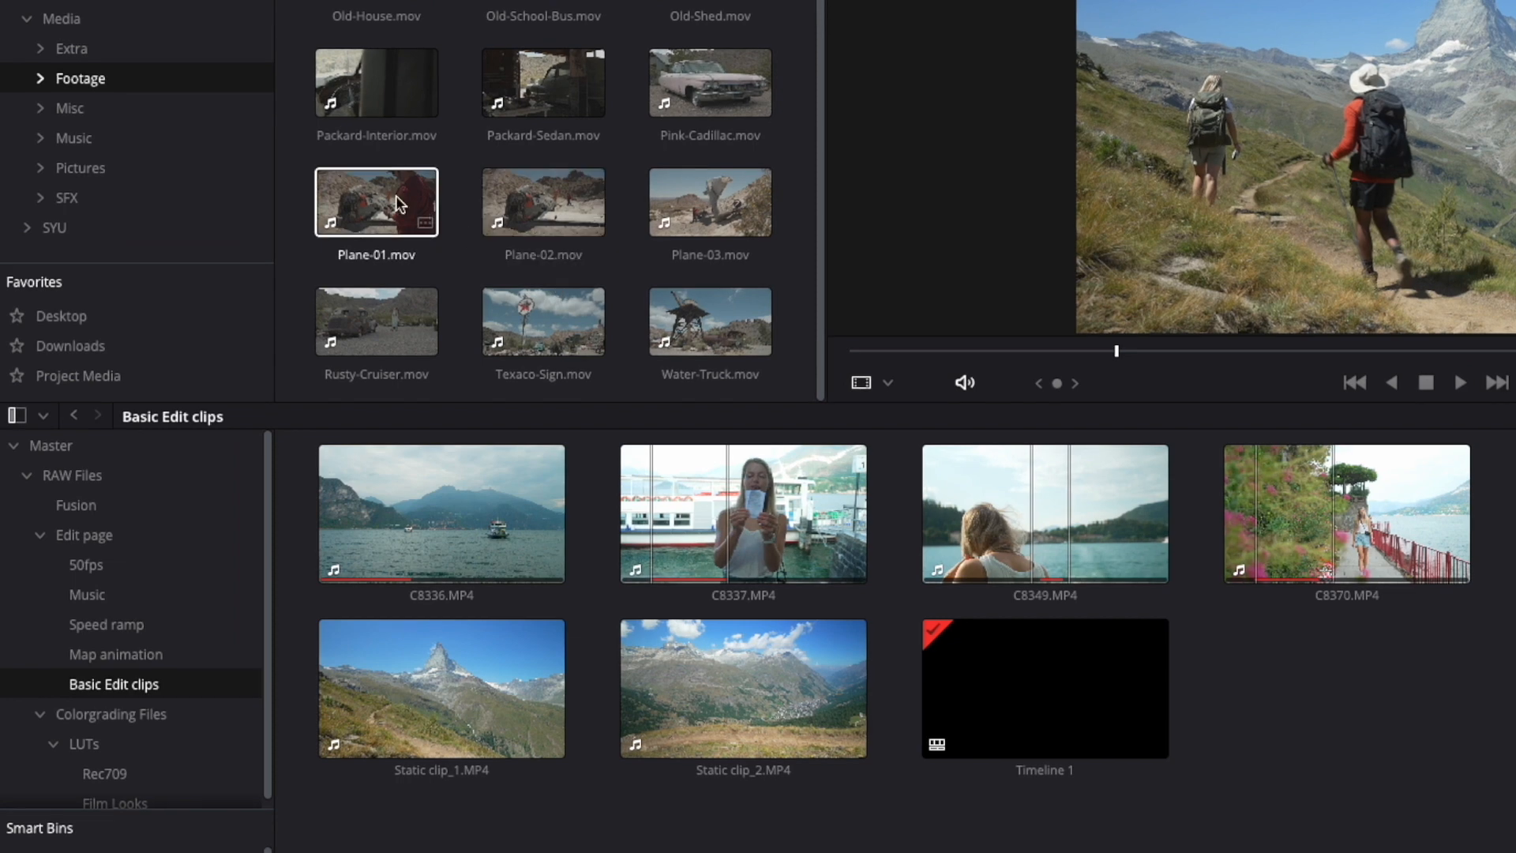
- Import the Extra storage folder with its subfolders as bins under Master and check the contents of the new bins
click(72, 52)
drag(72, 52, 80, 447)
click(103, 768)
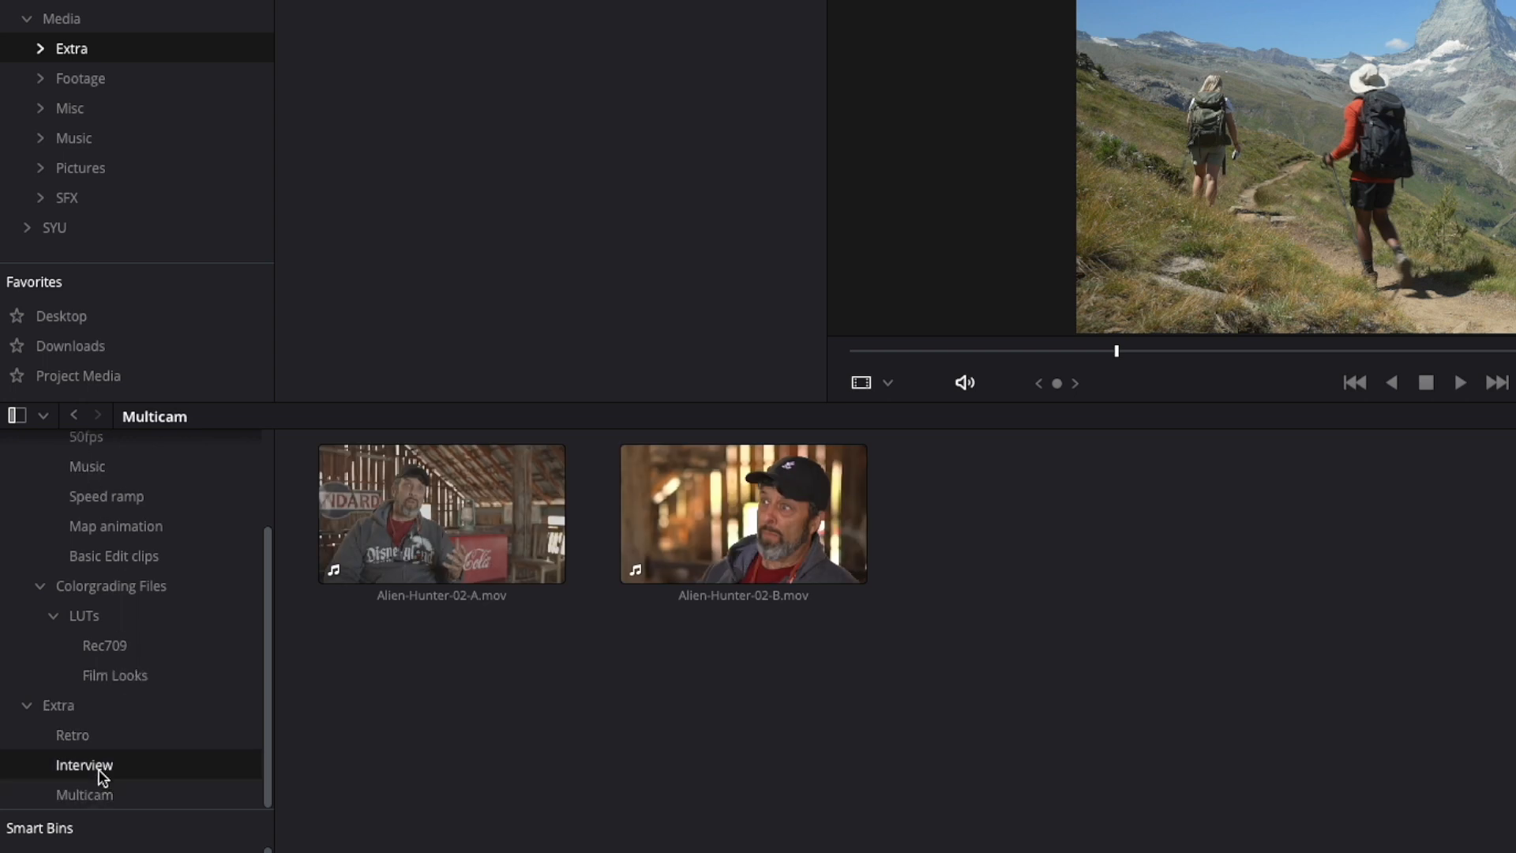
click(92, 746)
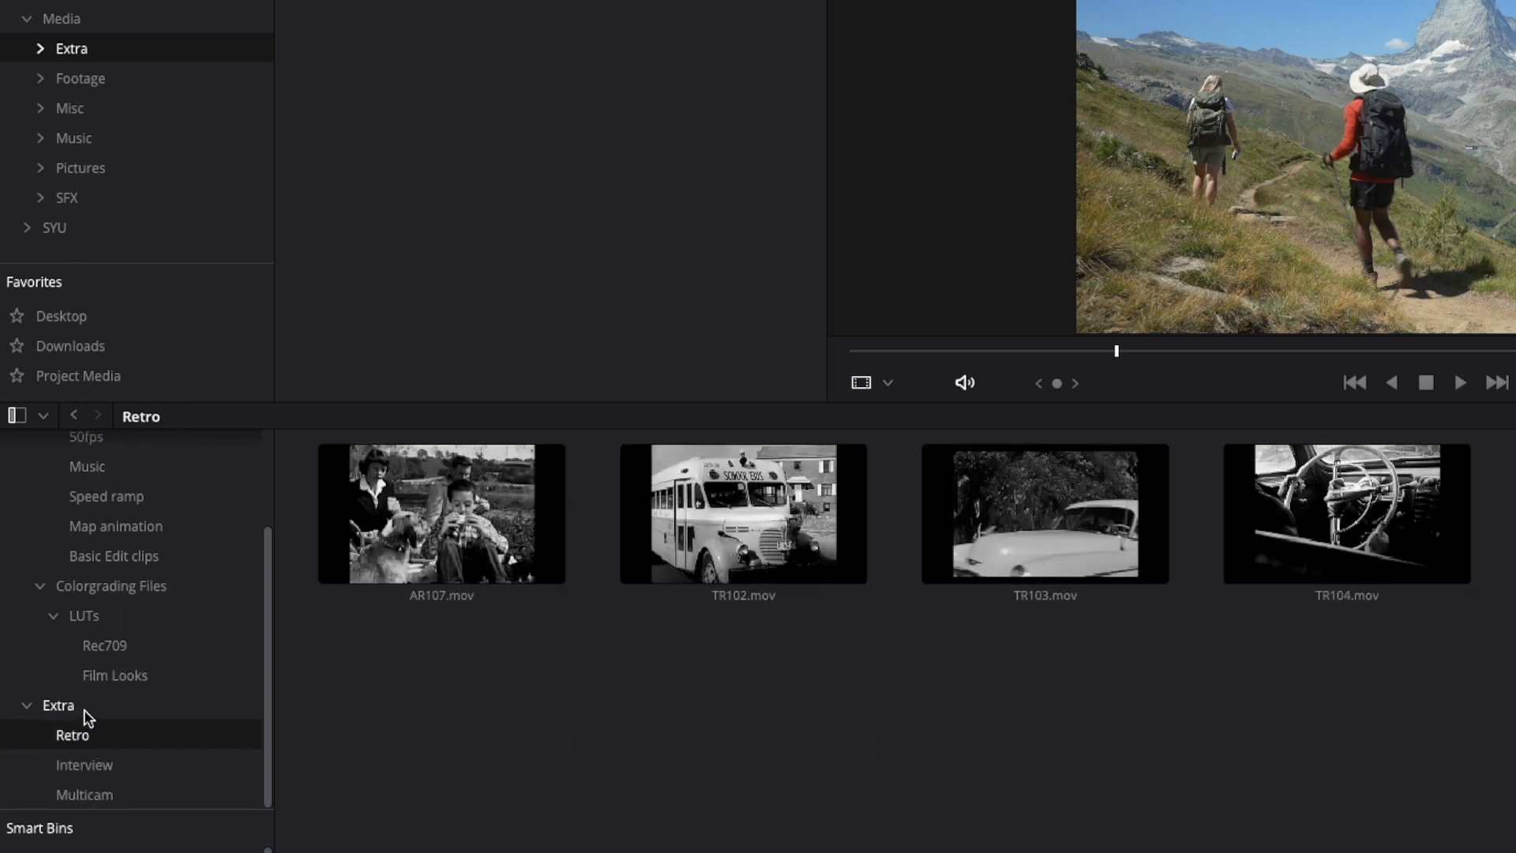
click(86, 709)
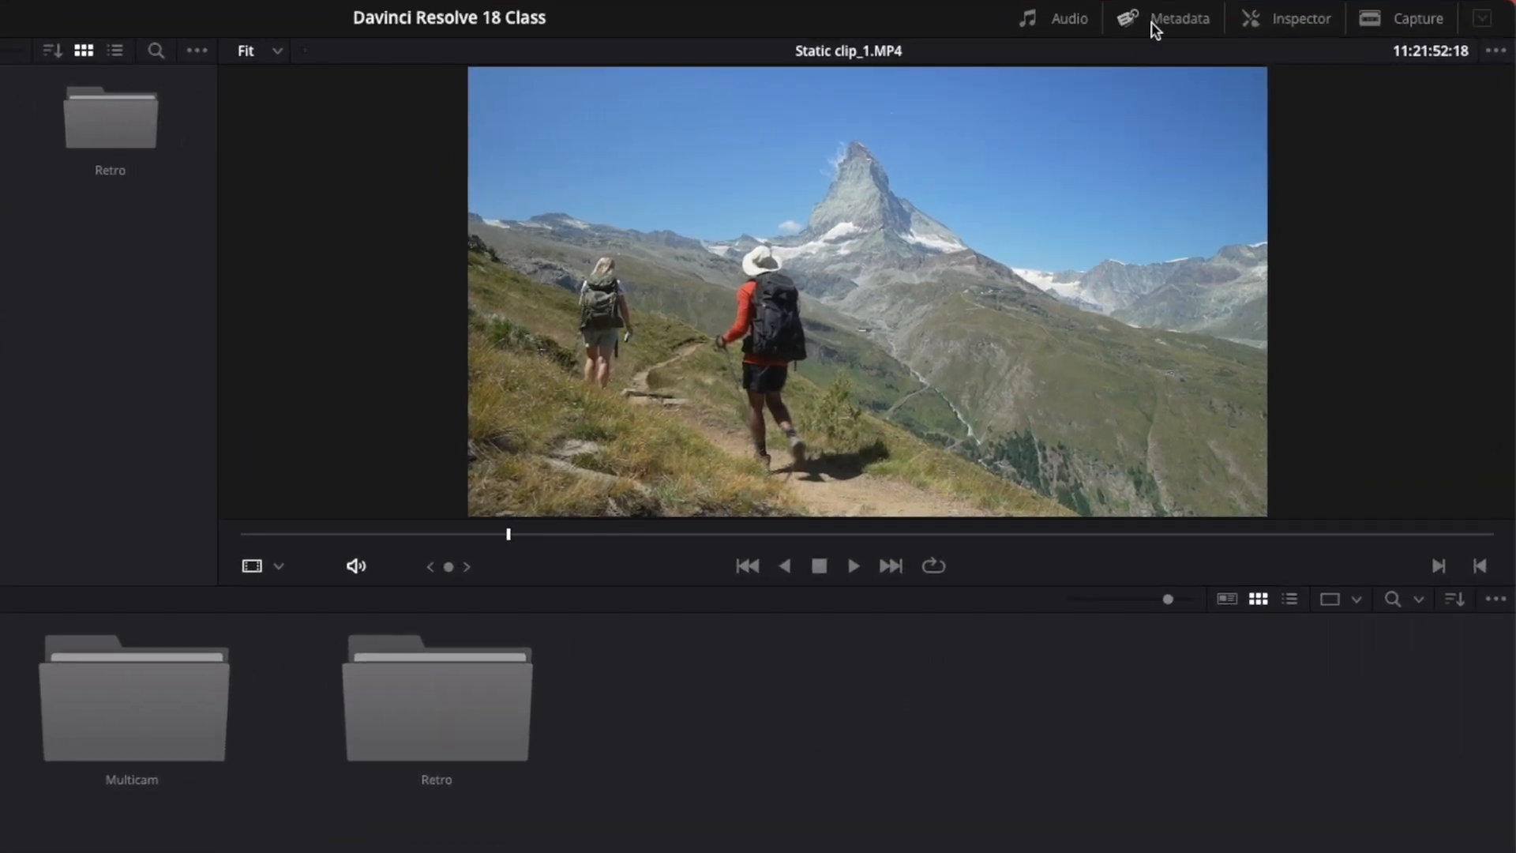
- Show the metadata of the Water-Truck.mov and Rusty-Cruiser.mov clips in the Footage storage folder
click(1263, 34)
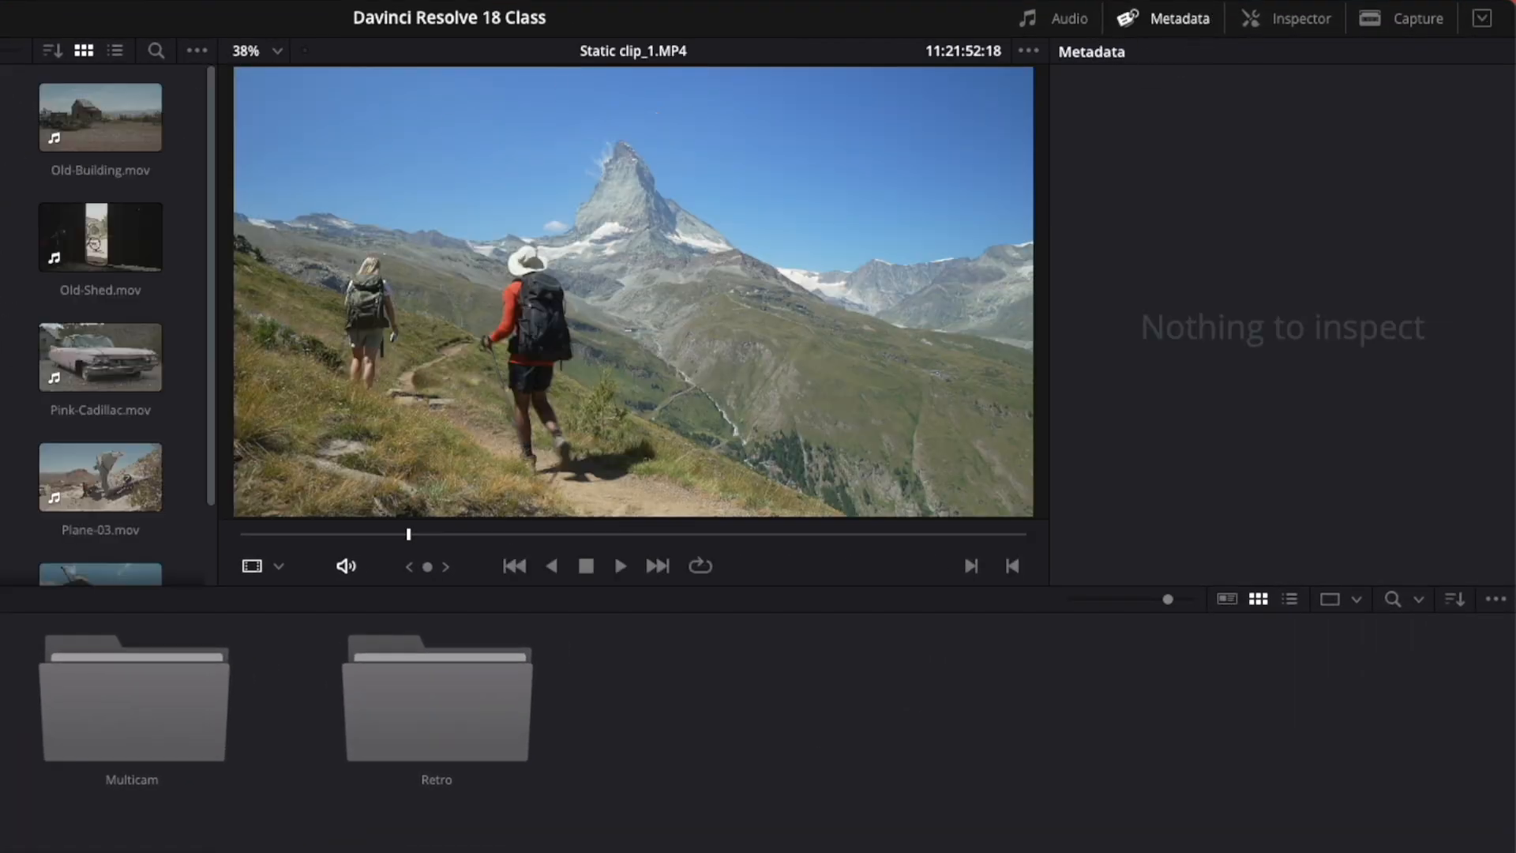
scroll(211, 526, down, 2)
click(109, 527)
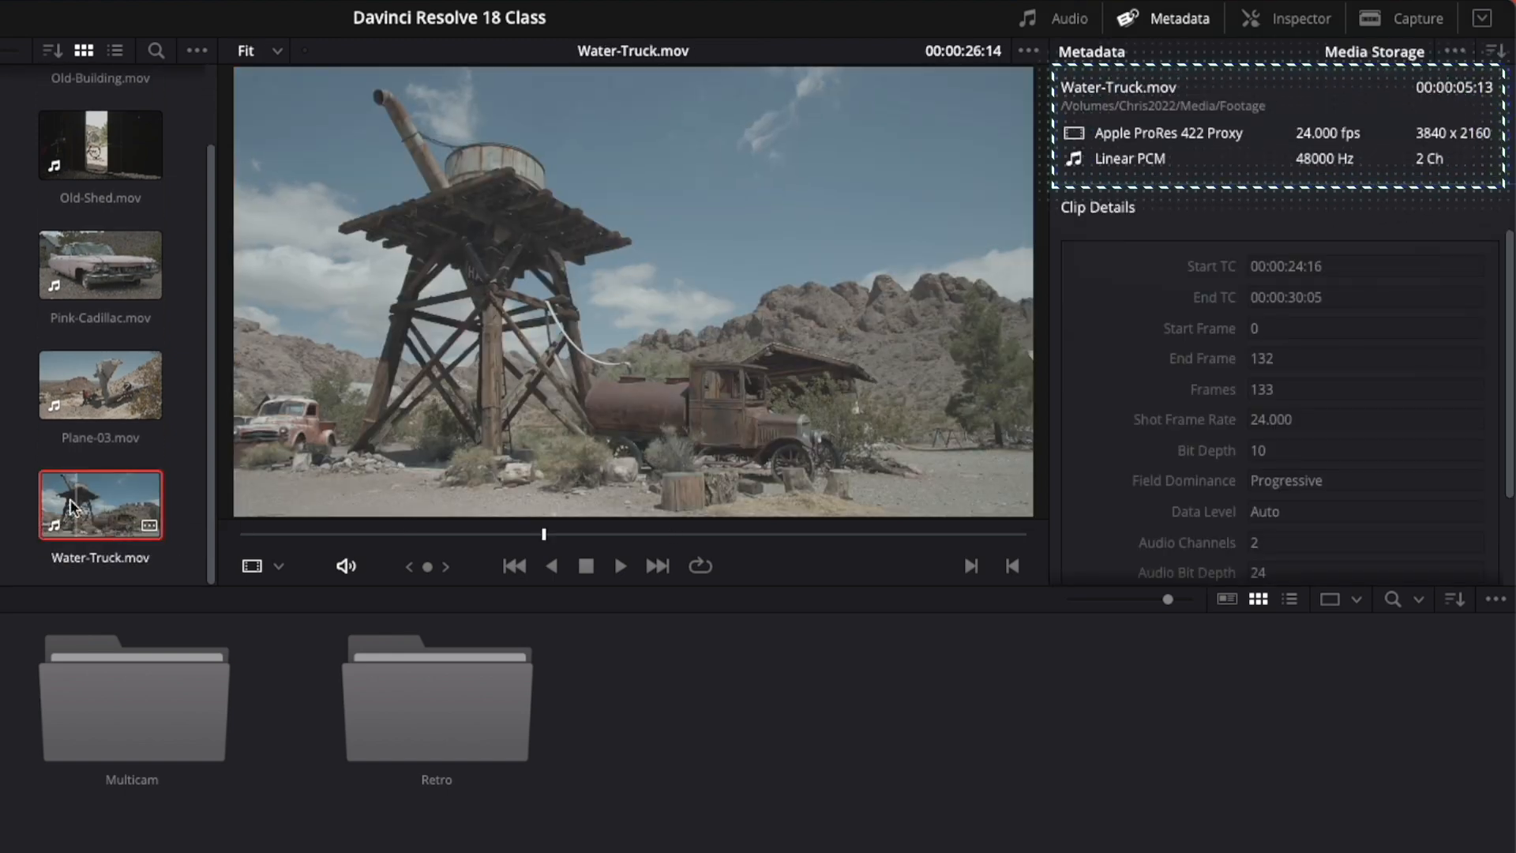
click(0, 523)
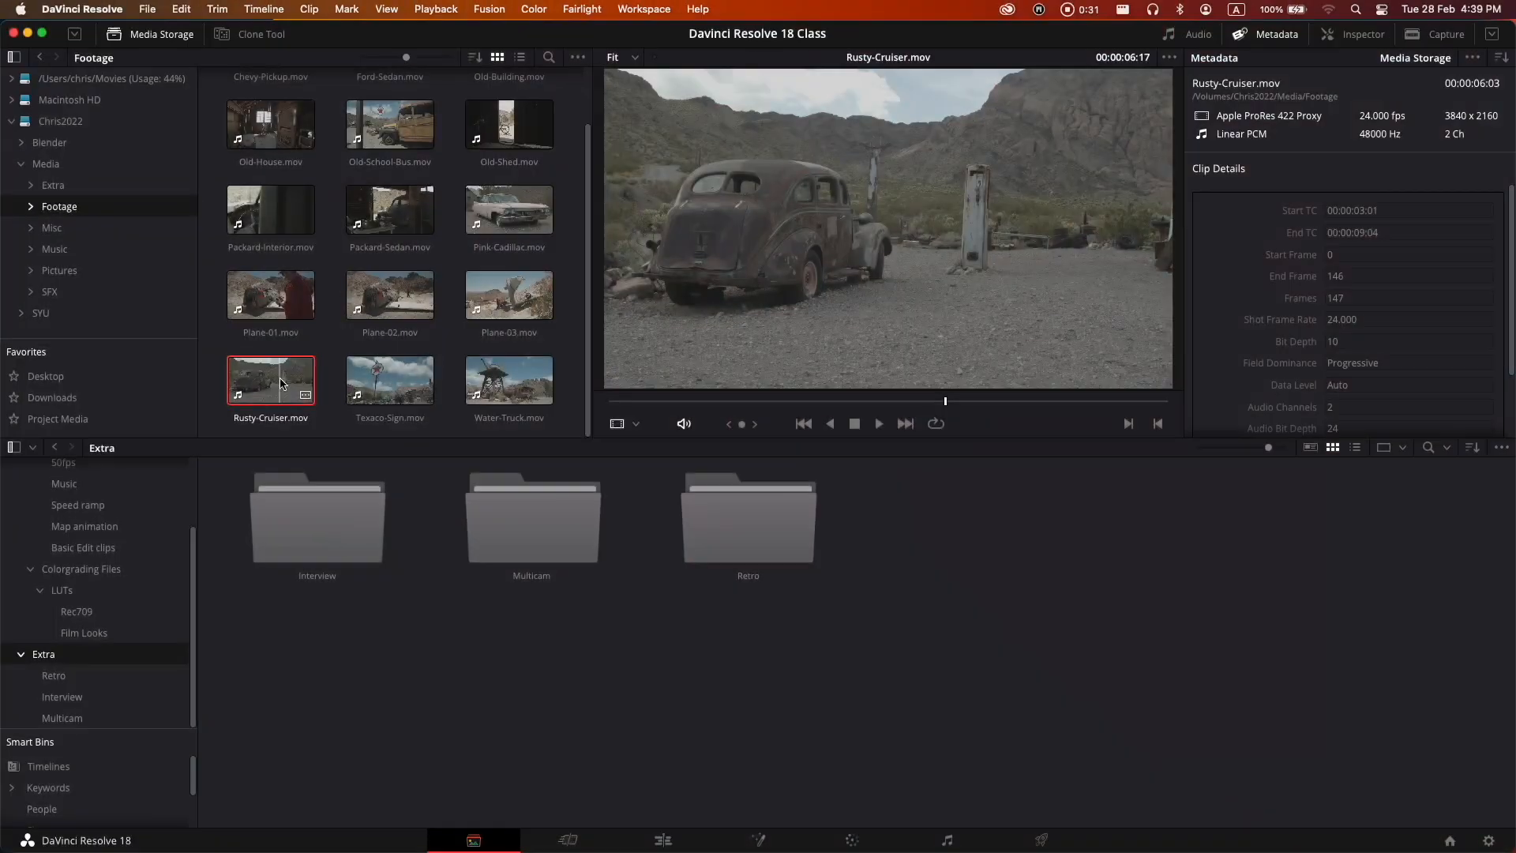
- Preview the just-regular-old-living track from the Music storage folder by playing it in the viewer
click(94, 252)
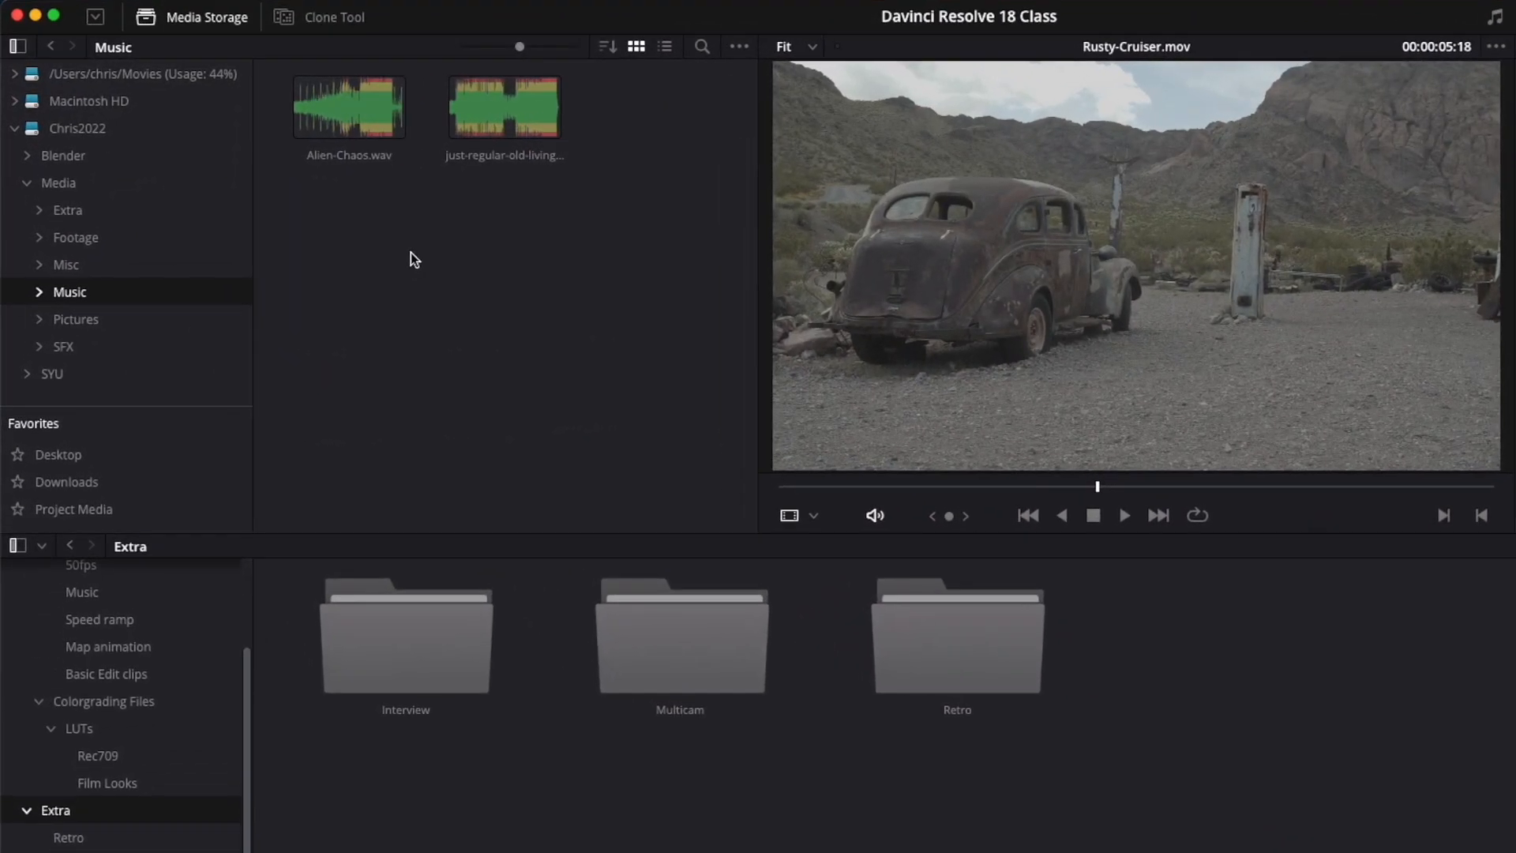
click(448, 125)
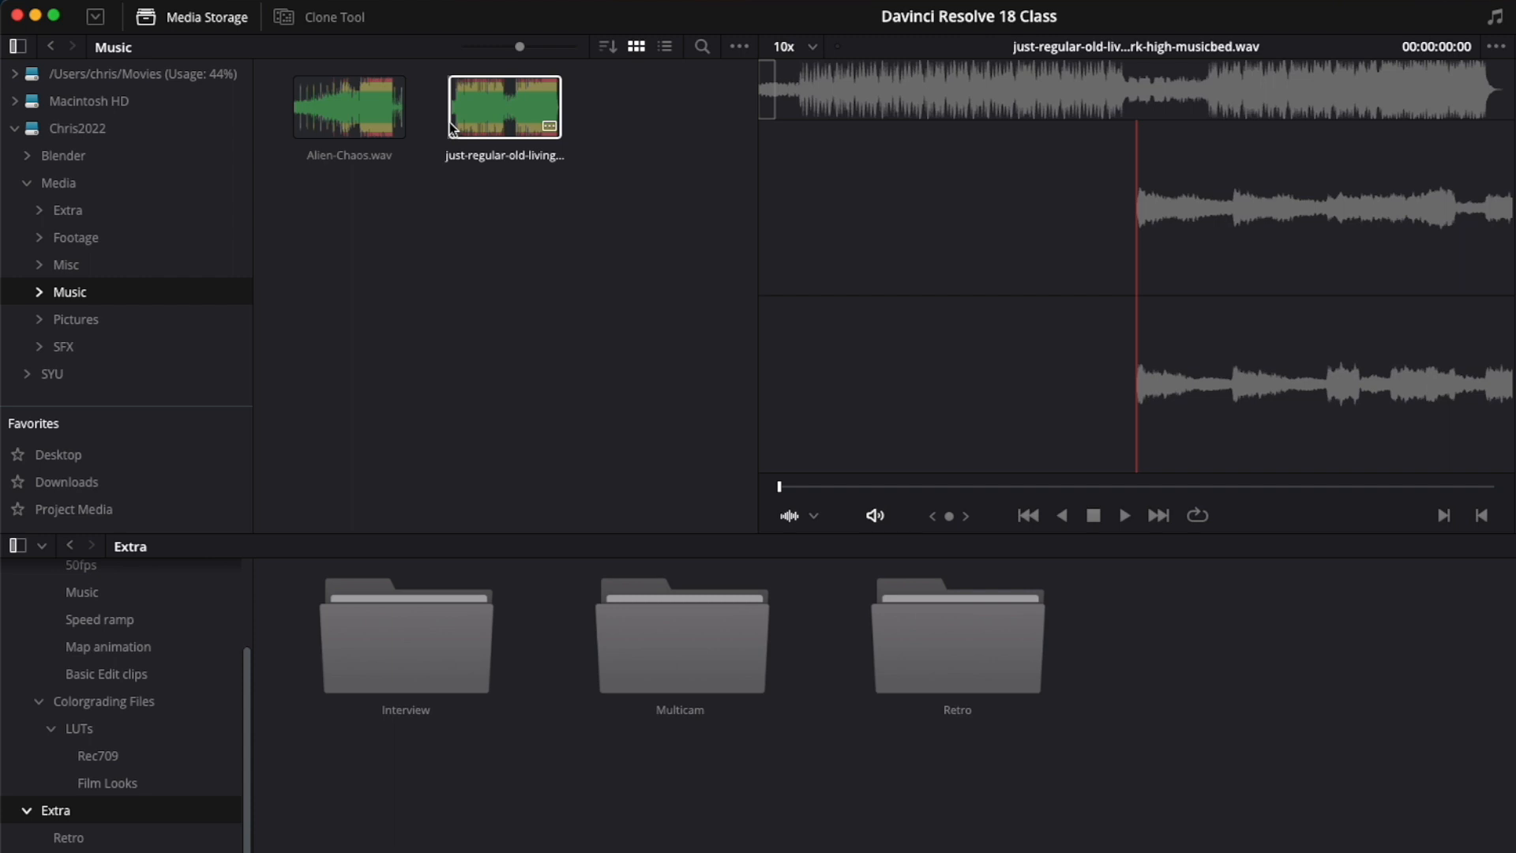
key(space)
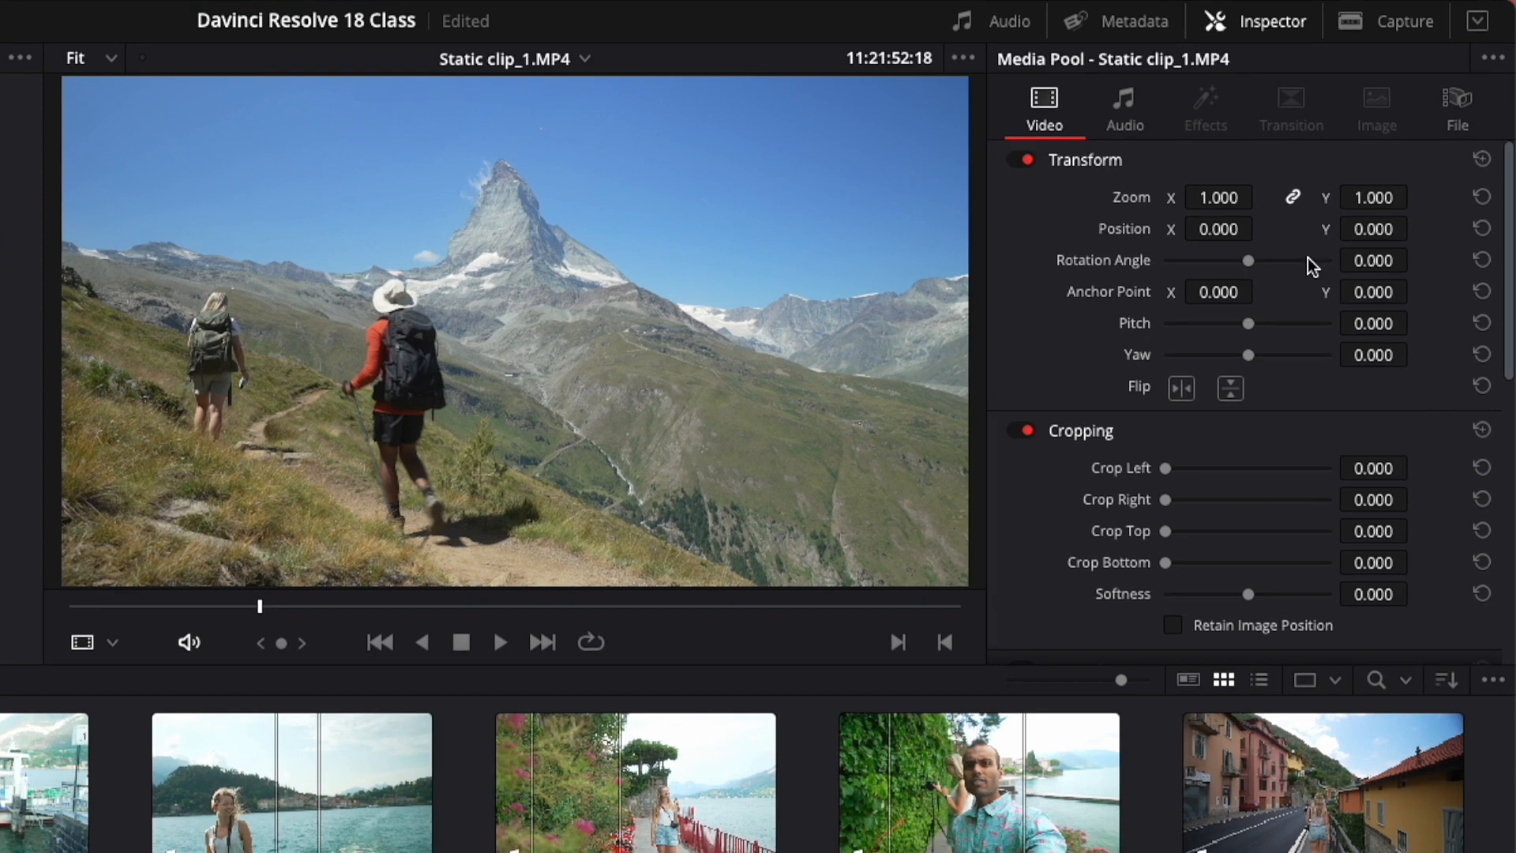
- Set the zoom of Static clip_1.MP4 to 0.870 and its position X to 24, and reset all its Transform settings
drag(1218, 197, 1259, 228)
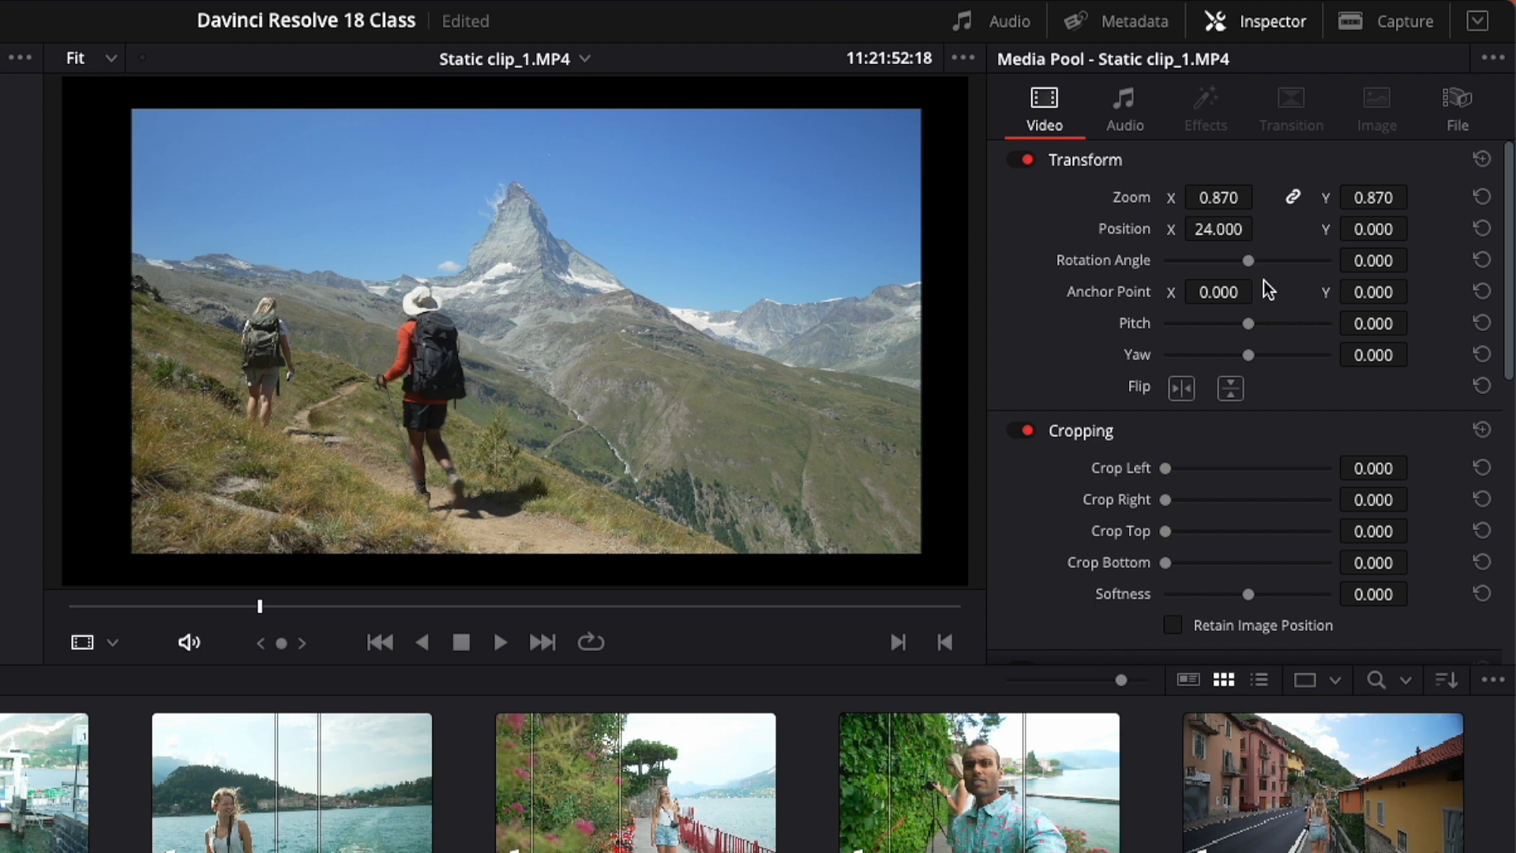
scroll(1410, 431, down, 5)
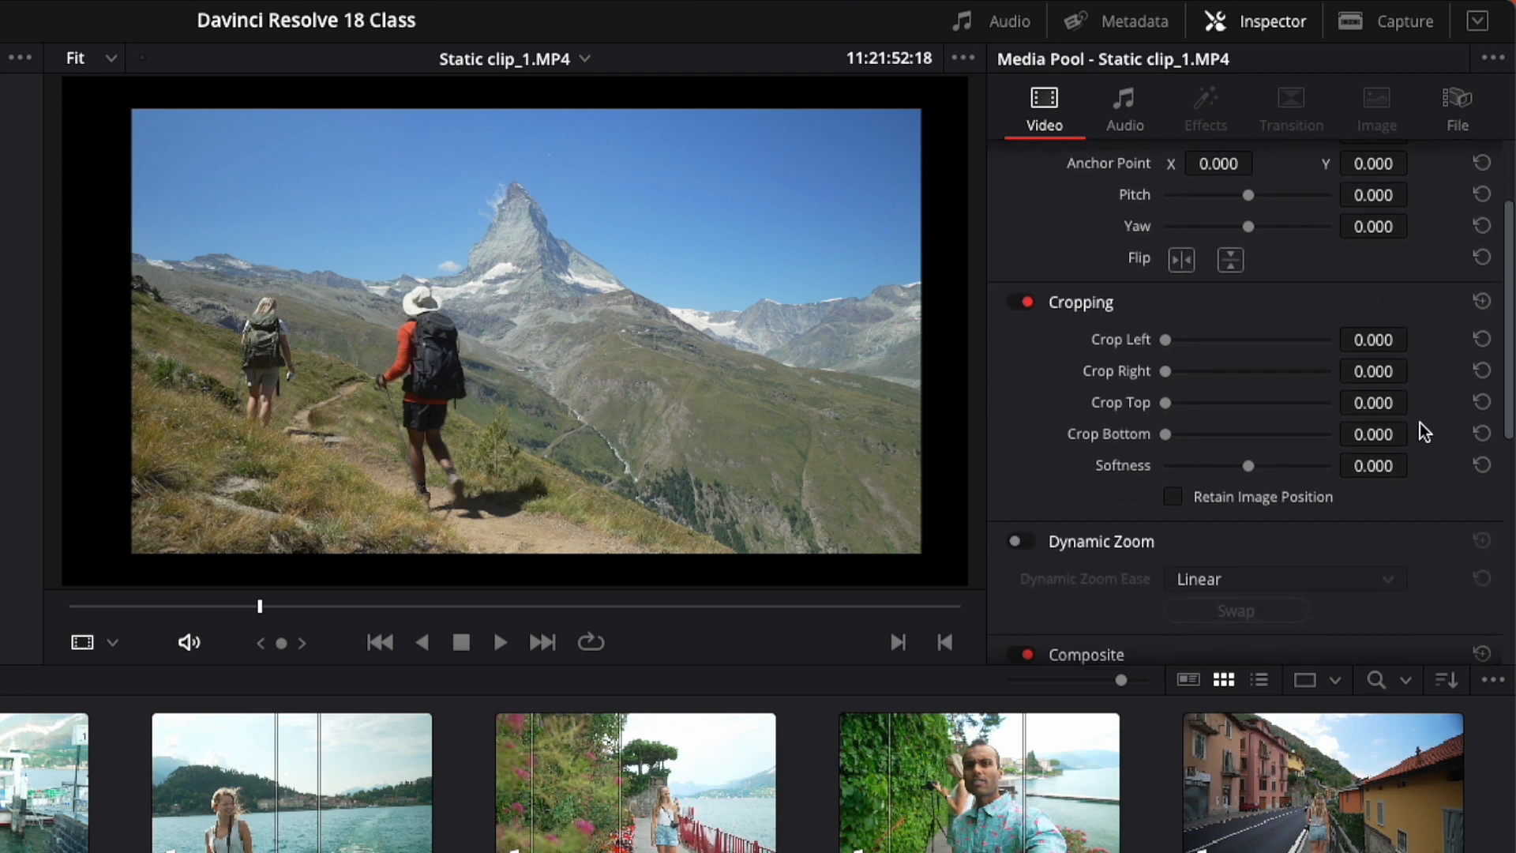
scroll(1424, 431, down, 10)
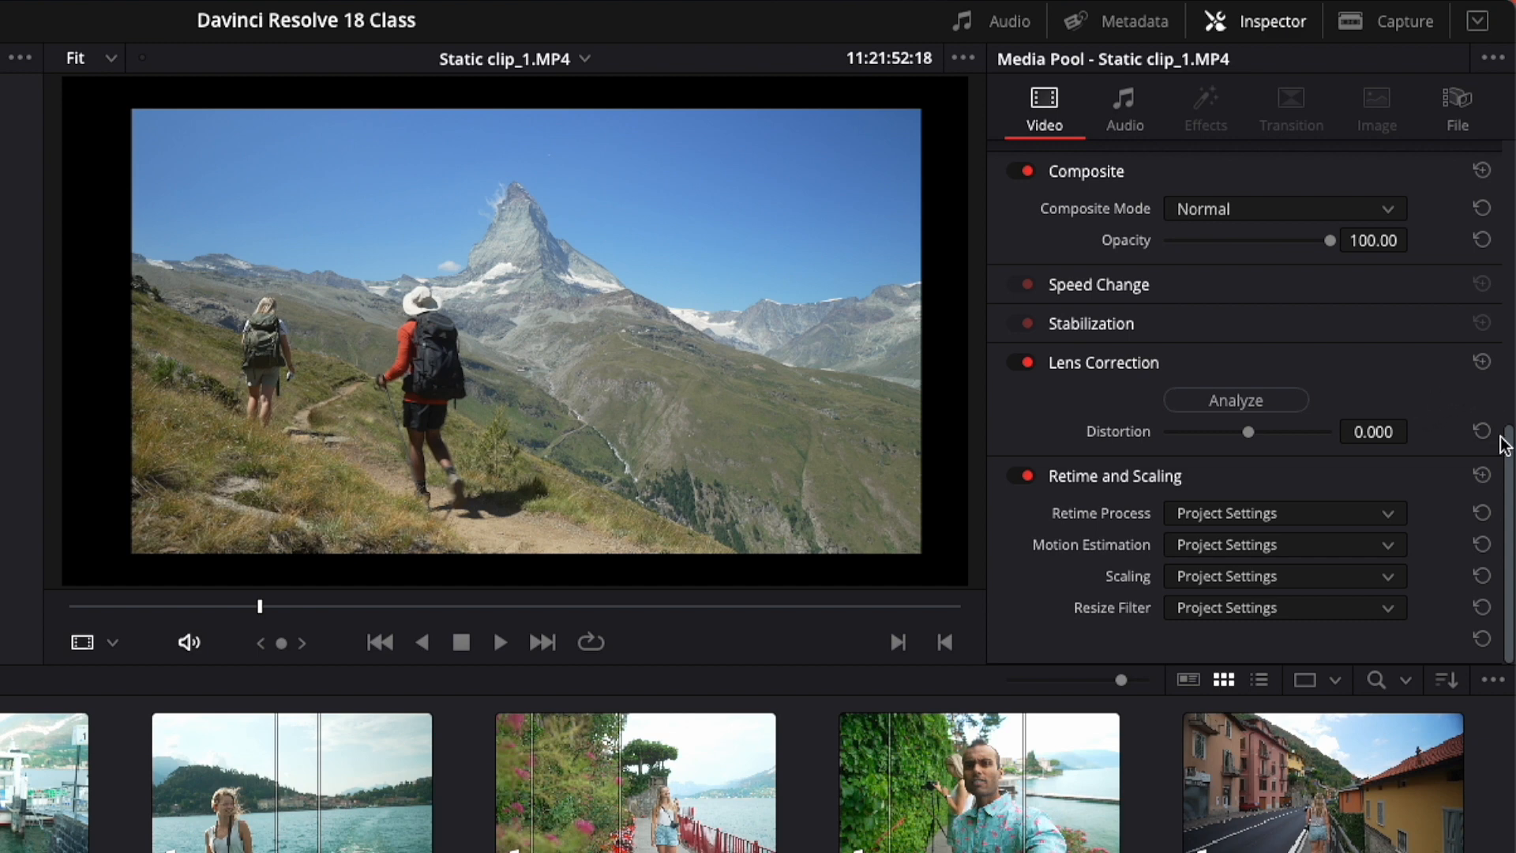
drag(1508, 454, 1502, 169)
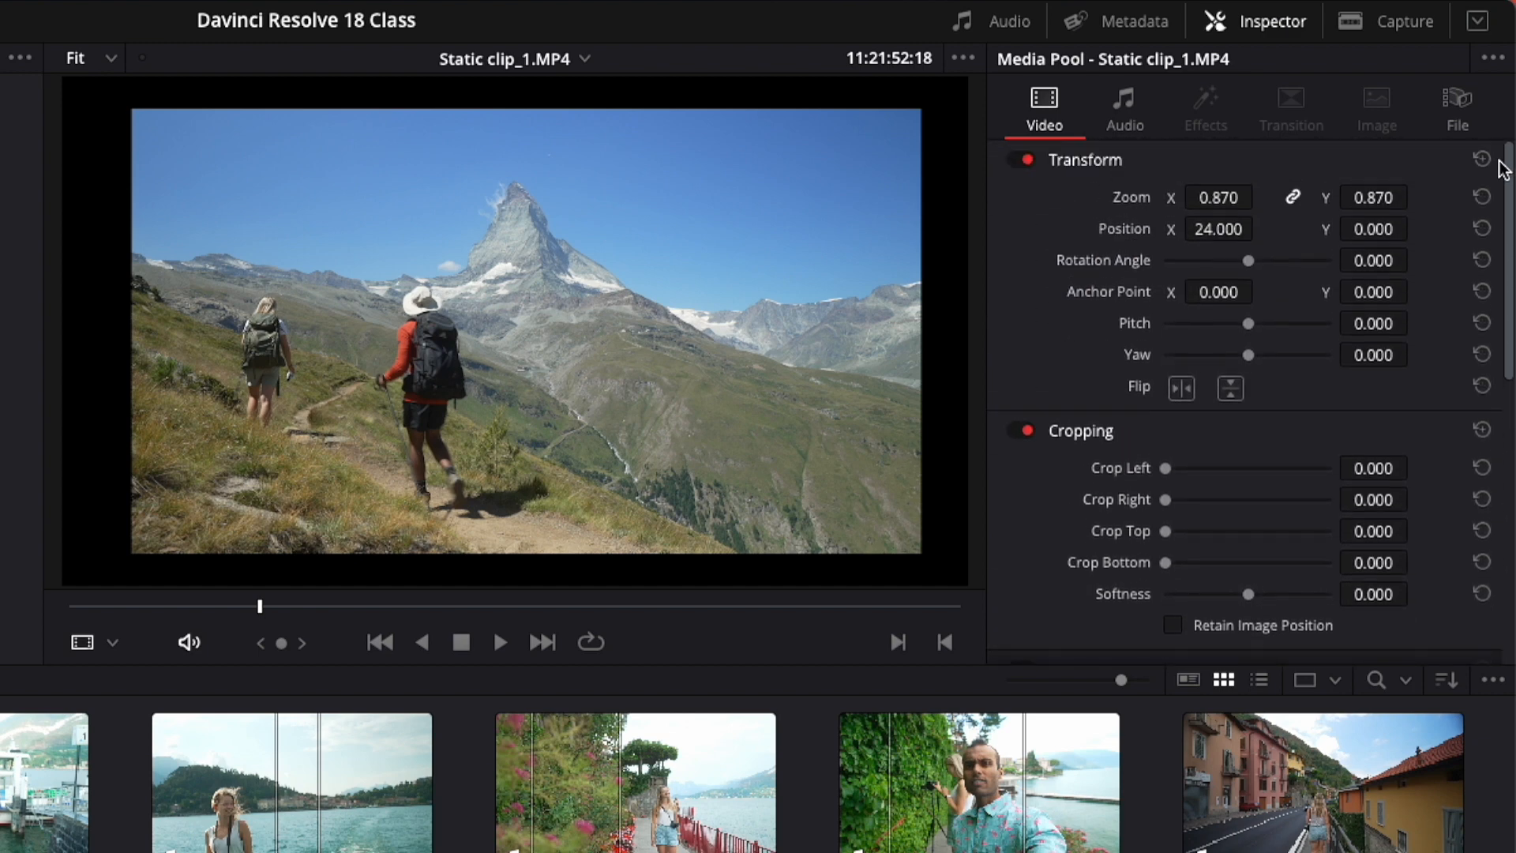
click(1482, 160)
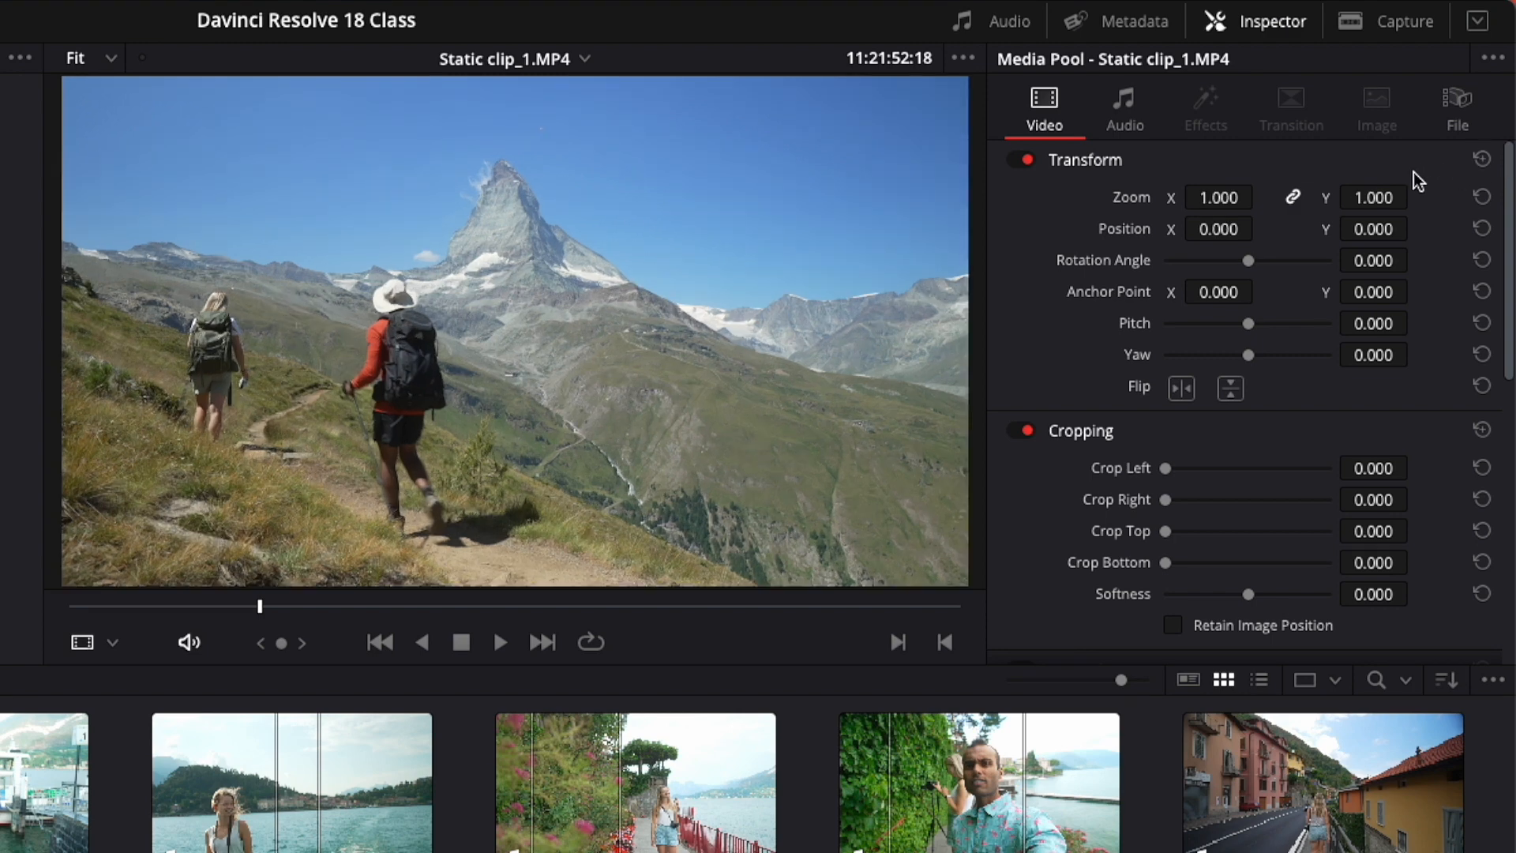
- Show the Capture options for video capture and the film scanner
click(1396, 24)
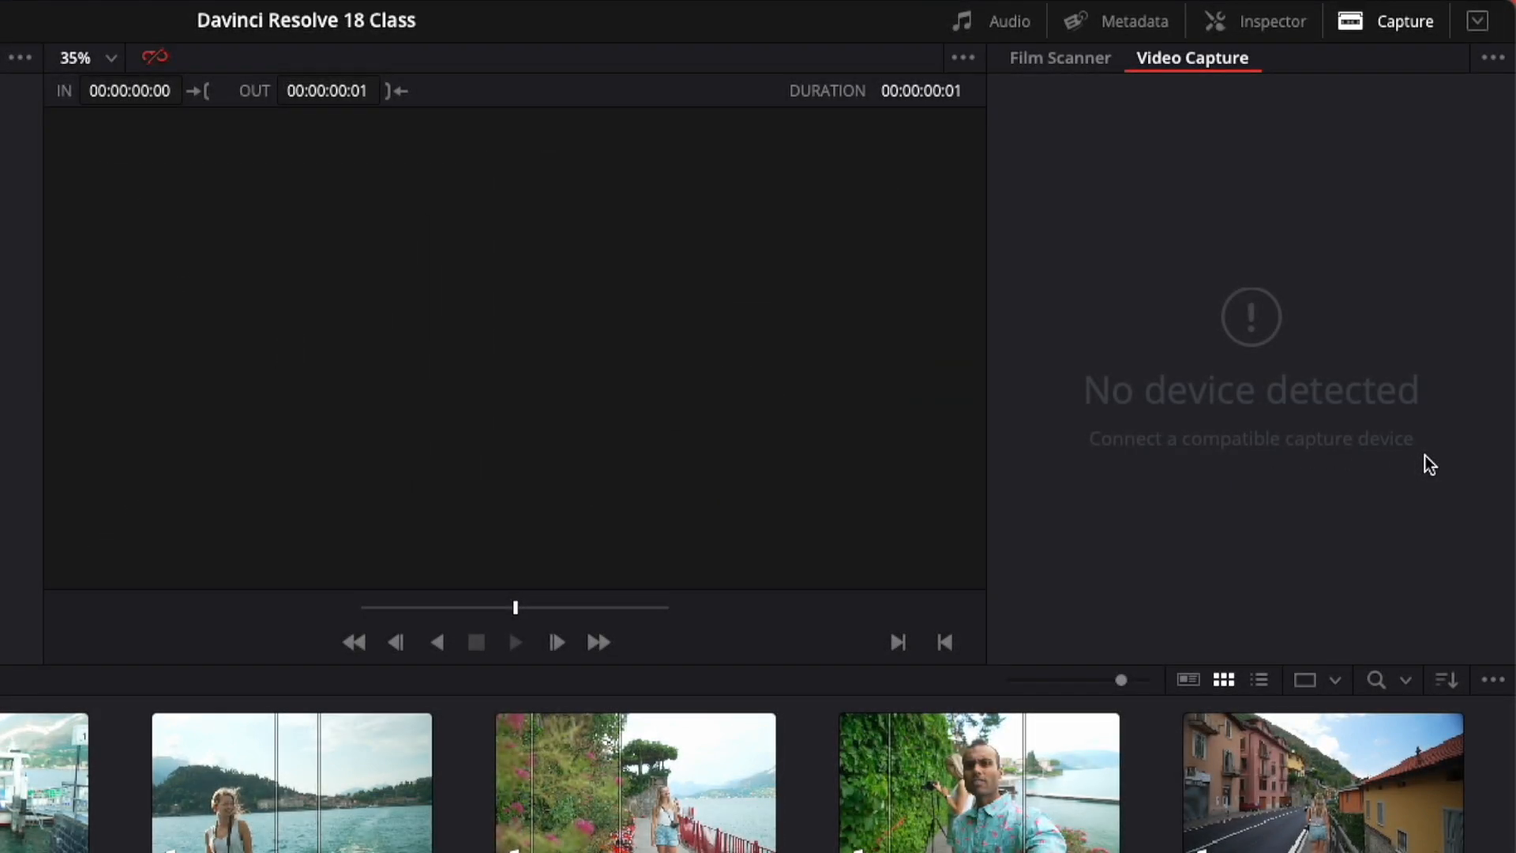
click(1068, 63)
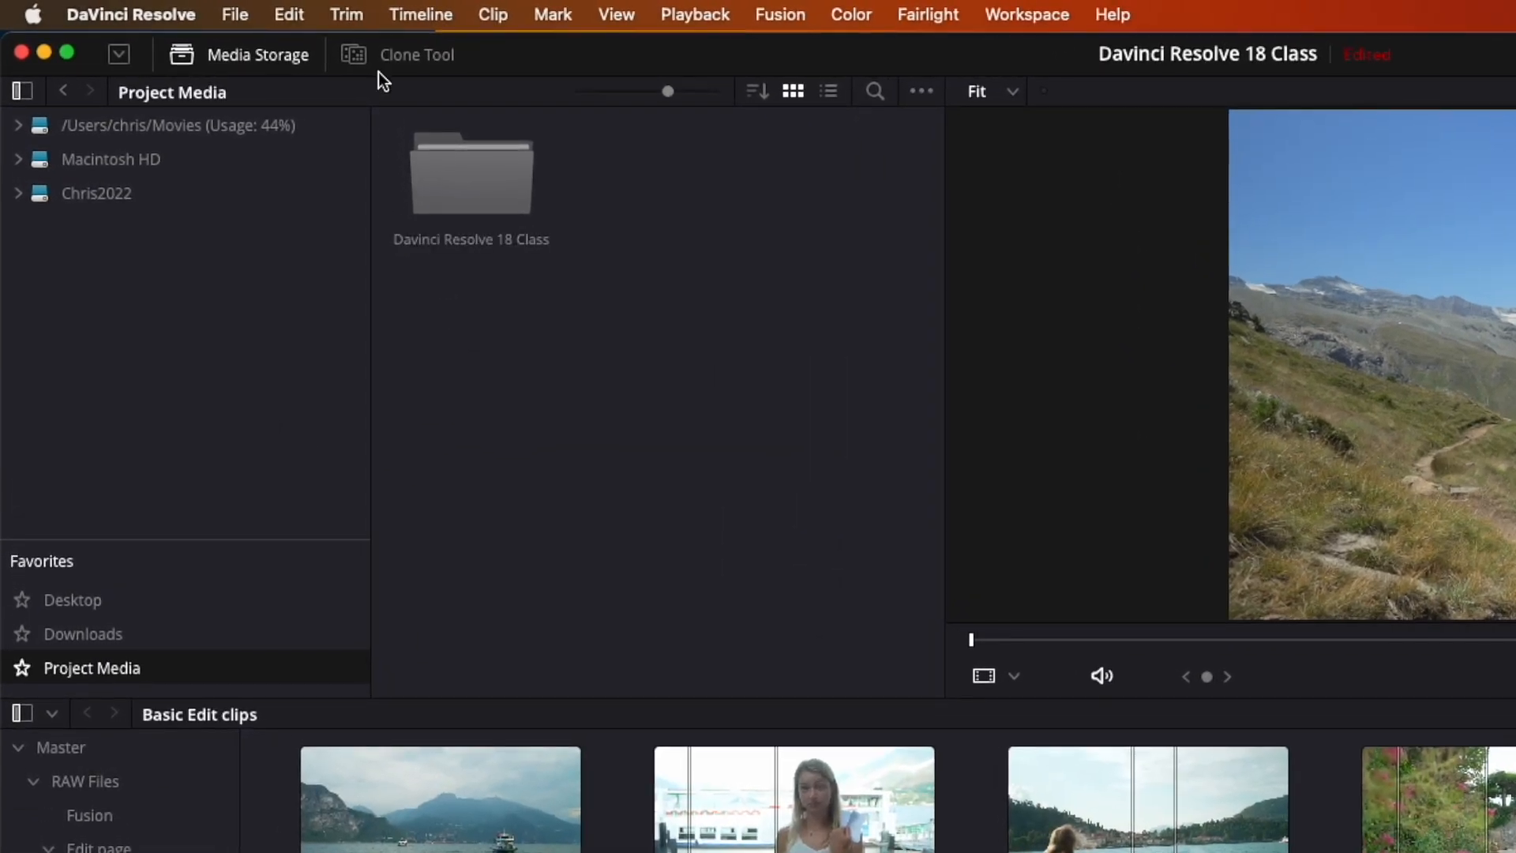
- Add a Clone Tool job with the volume ending in 2022 as source and Macintosh HD and the Movies folder as destinations
click(327, 51)
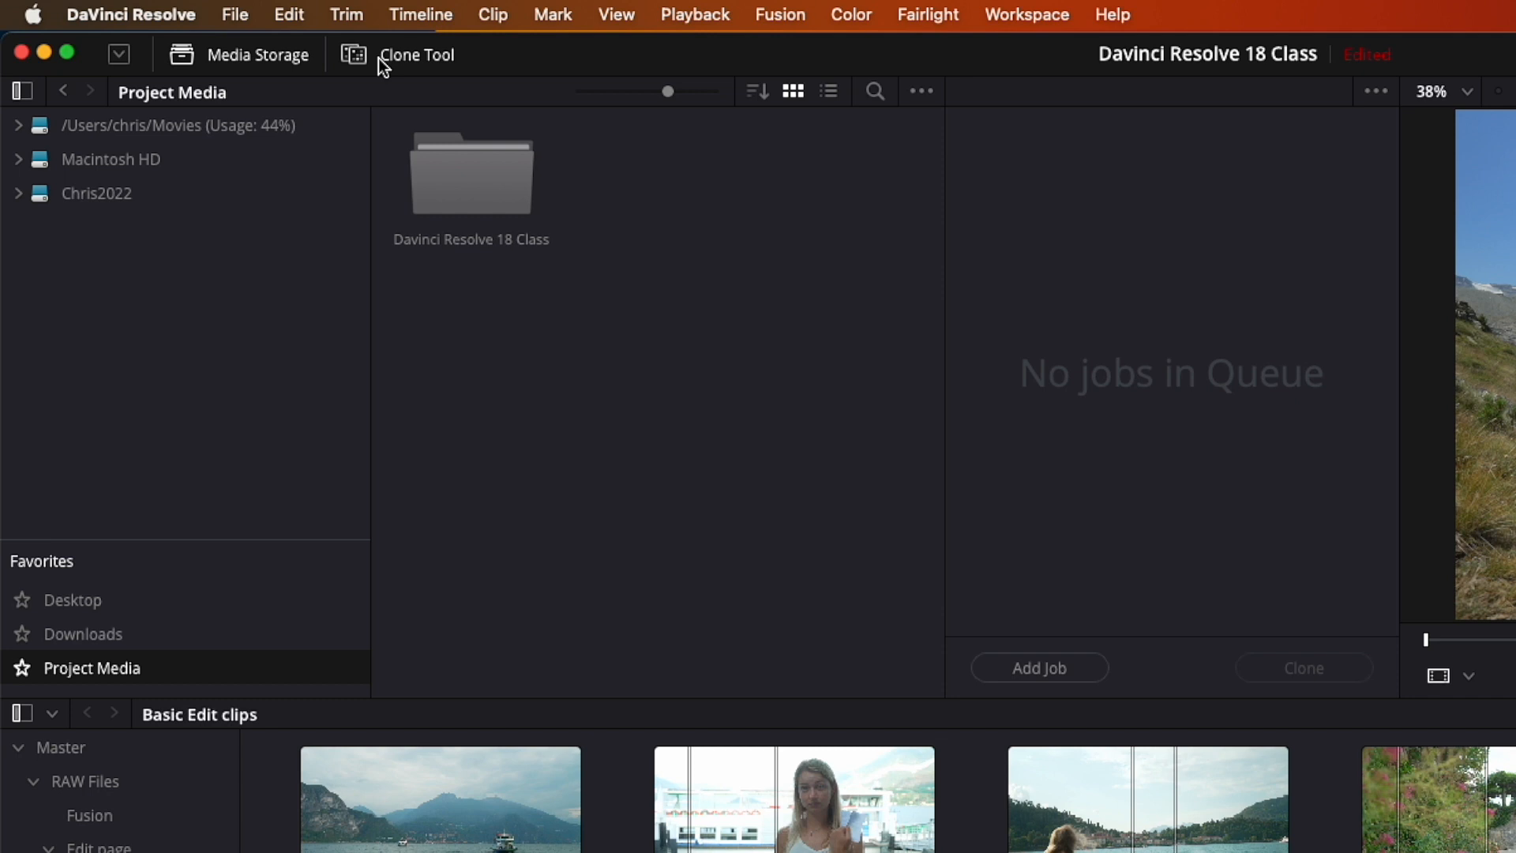
click(1058, 671)
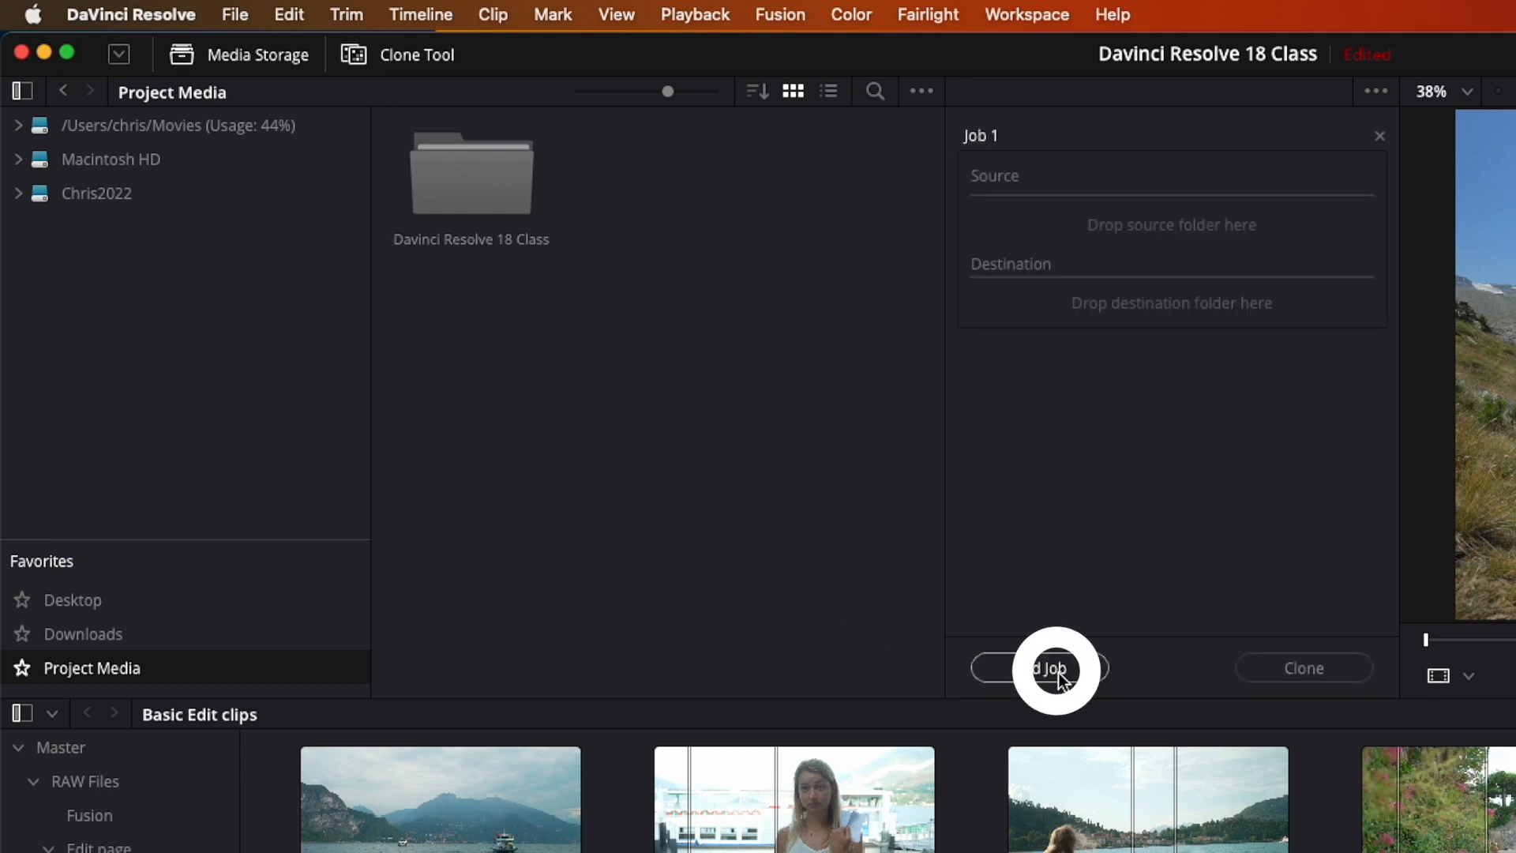
click(122, 196)
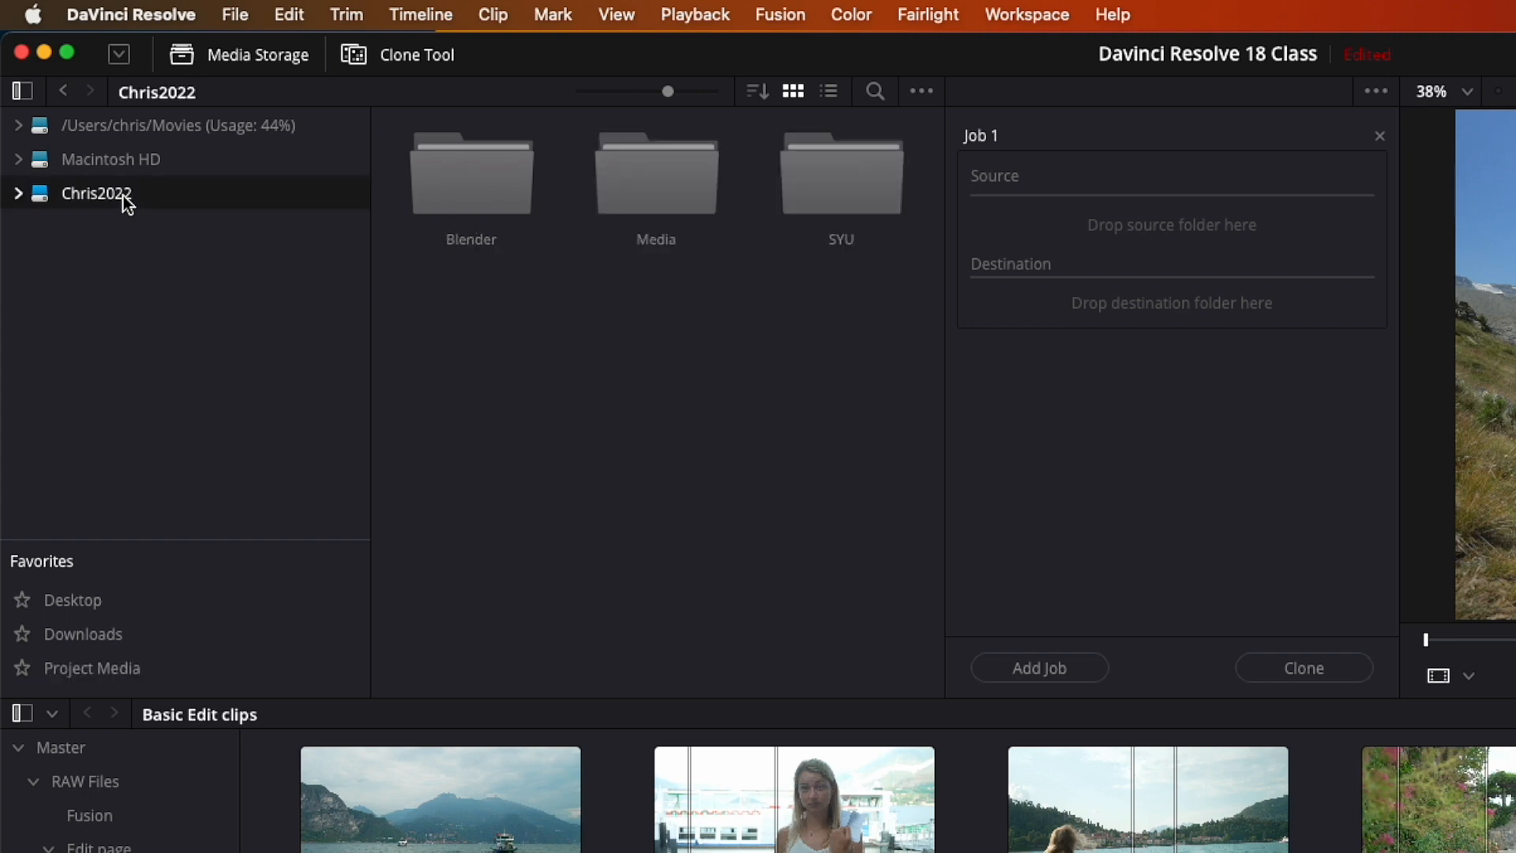
drag(122, 196, 1130, 166)
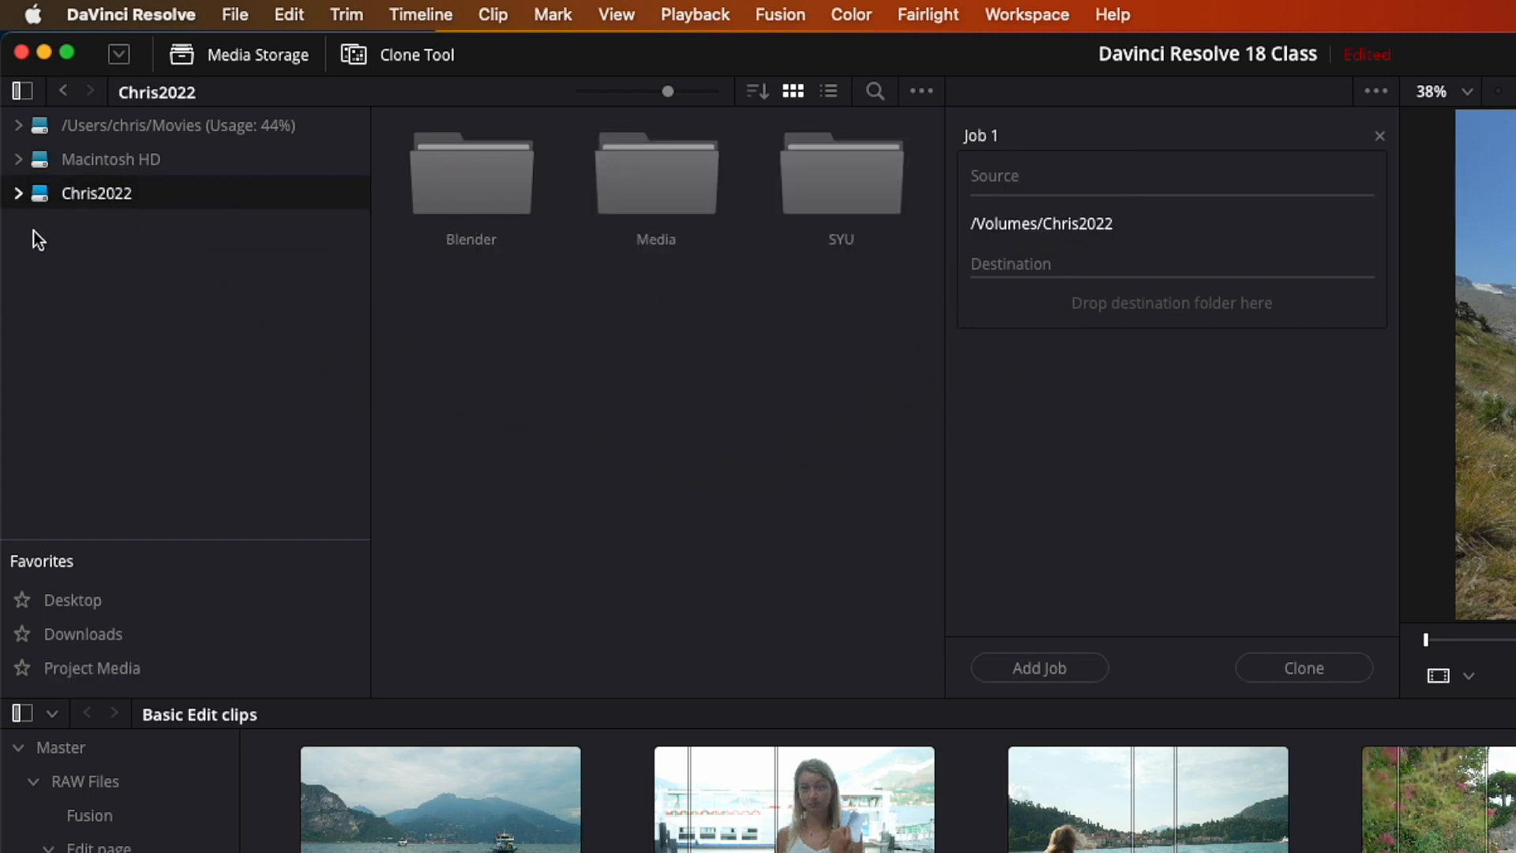
drag(116, 157, 1108, 277)
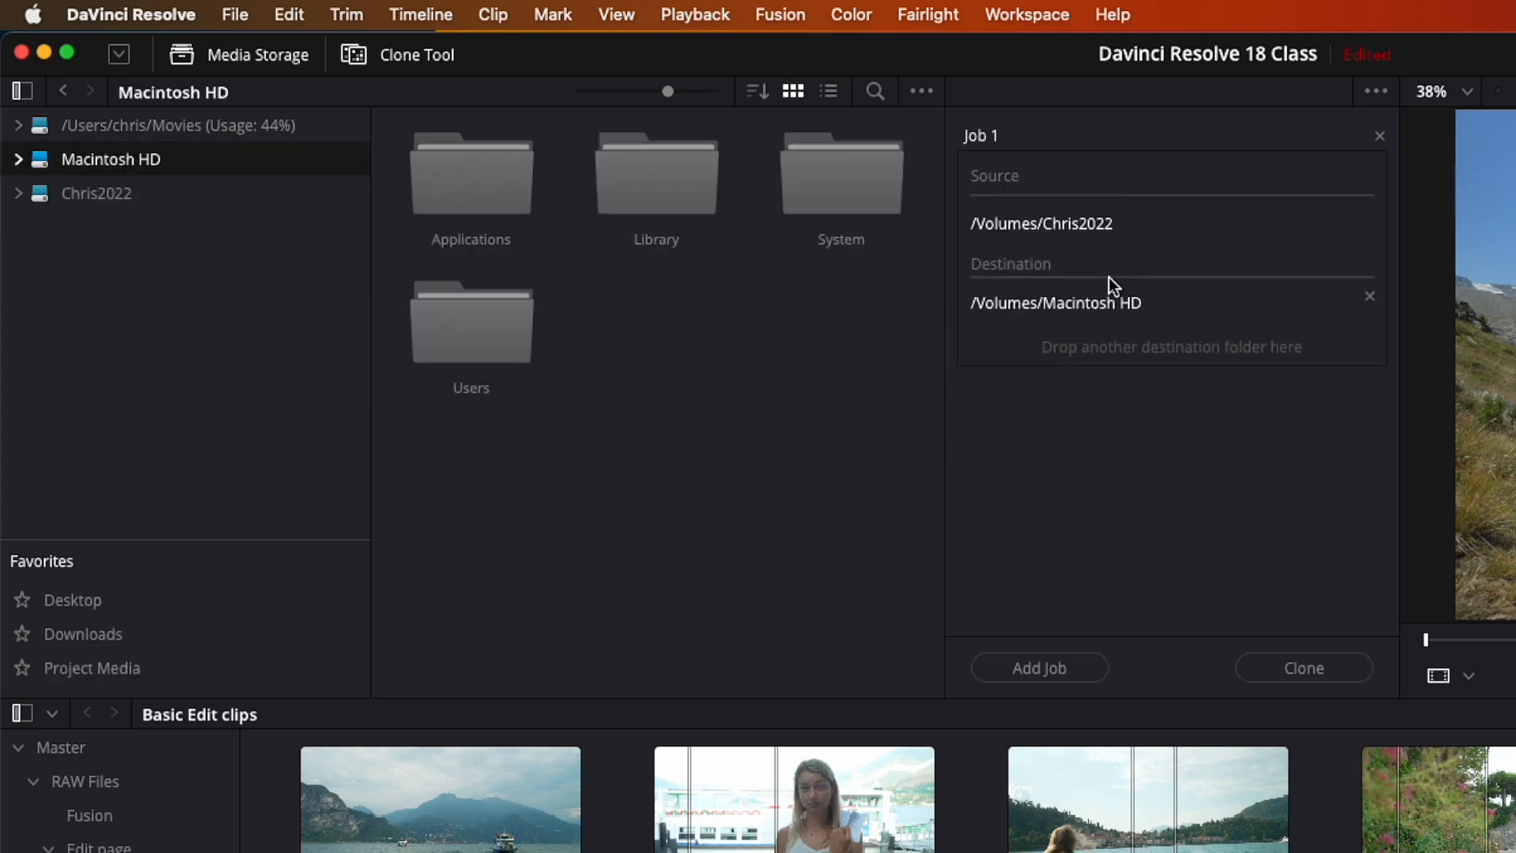
drag(112, 123, 1109, 360)
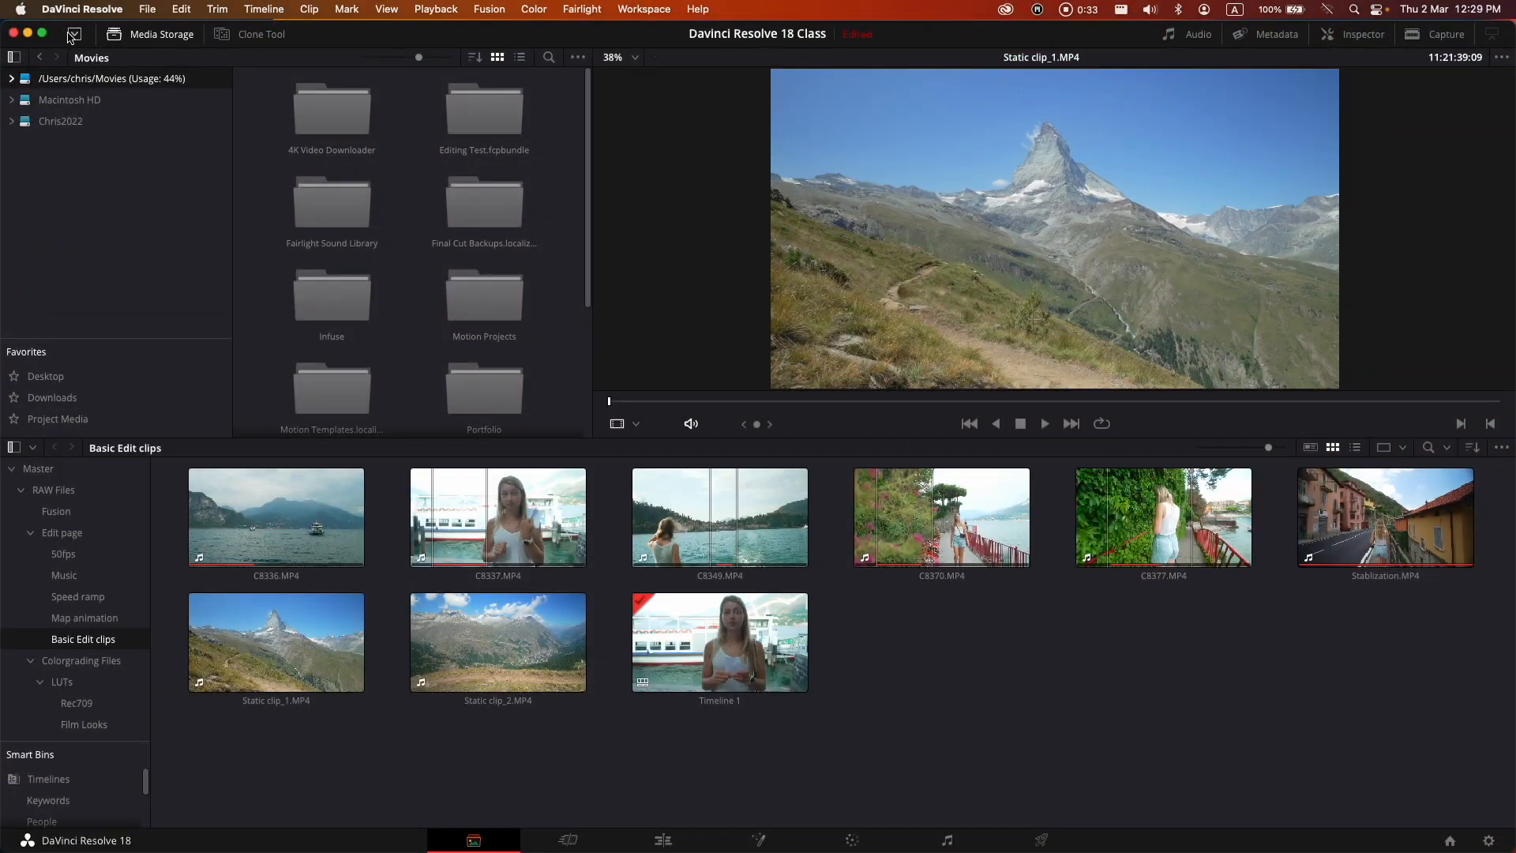
- Expand the media storage browser to full height, display the Basic Edit clips folder with larger thumbnails, and return the browser to half height
click(72, 36)
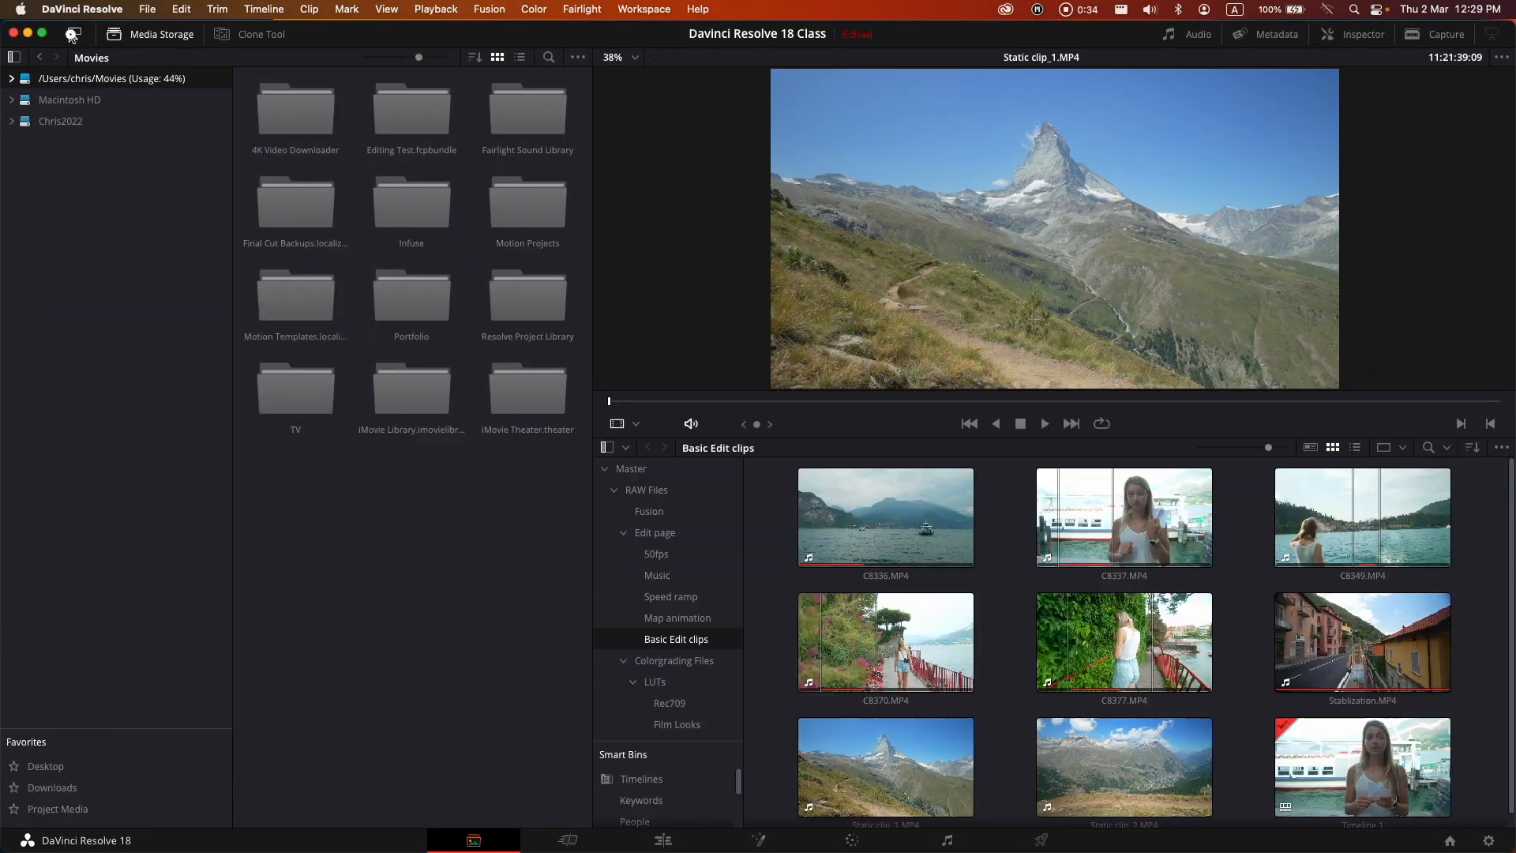
click(86, 822)
scroll(119, 568, down, 6)
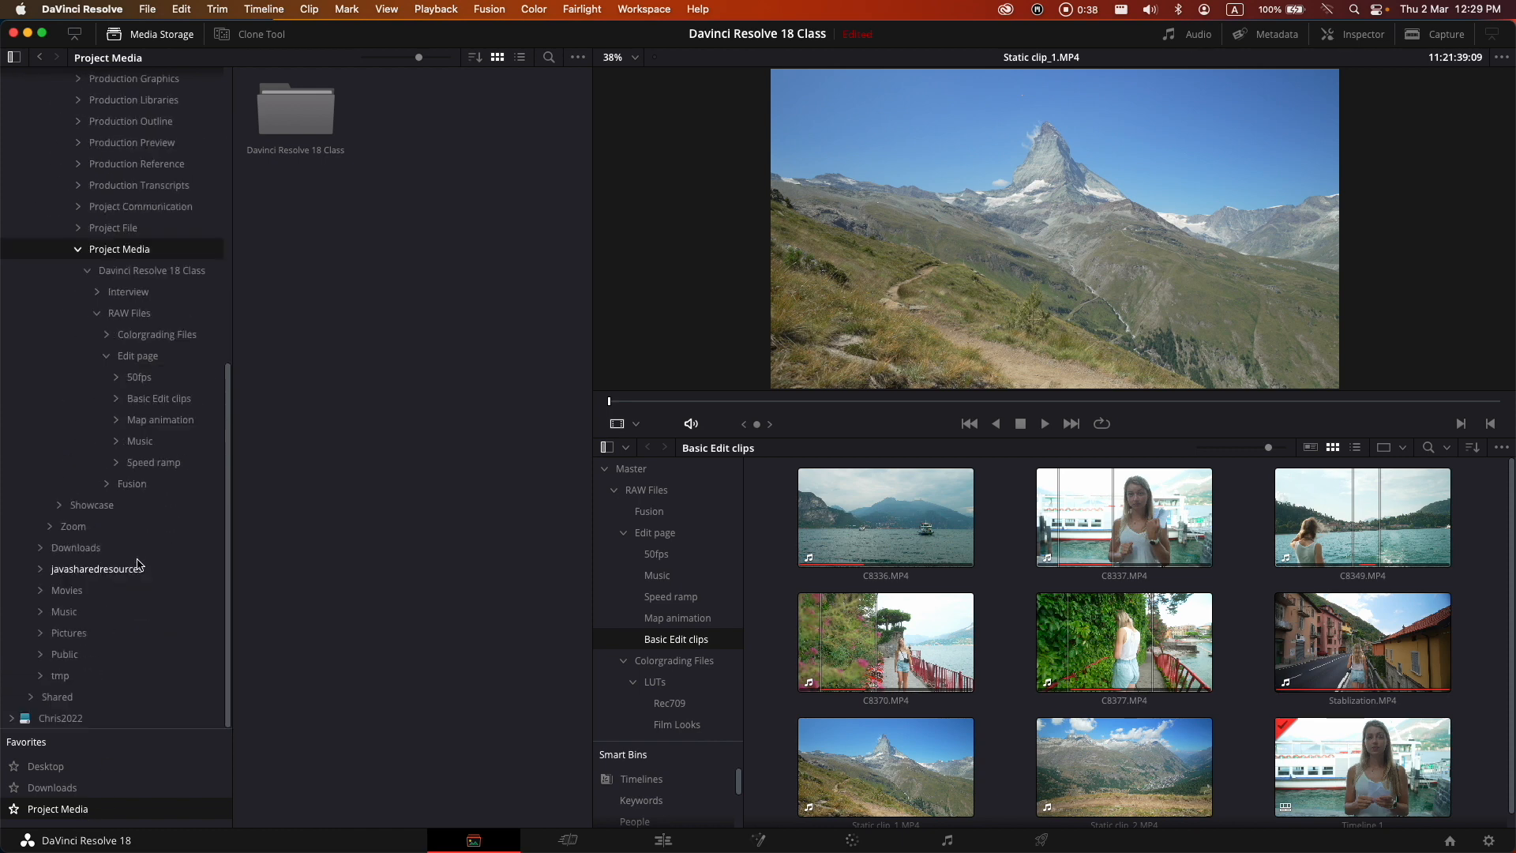
click(152, 402)
drag(419, 57, 431, 60)
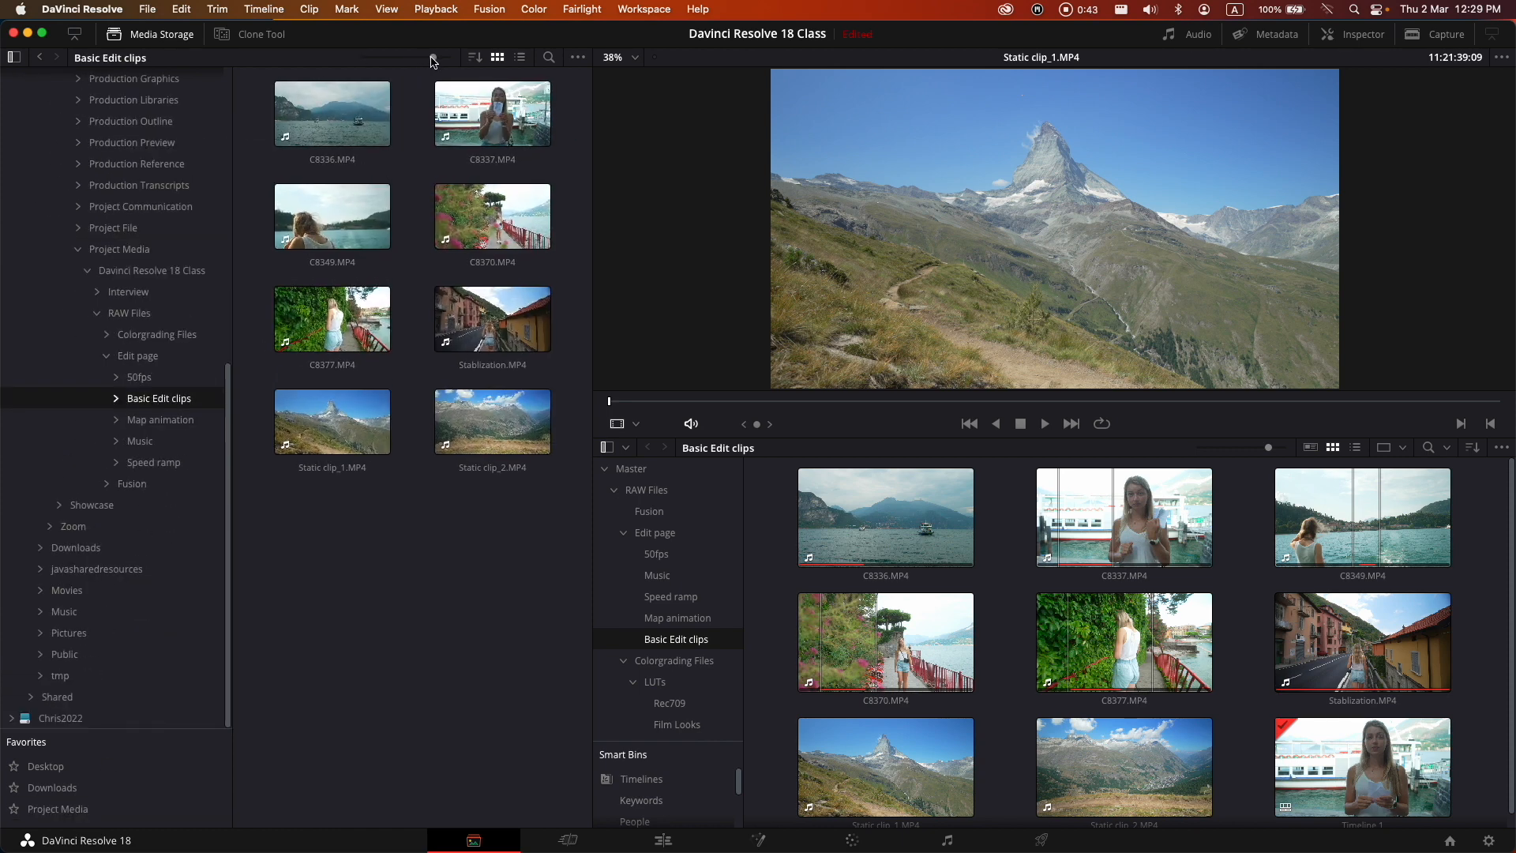
click(74, 36)
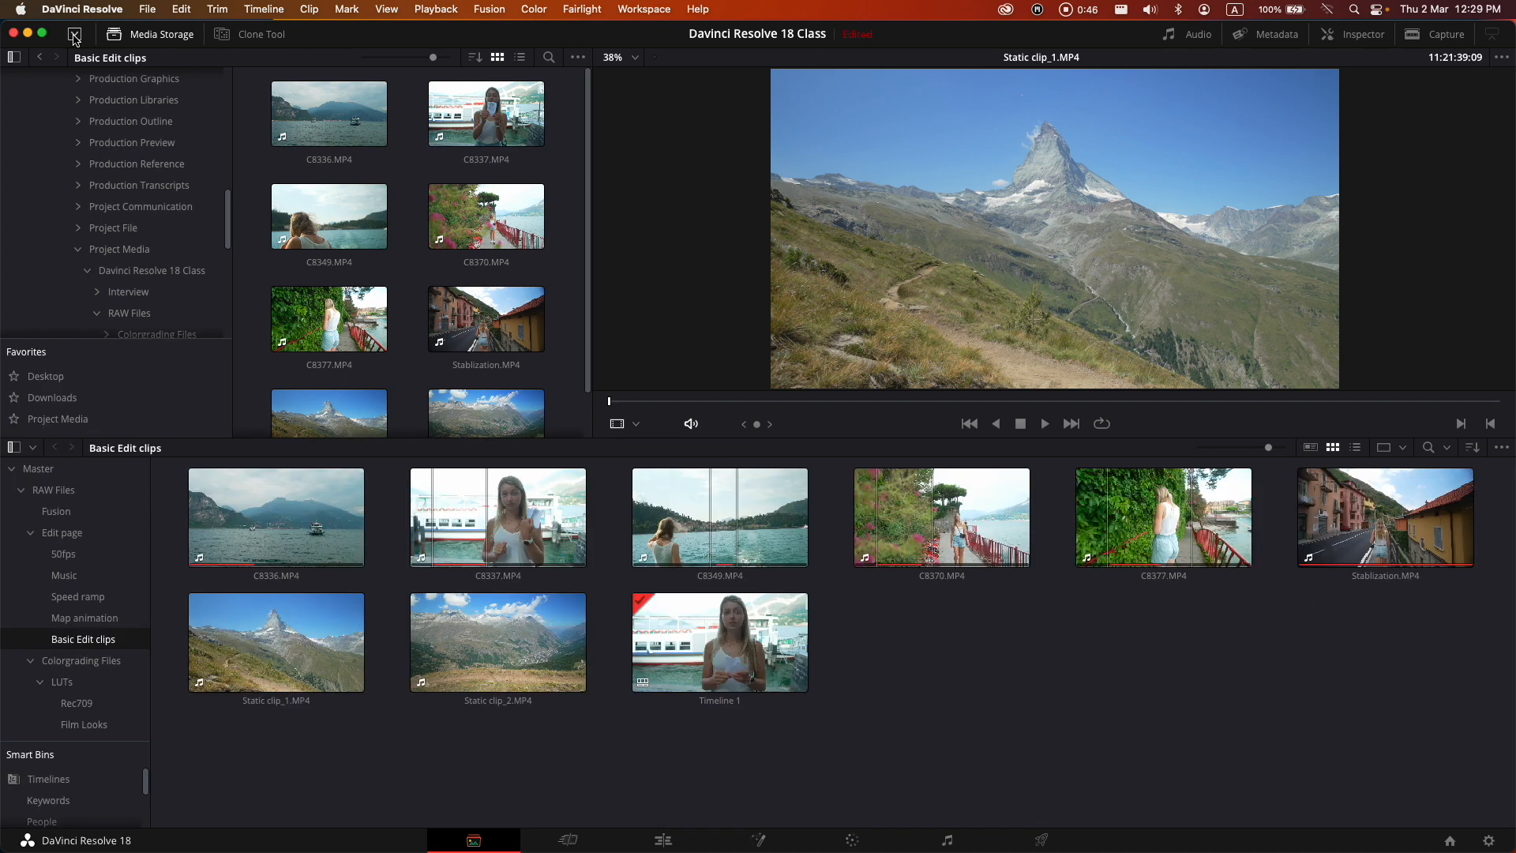
- Show the Metadata and Audio panels and load Static clip_1.MP4 from the Basic Edit clips storage folder into the viewer
click(1279, 36)
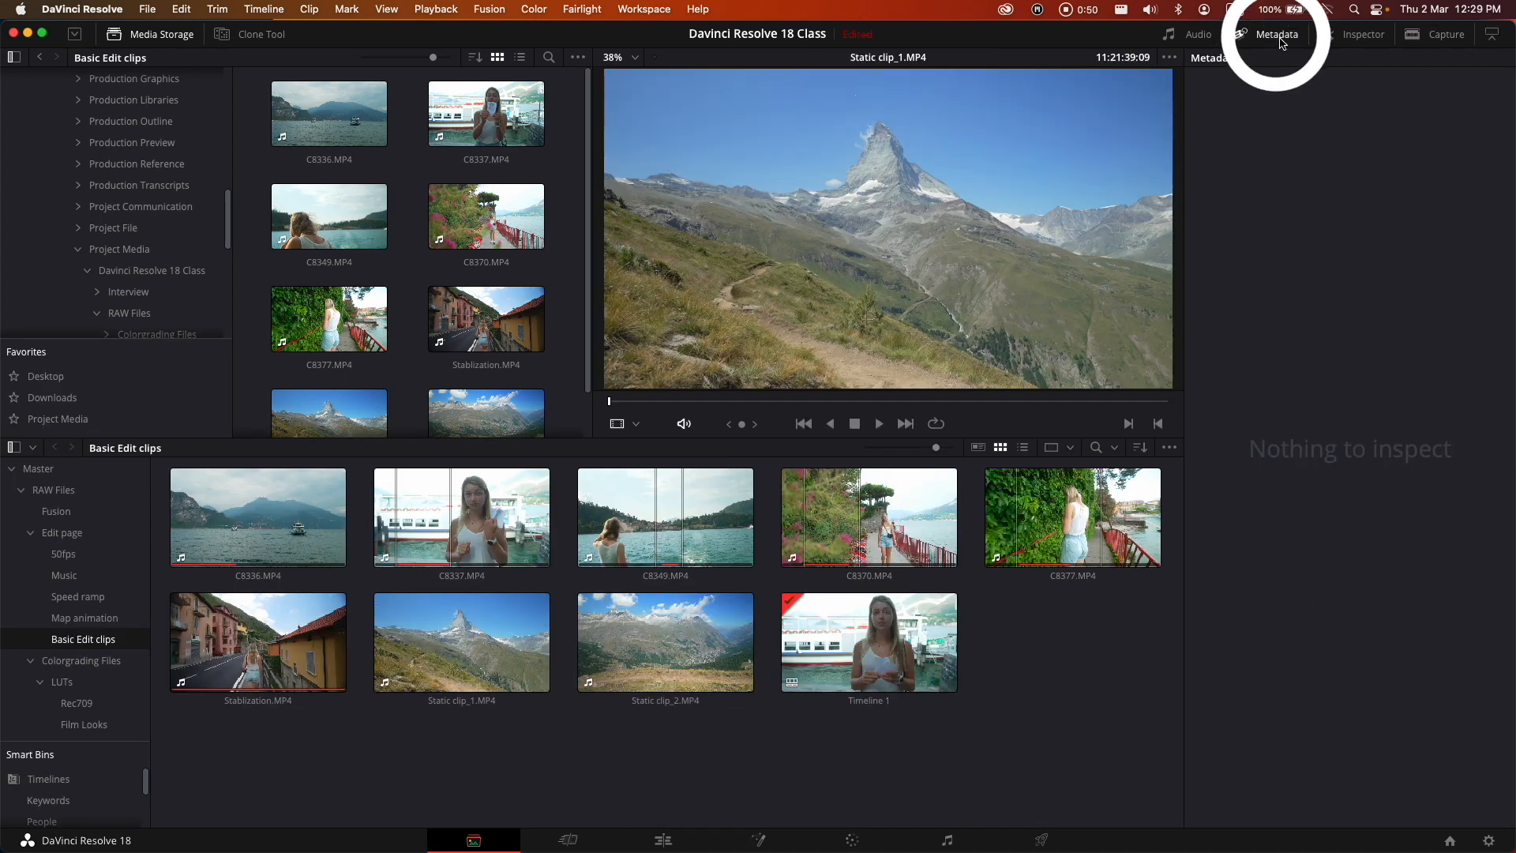
click(1197, 36)
scroll(558, 305, down, 2)
click(339, 375)
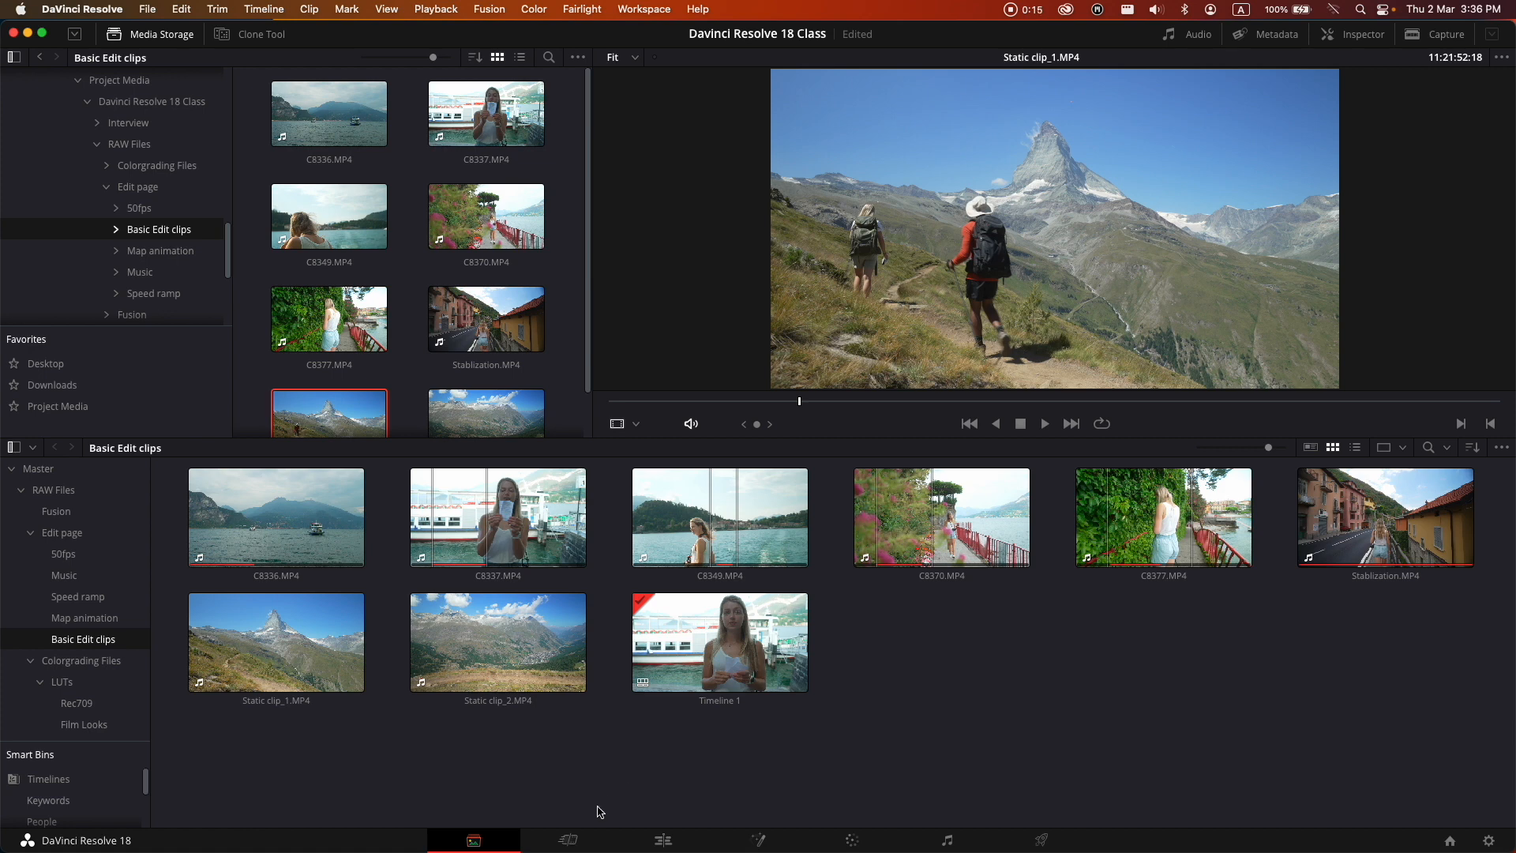
- Switch to the Cut page and browse the media pool from RAW Files through Edit page back to Basic Edit clips
click(582, 838)
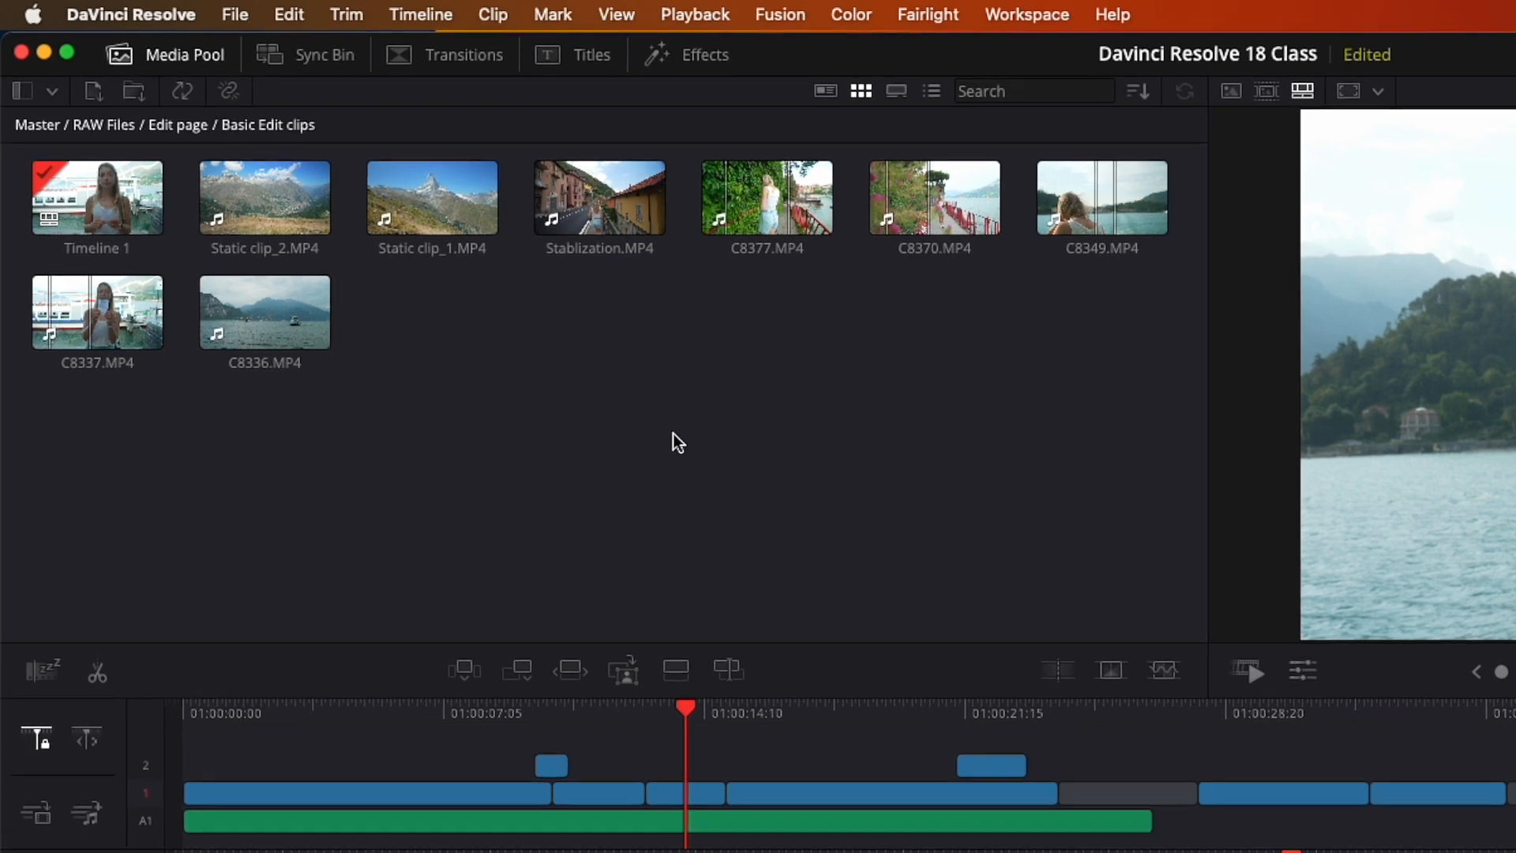
click(107, 124)
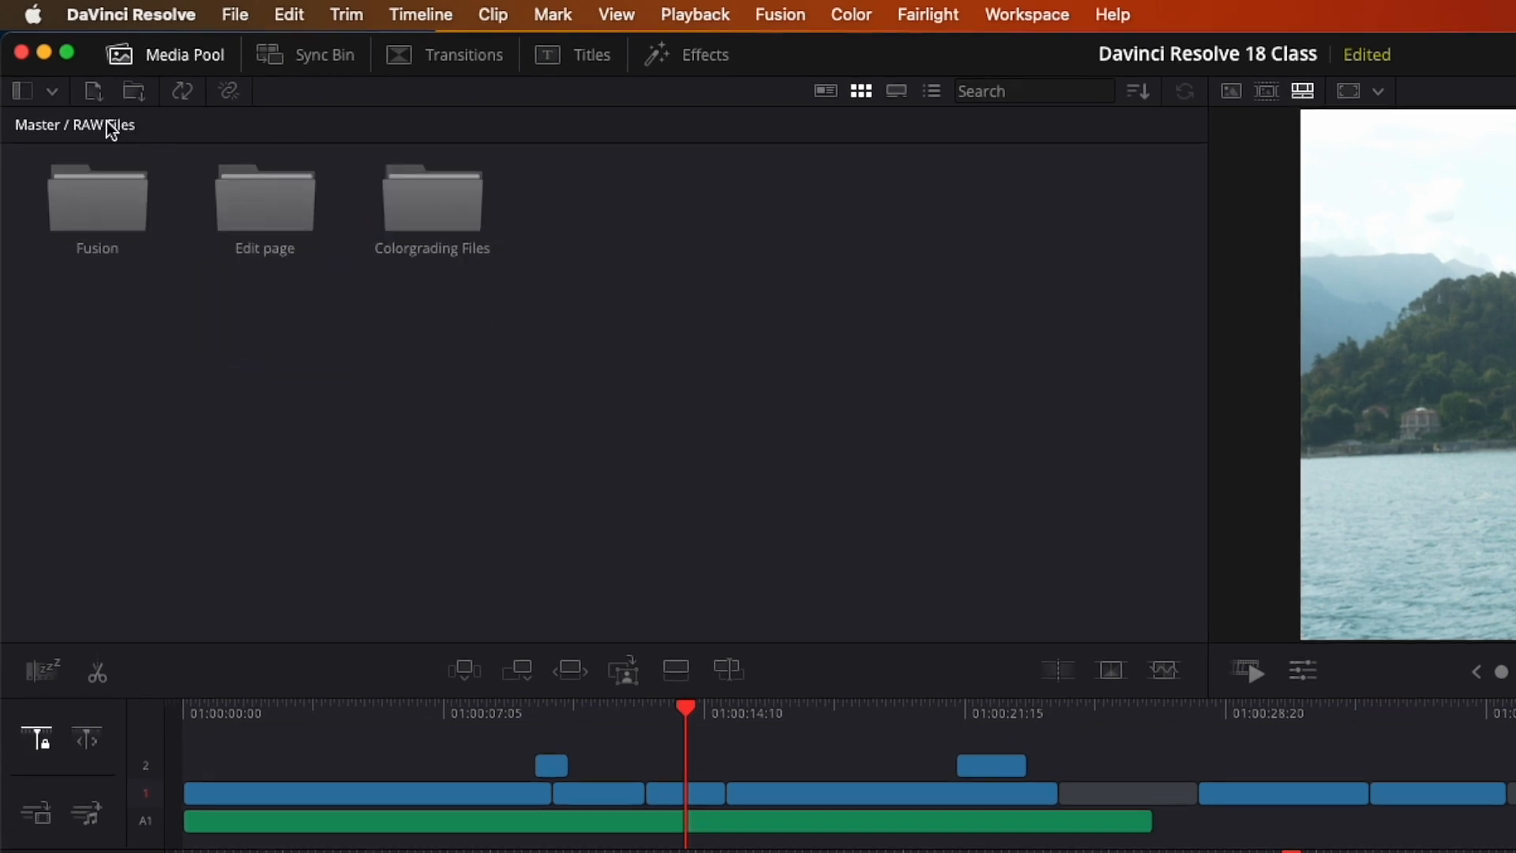
double_click(266, 209)
double_click(263, 324)
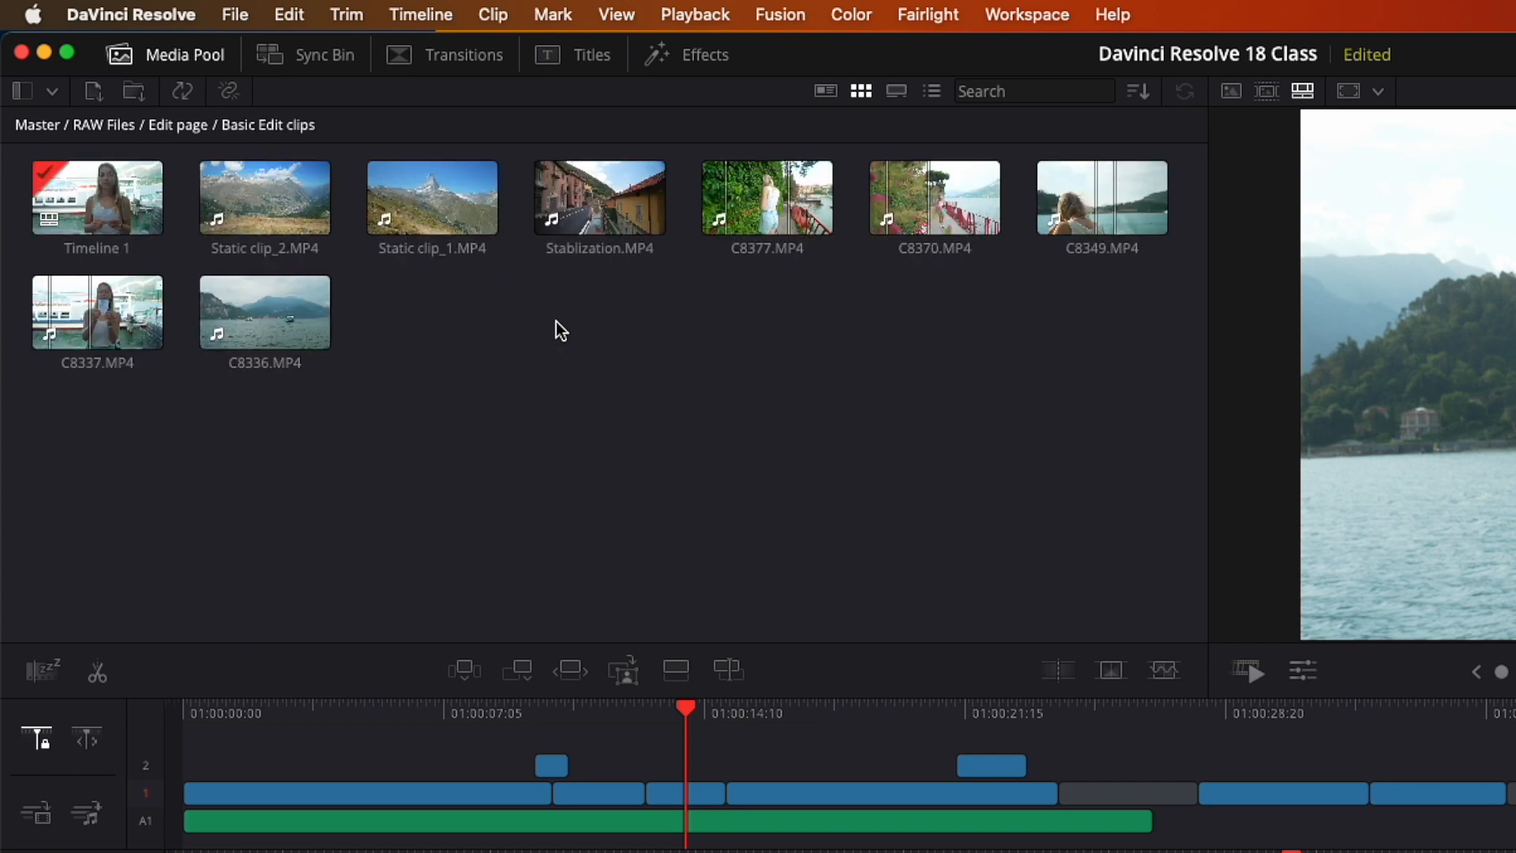
- Display the Basic Edit clips bin in list, strip, thumbnail and metadata views, and return to thumbnail view
click(935, 92)
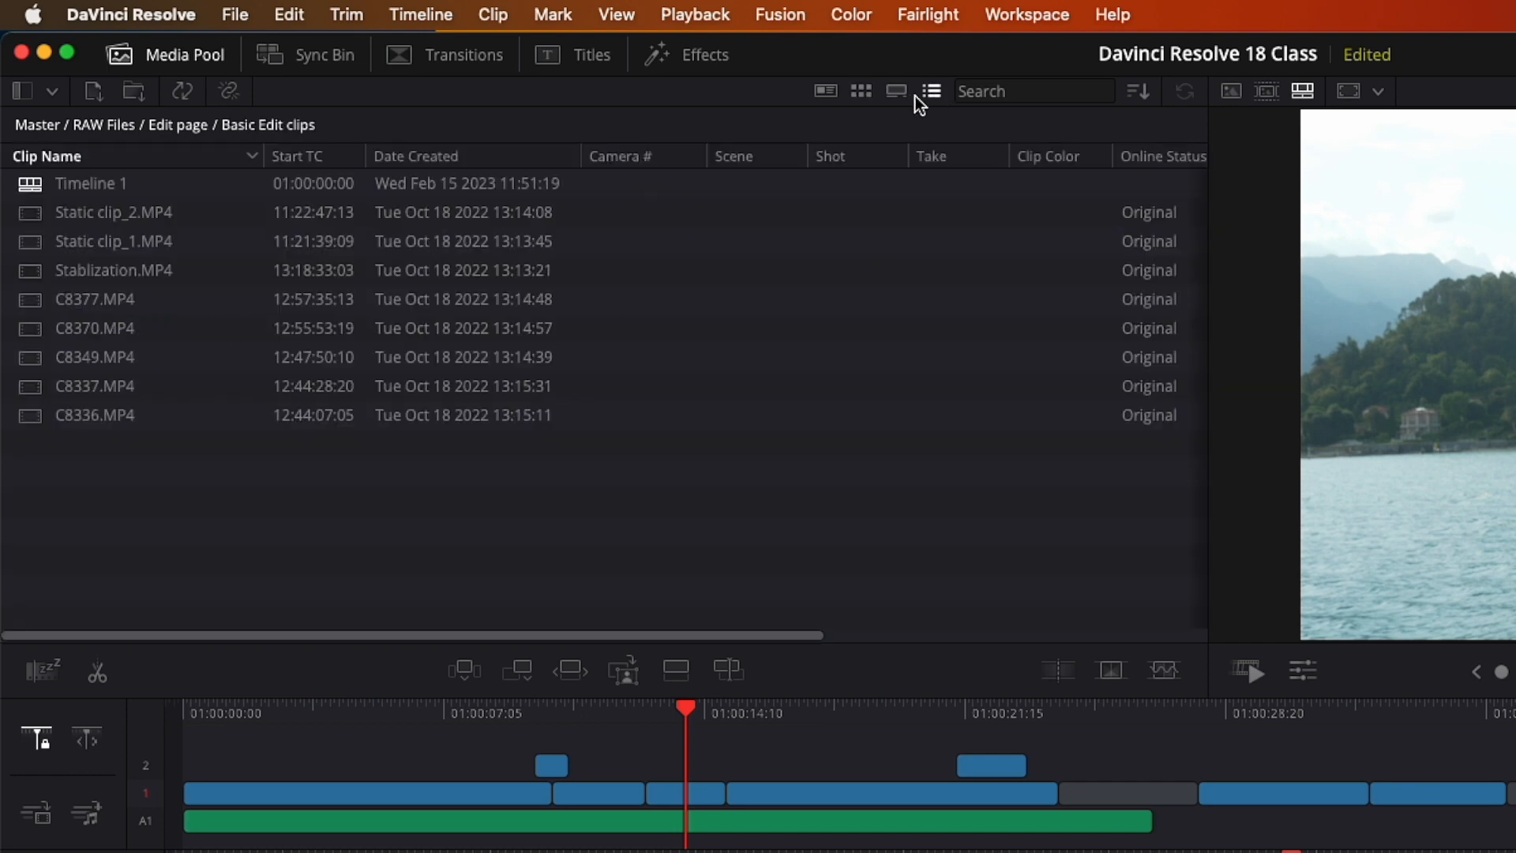
click(899, 94)
click(863, 92)
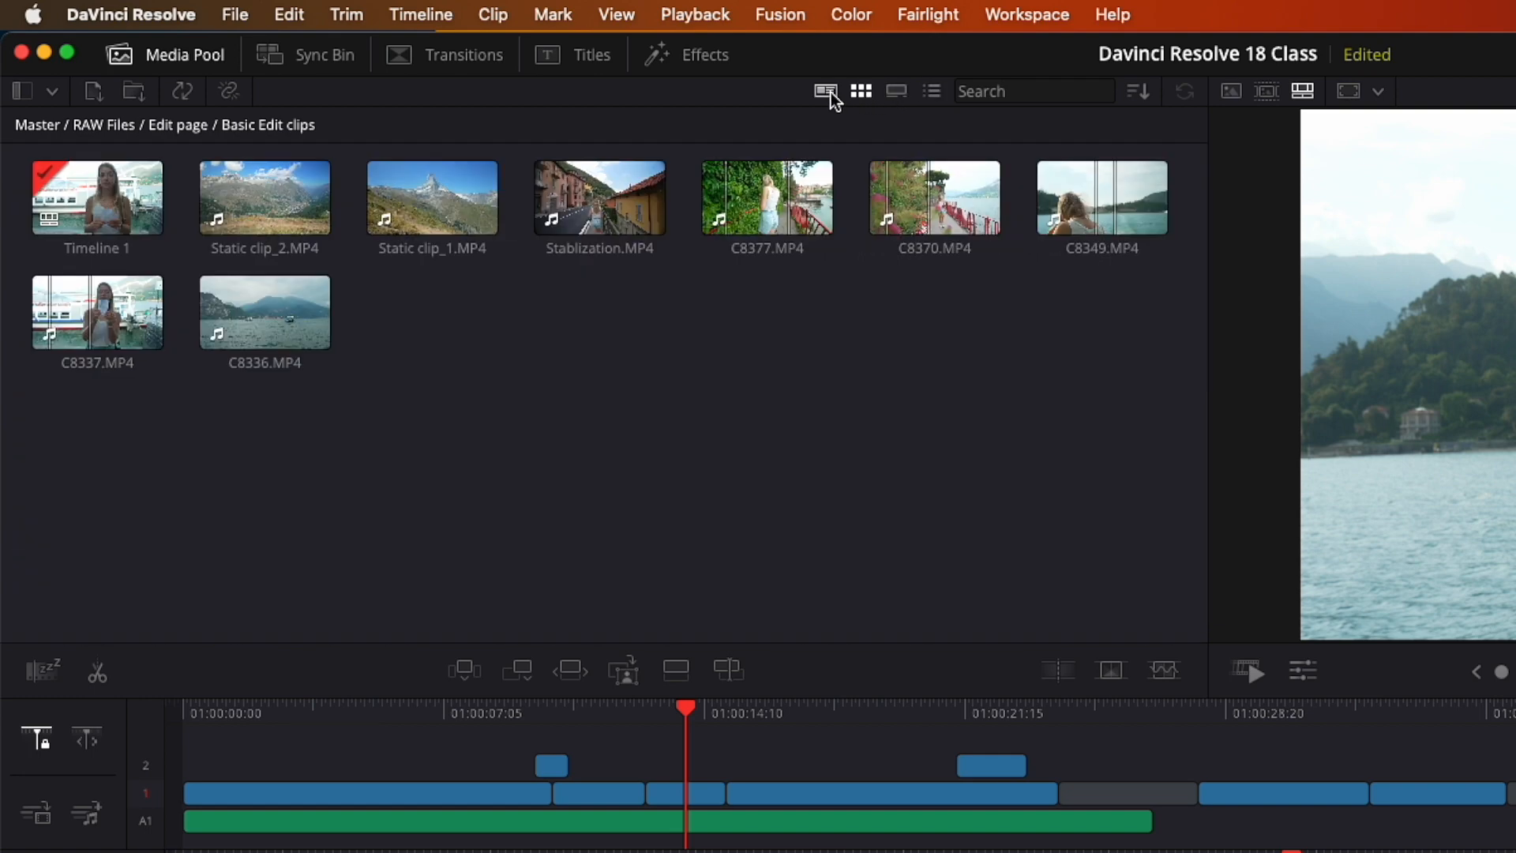
click(827, 92)
click(861, 92)
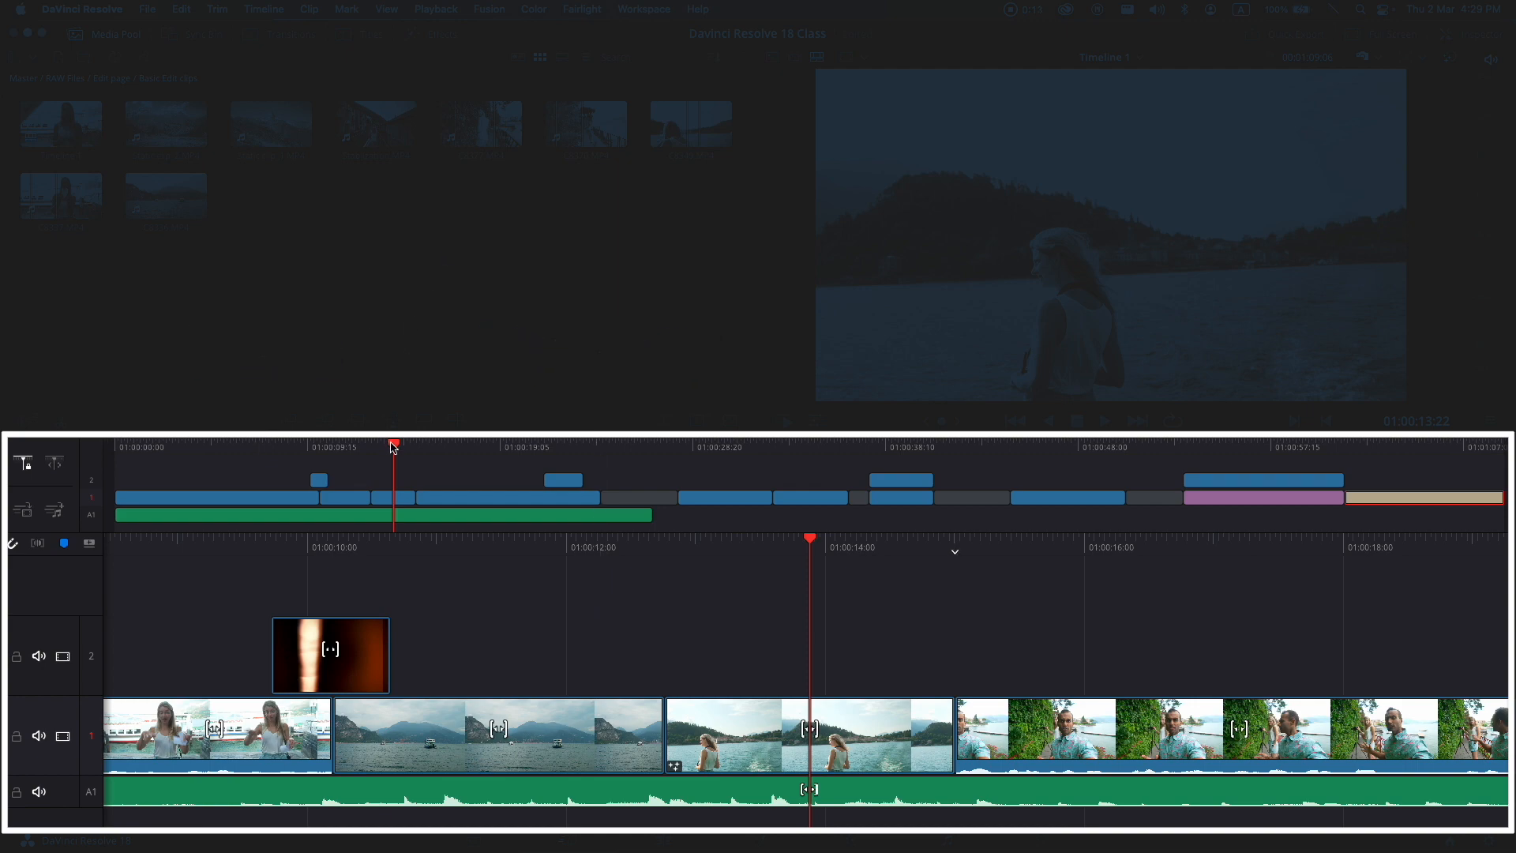
- Scrub through all Basic Edit clips in the Source Tape viewer, and return the viewer to Timeline 1
mouse_move(394, 445)
mouse_down()
mouse_move(1313, 448)
mouse_move(1402, 463)
mouse_move(393, 467)
mouse_up()
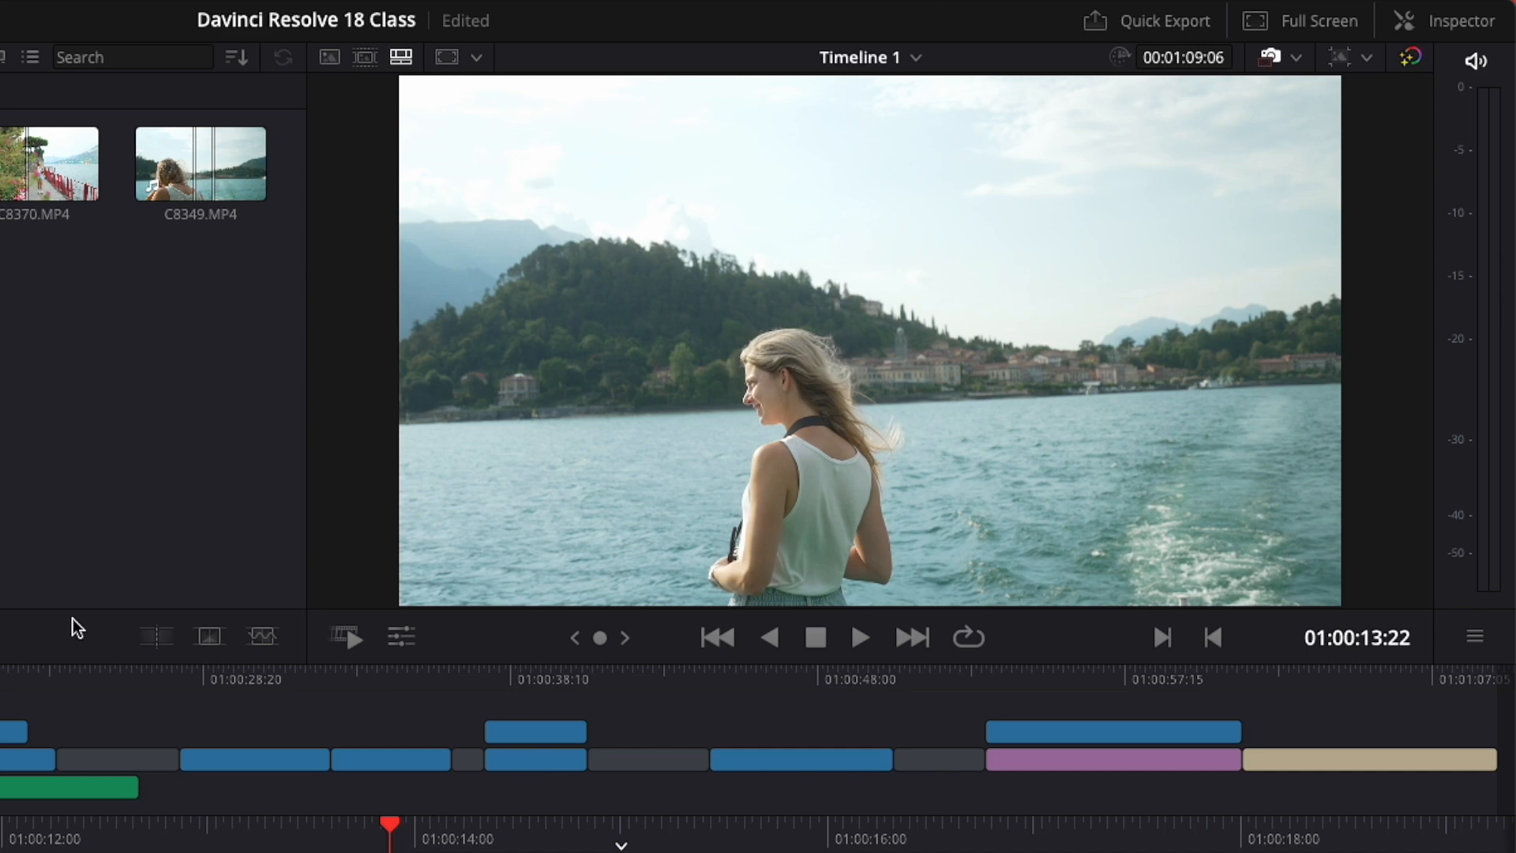
click(365, 57)
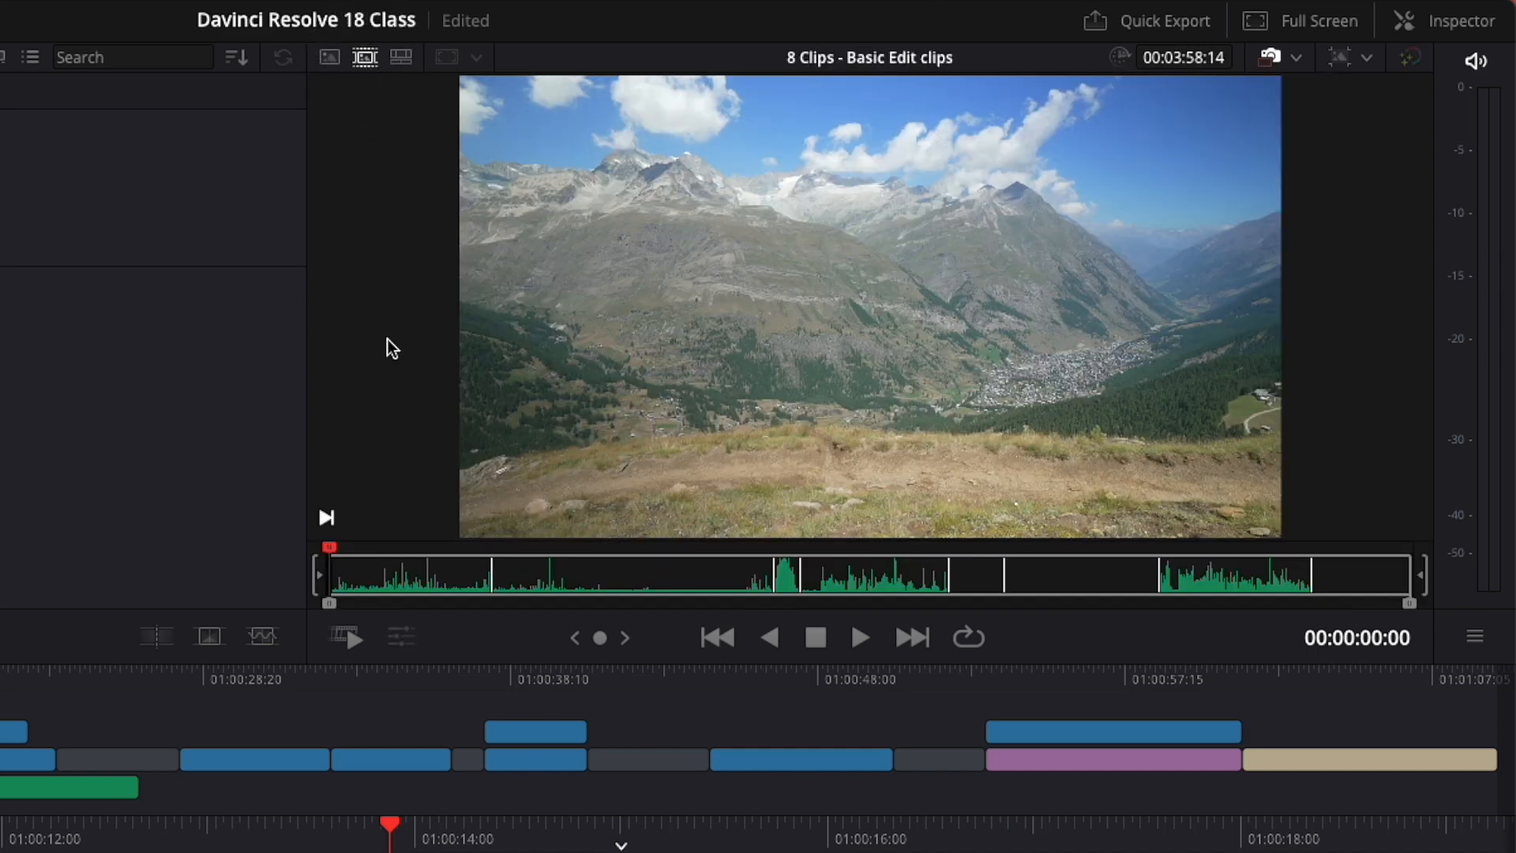
drag(335, 550, 1370, 542)
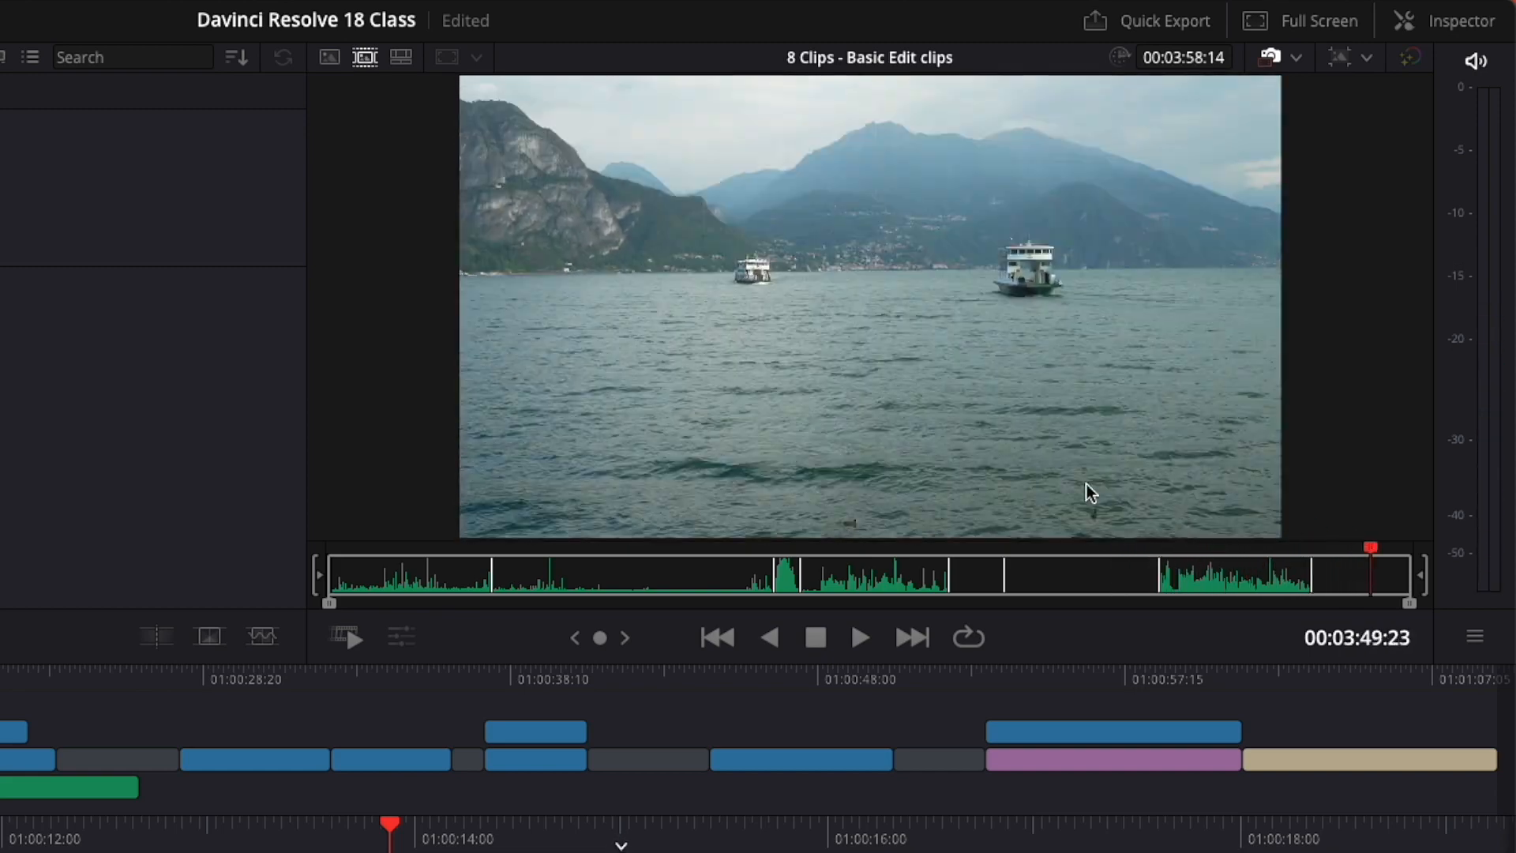
click(397, 60)
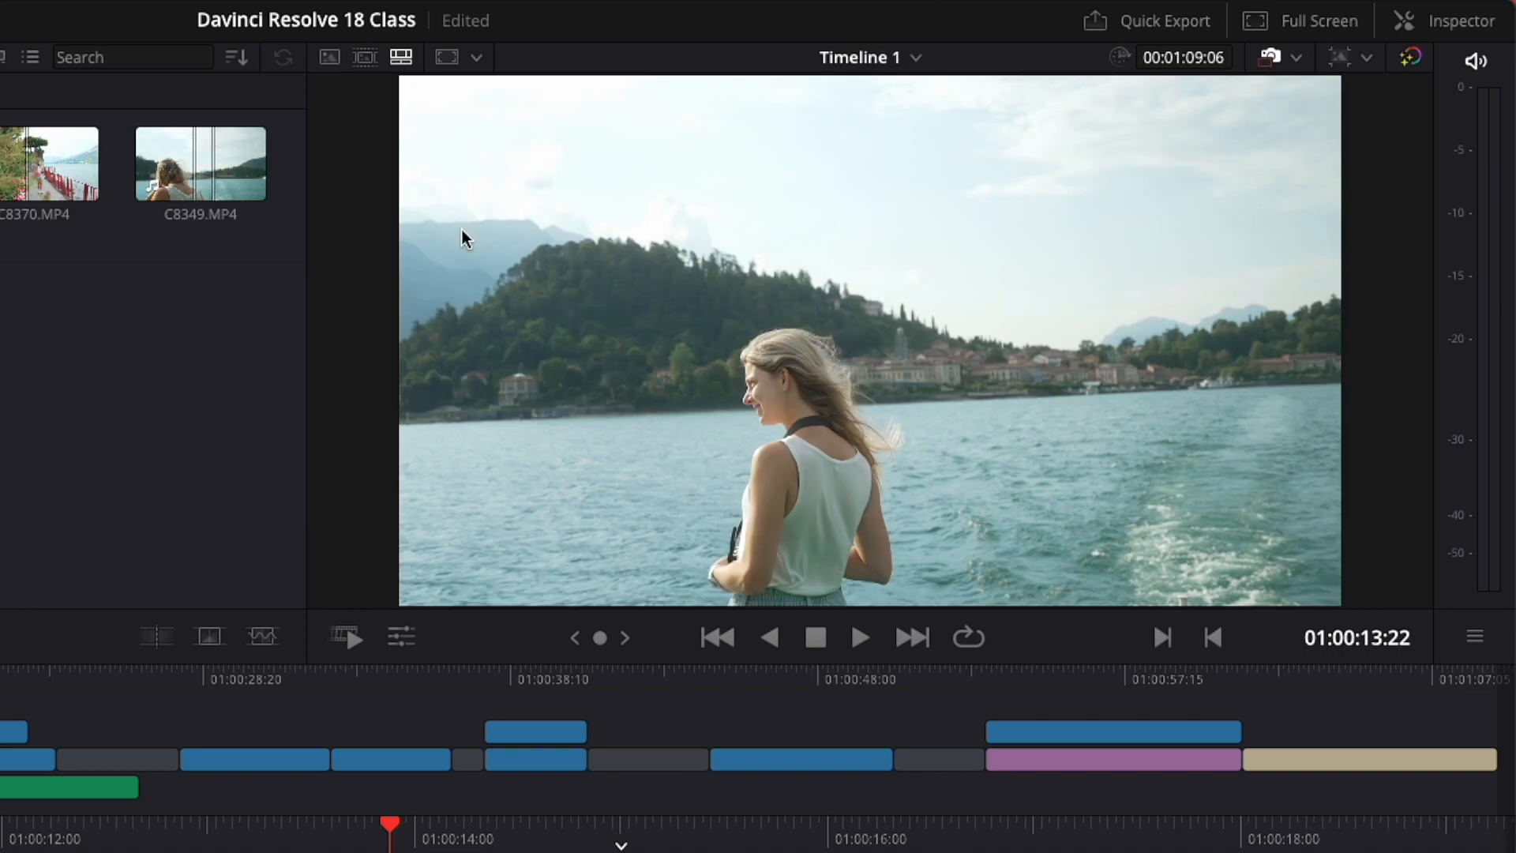
- Show the viewer's clip tools and set the current timeline clip's zoom to 0.950 and position X to 25.0
click(401, 637)
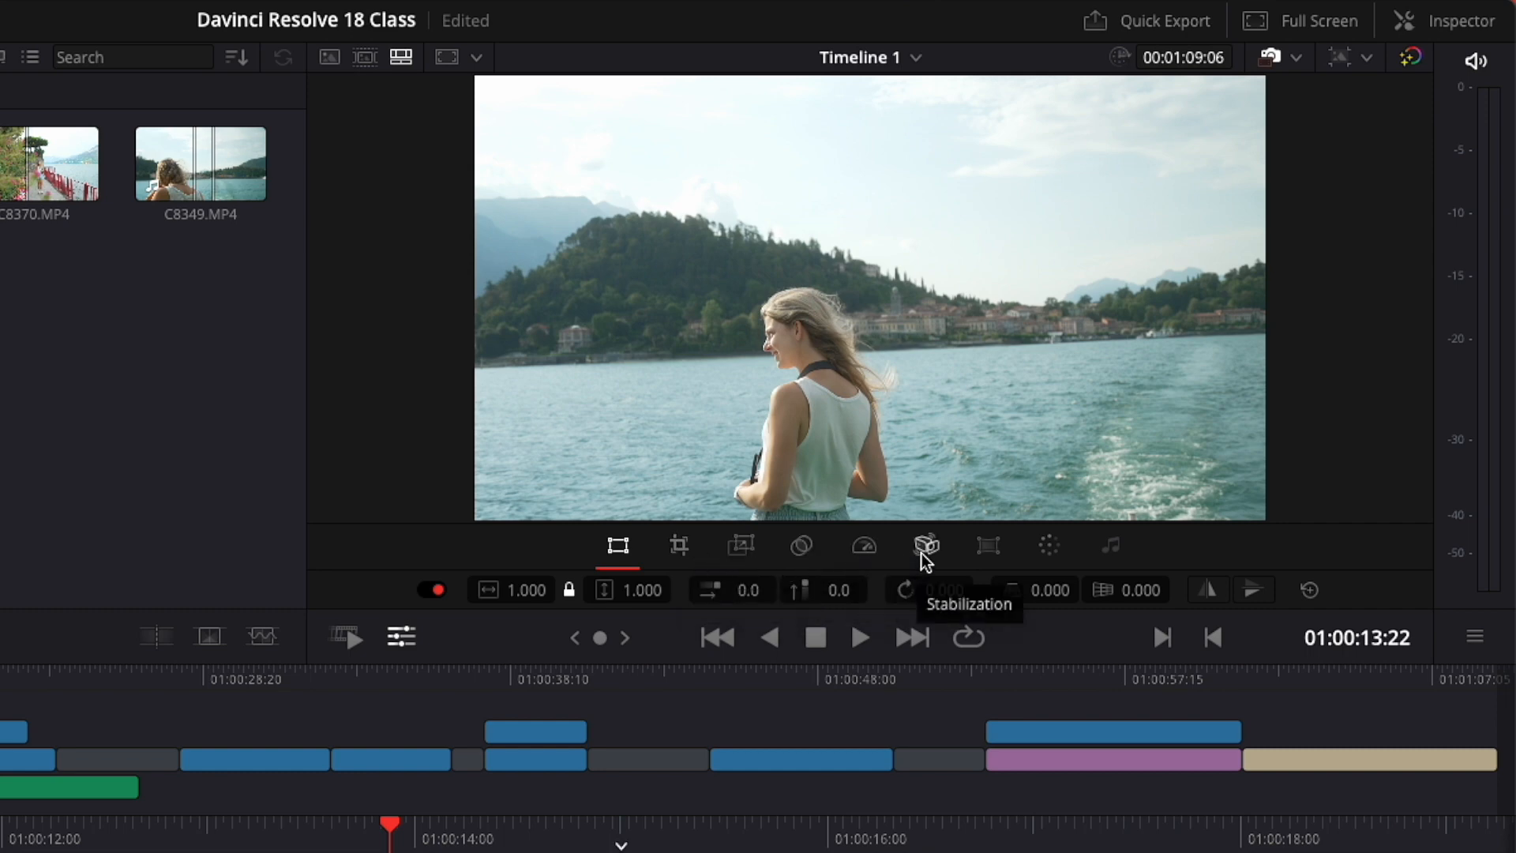
drag(517, 590, 517, 590)
drag(647, 590, 846, 575)
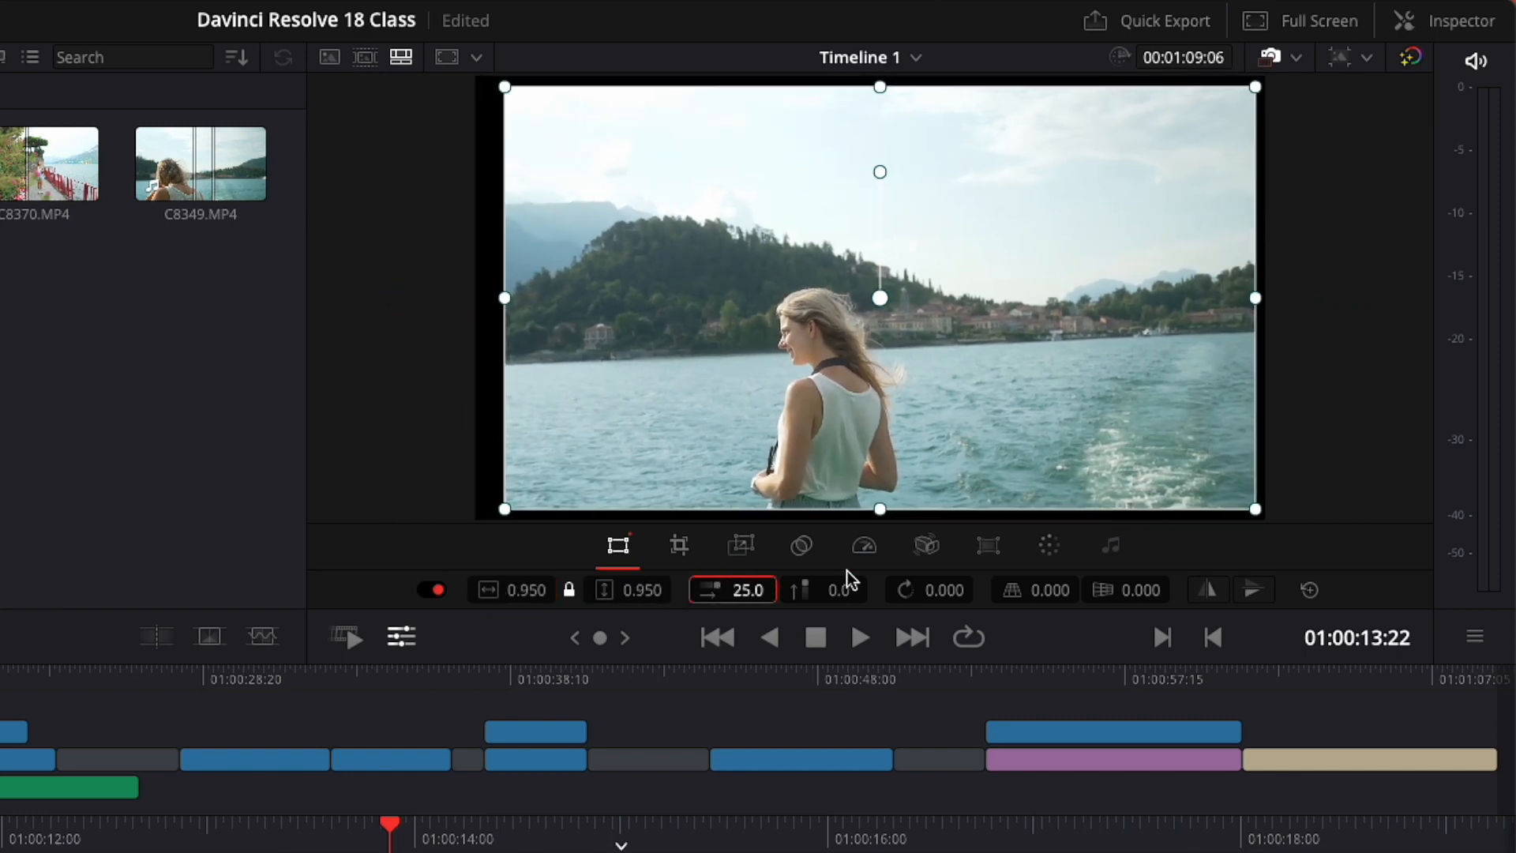
- Examine the Crop, Dynamic Zoom, Composite, Speed, Stabilization, Lens Correction and Color tool options, and return to Transform
click(679, 546)
click(744, 549)
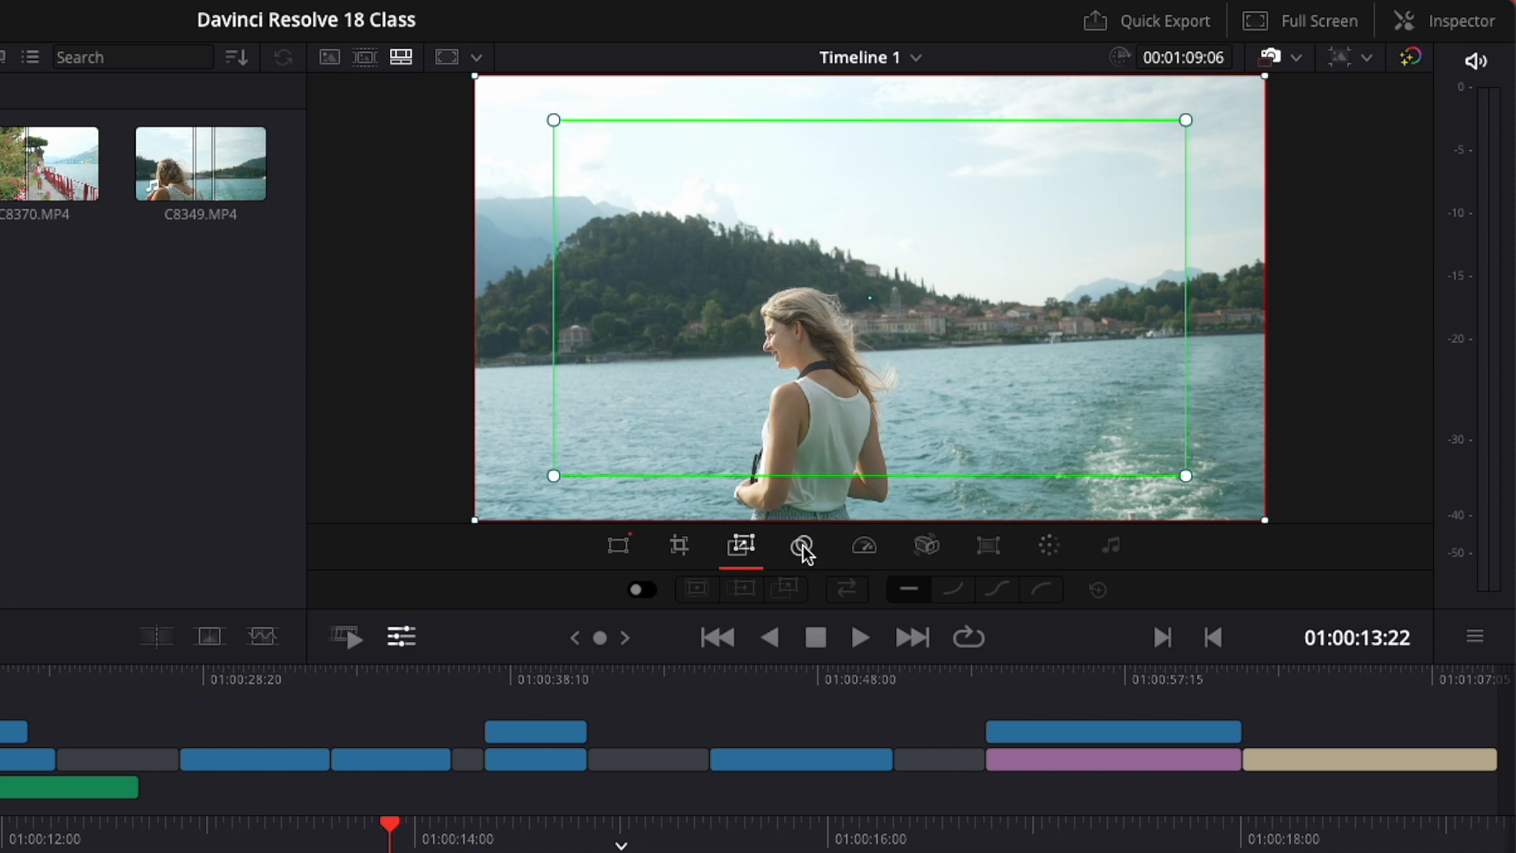
click(802, 546)
click(864, 549)
click(926, 547)
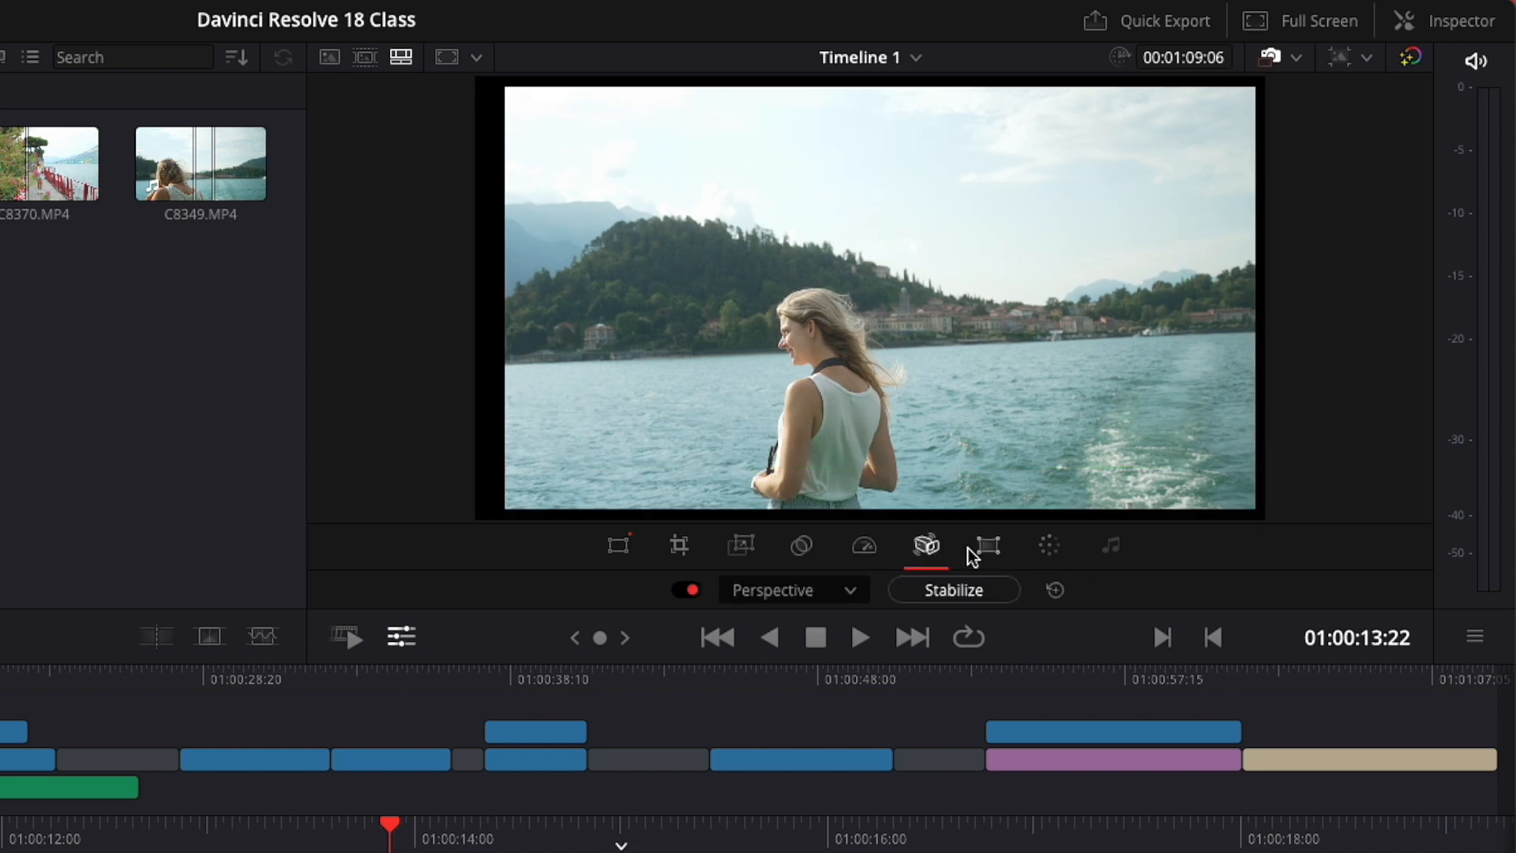
click(988, 547)
click(1050, 550)
click(618, 545)
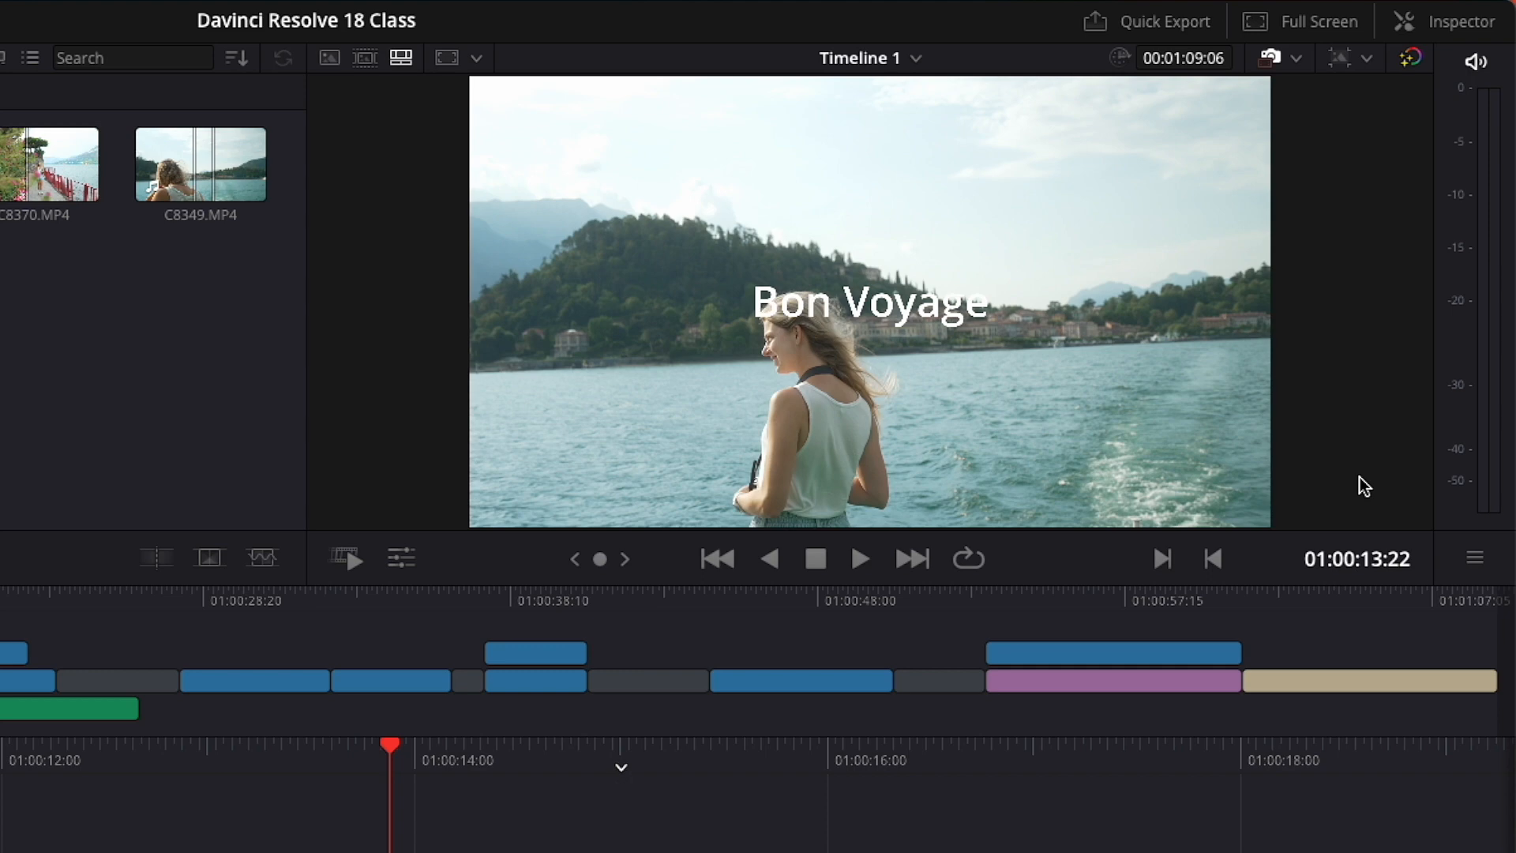
- Set Timeline 1 to Portrait 1080 x 1920 and reframe the lake clip with zoom 2.220, position X 103.0 and Y -270.0
click(1353, 62)
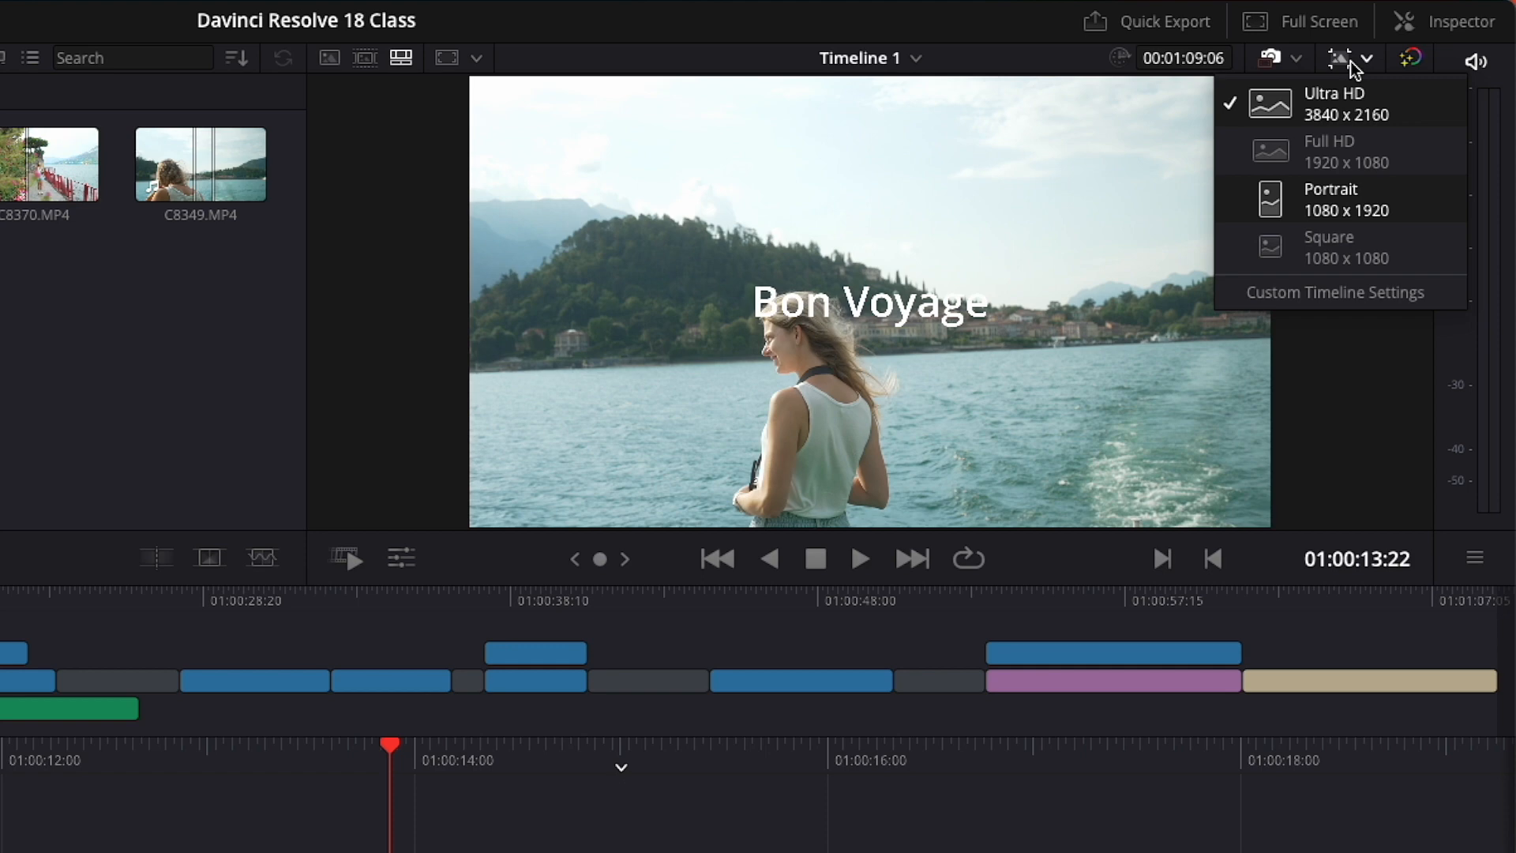
click(1332, 204)
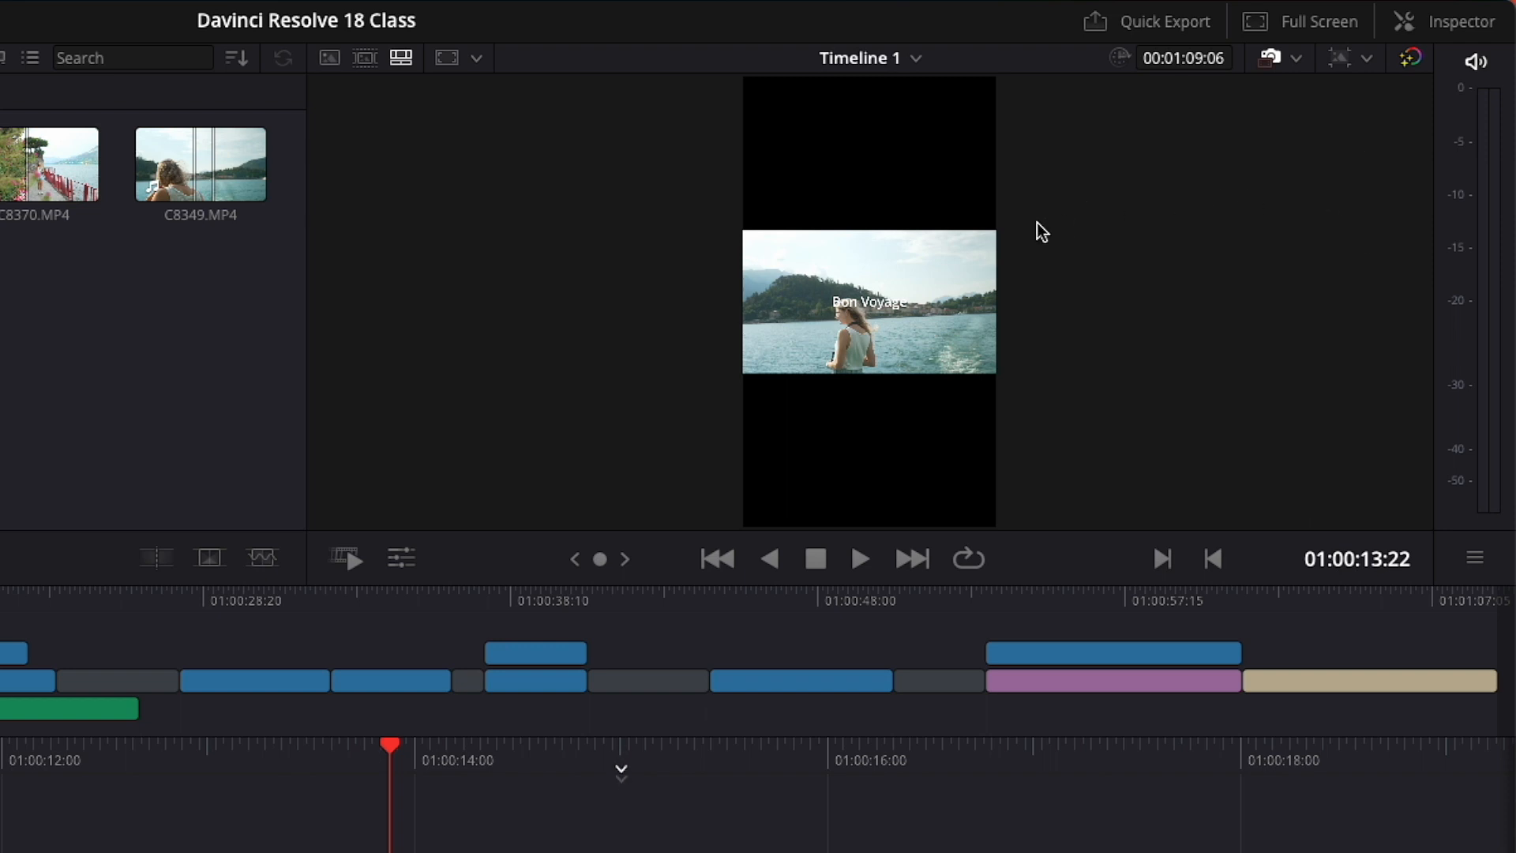
click(401, 558)
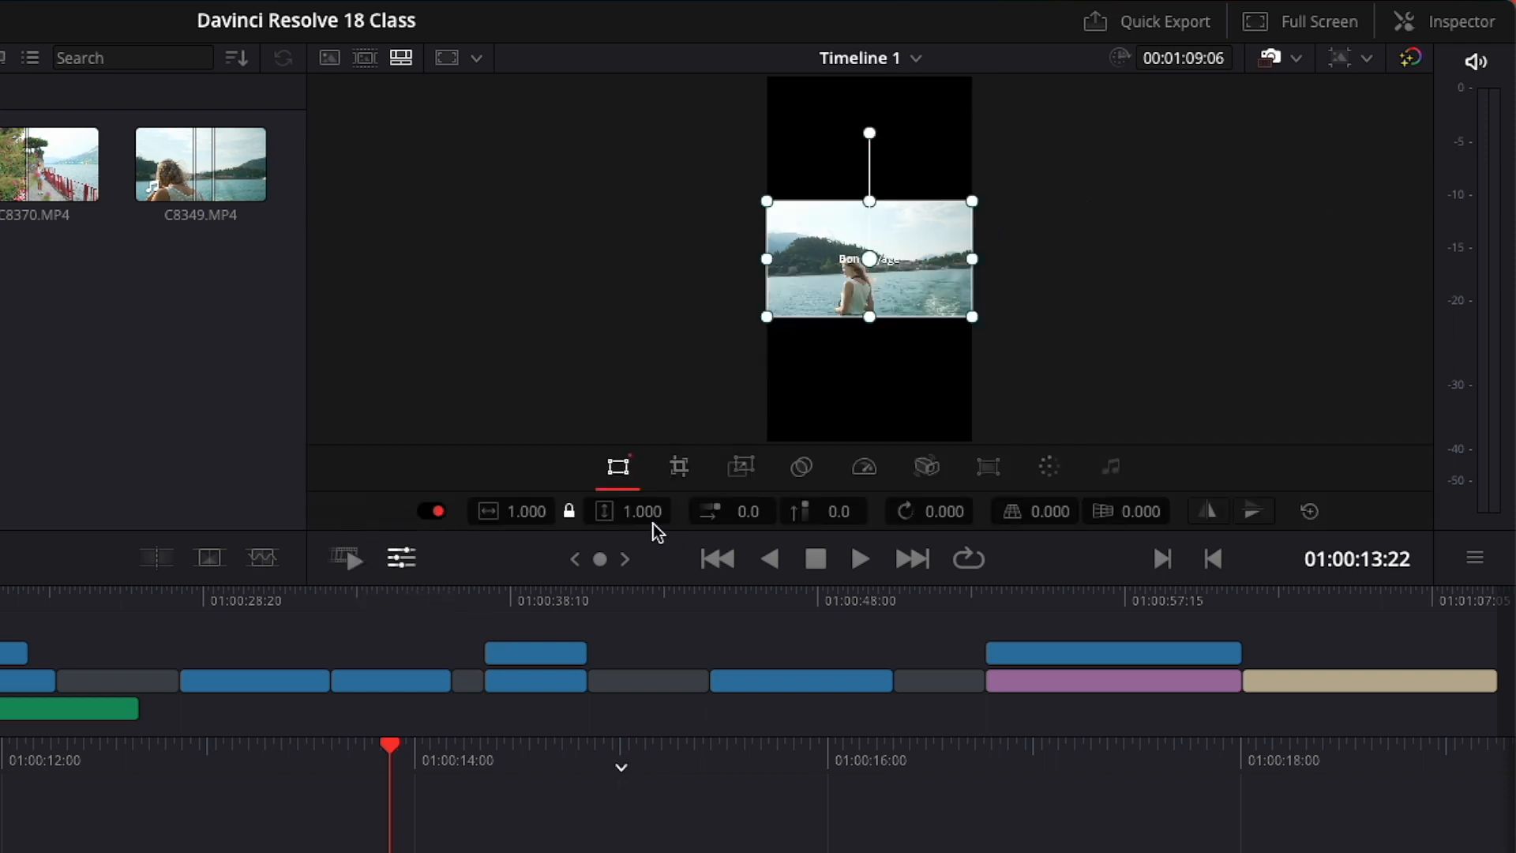
drag(648, 514, 787, 521)
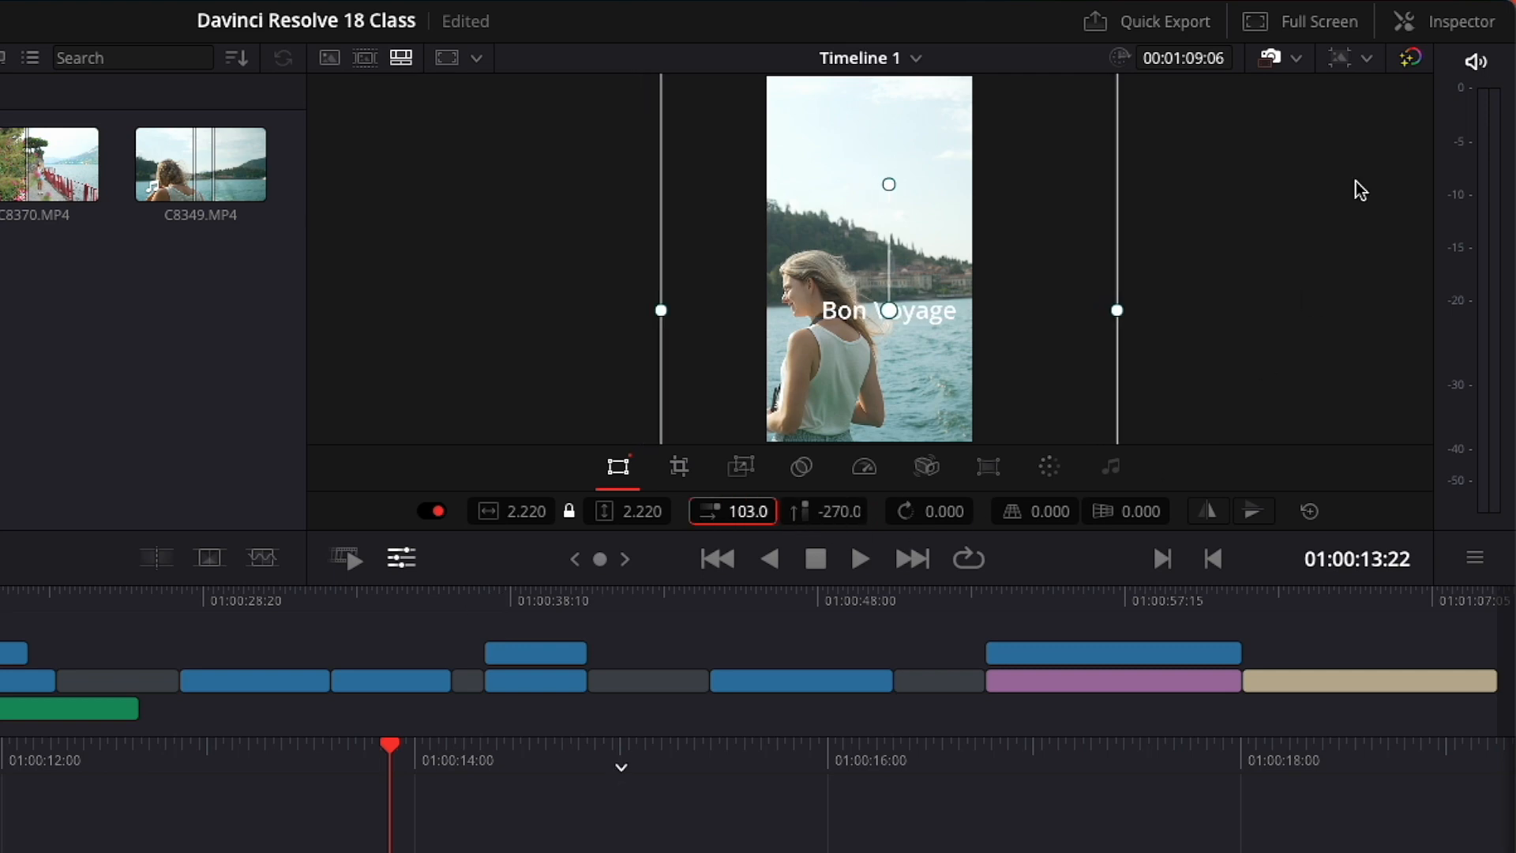
- Set the font of the Bon Voyage Text+ title to Poppins with the ExtraLight style in the Inspector
click(1409, 21)
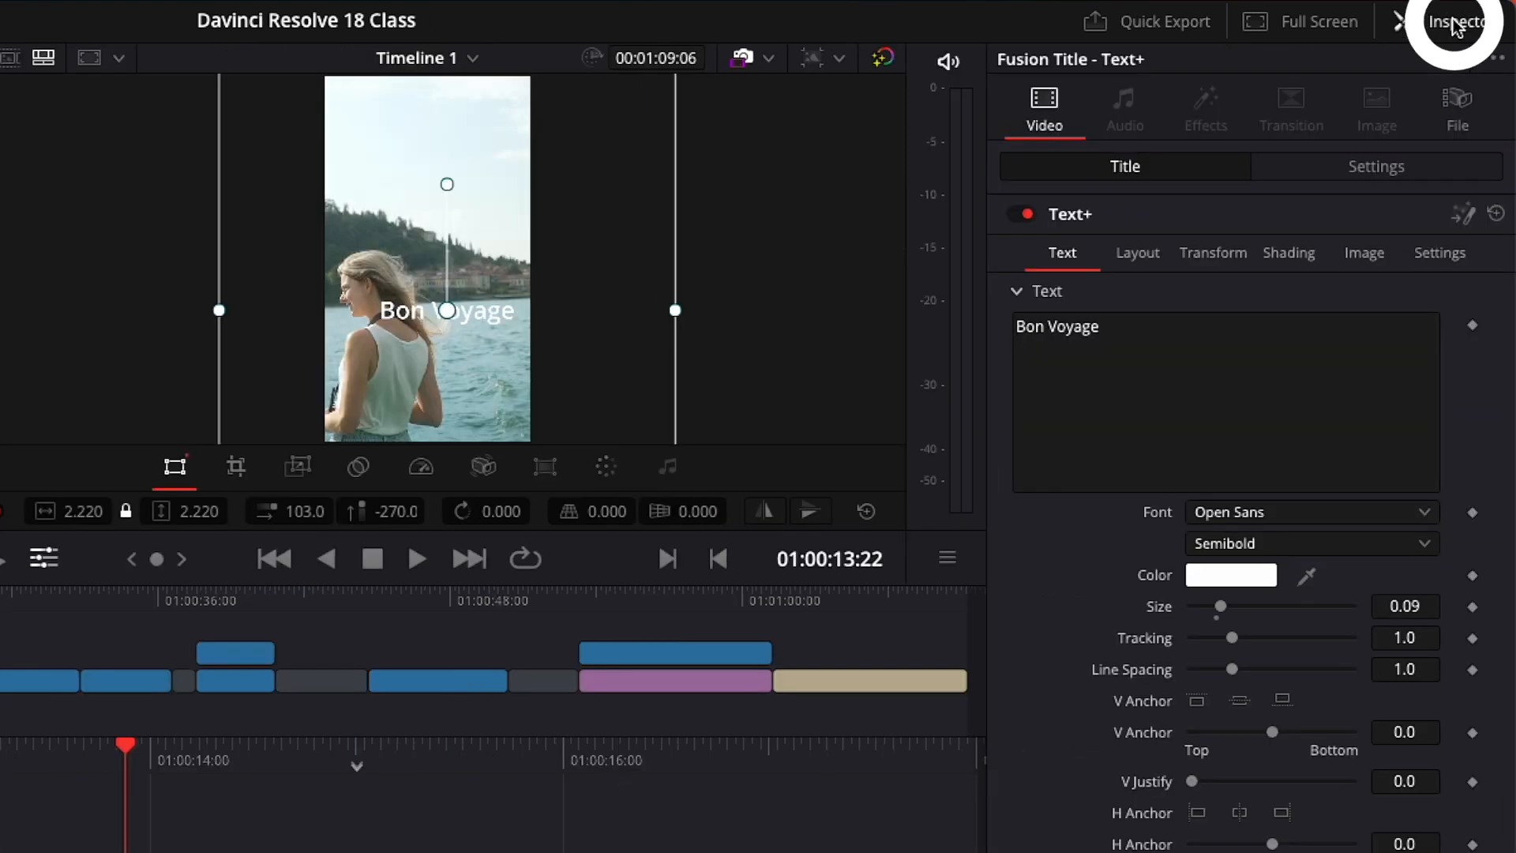
click(1342, 521)
scroll(1346, 568, down, 5)
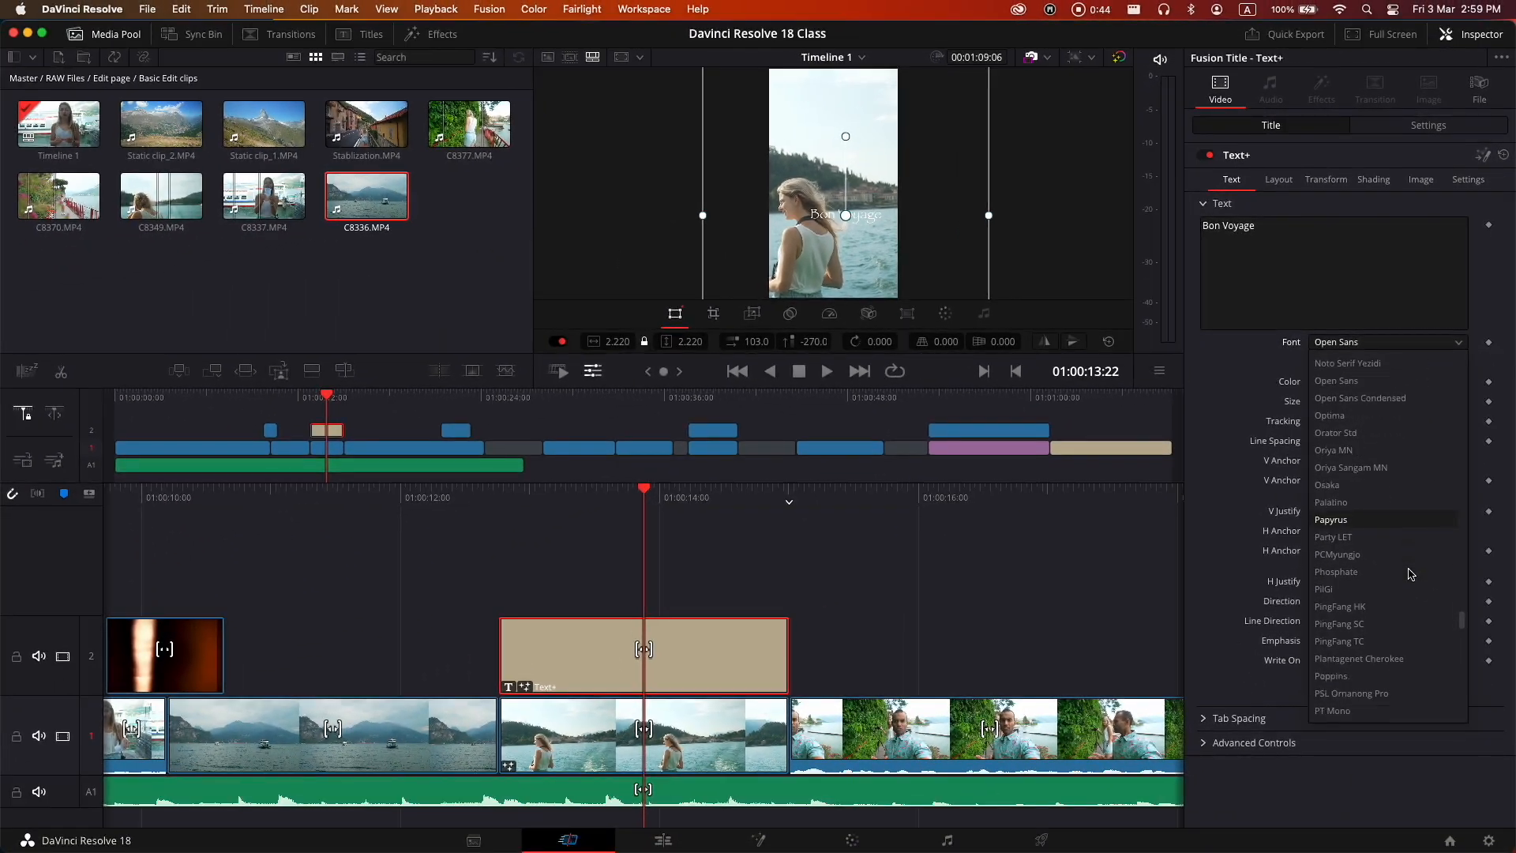
click(1331, 676)
click(1376, 363)
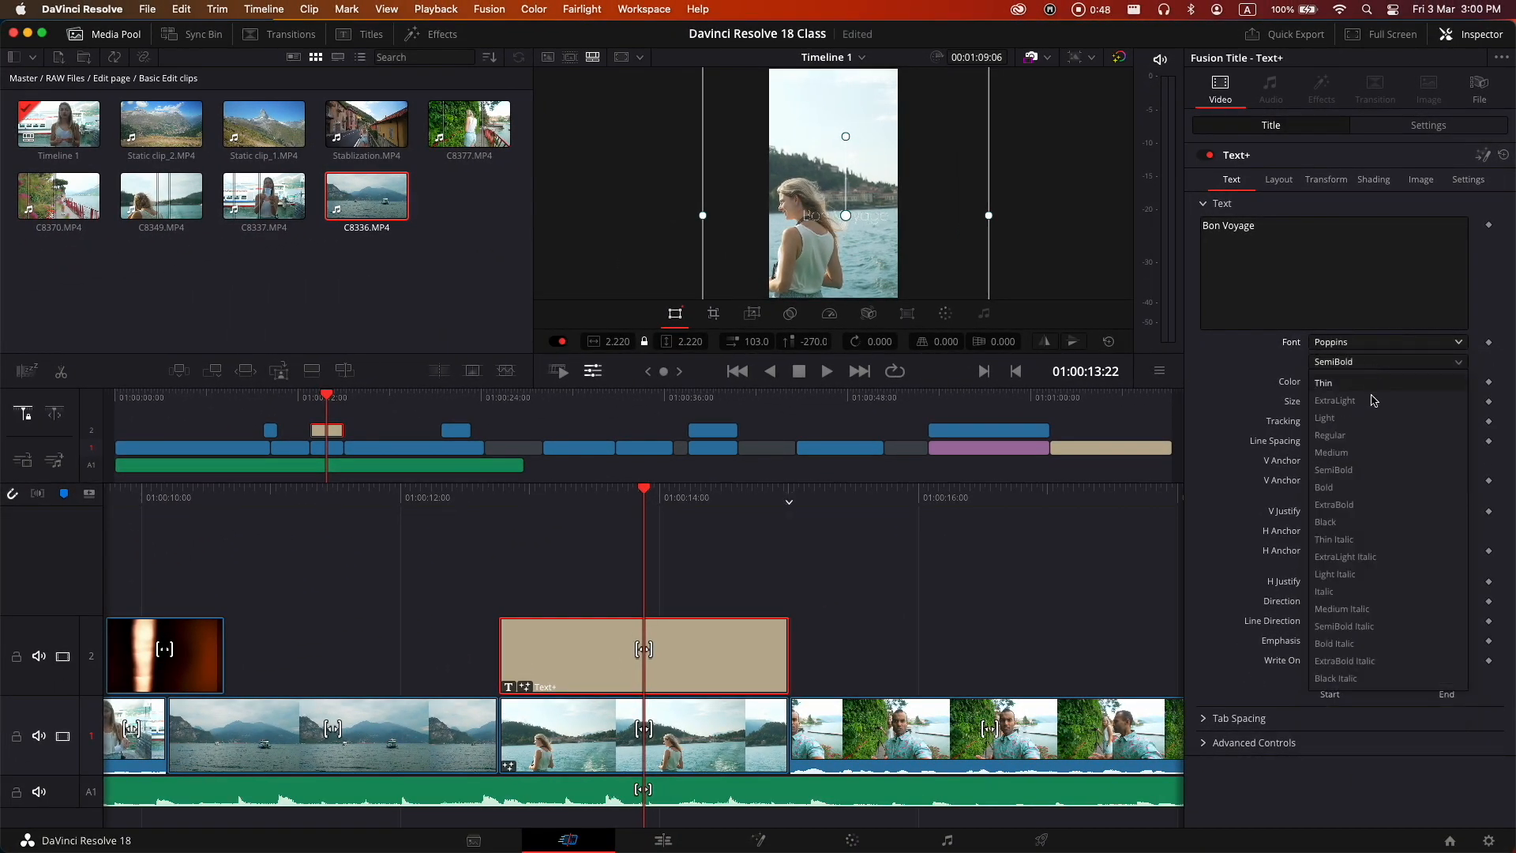
click(1374, 400)
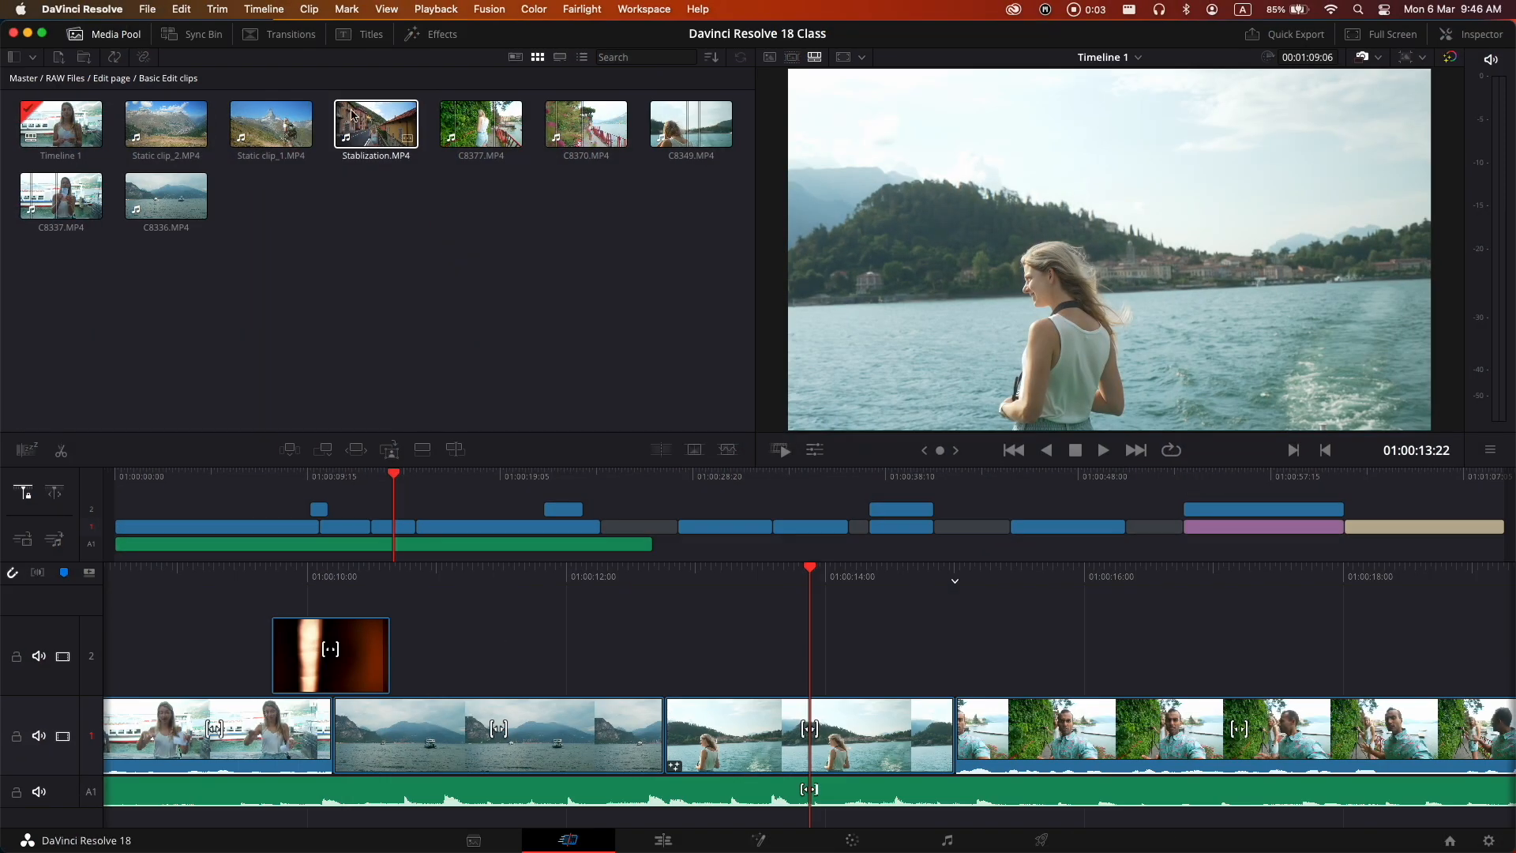
- Browse the transitions, titles and effects libraries of the Cut page, scrolling through the full list of Fusion titles
click(283, 33)
click(376, 36)
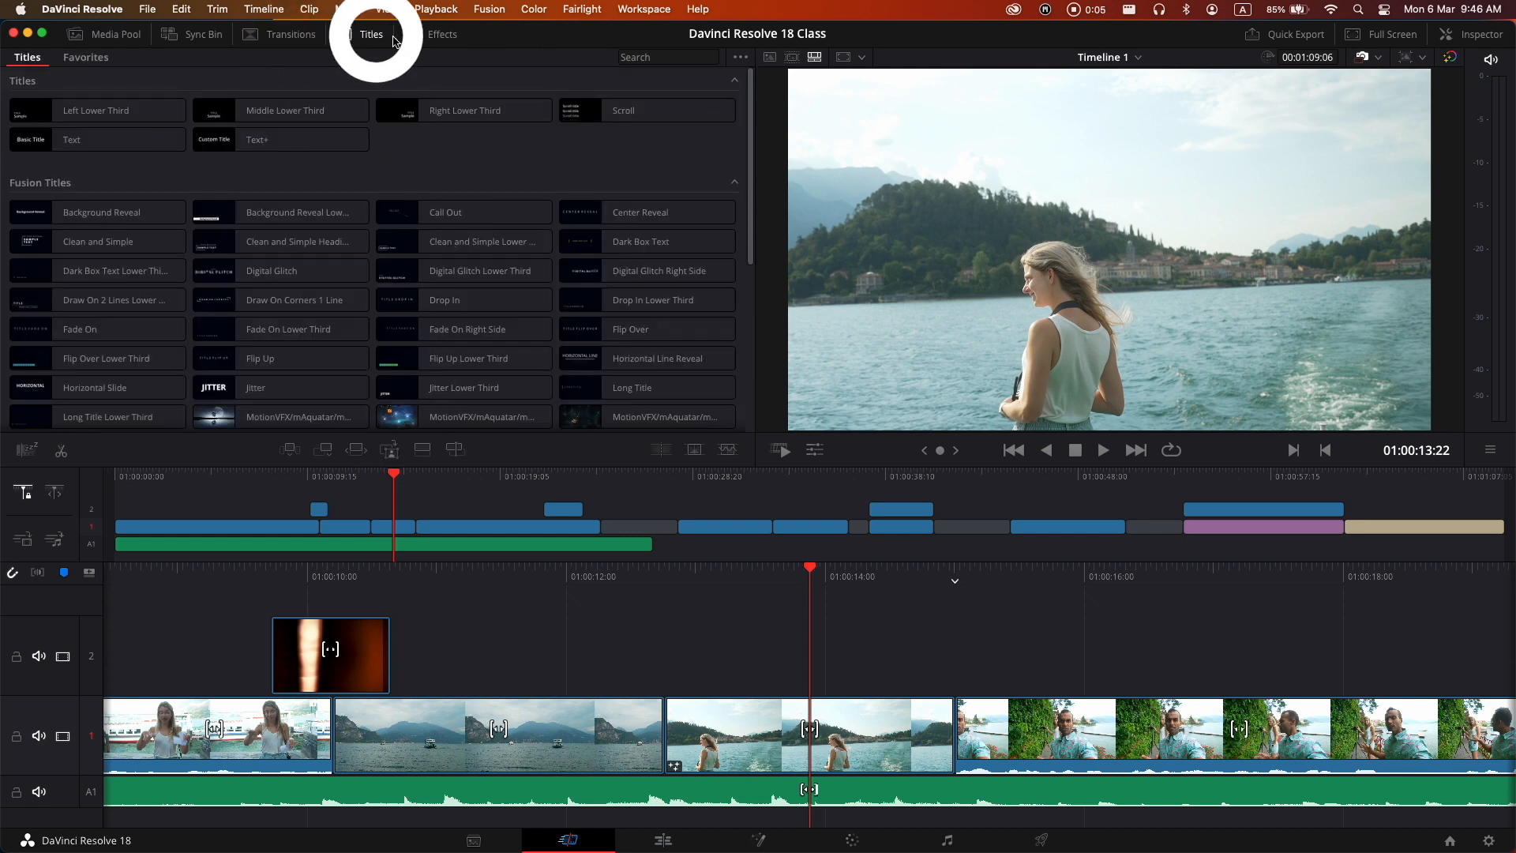
click(442, 35)
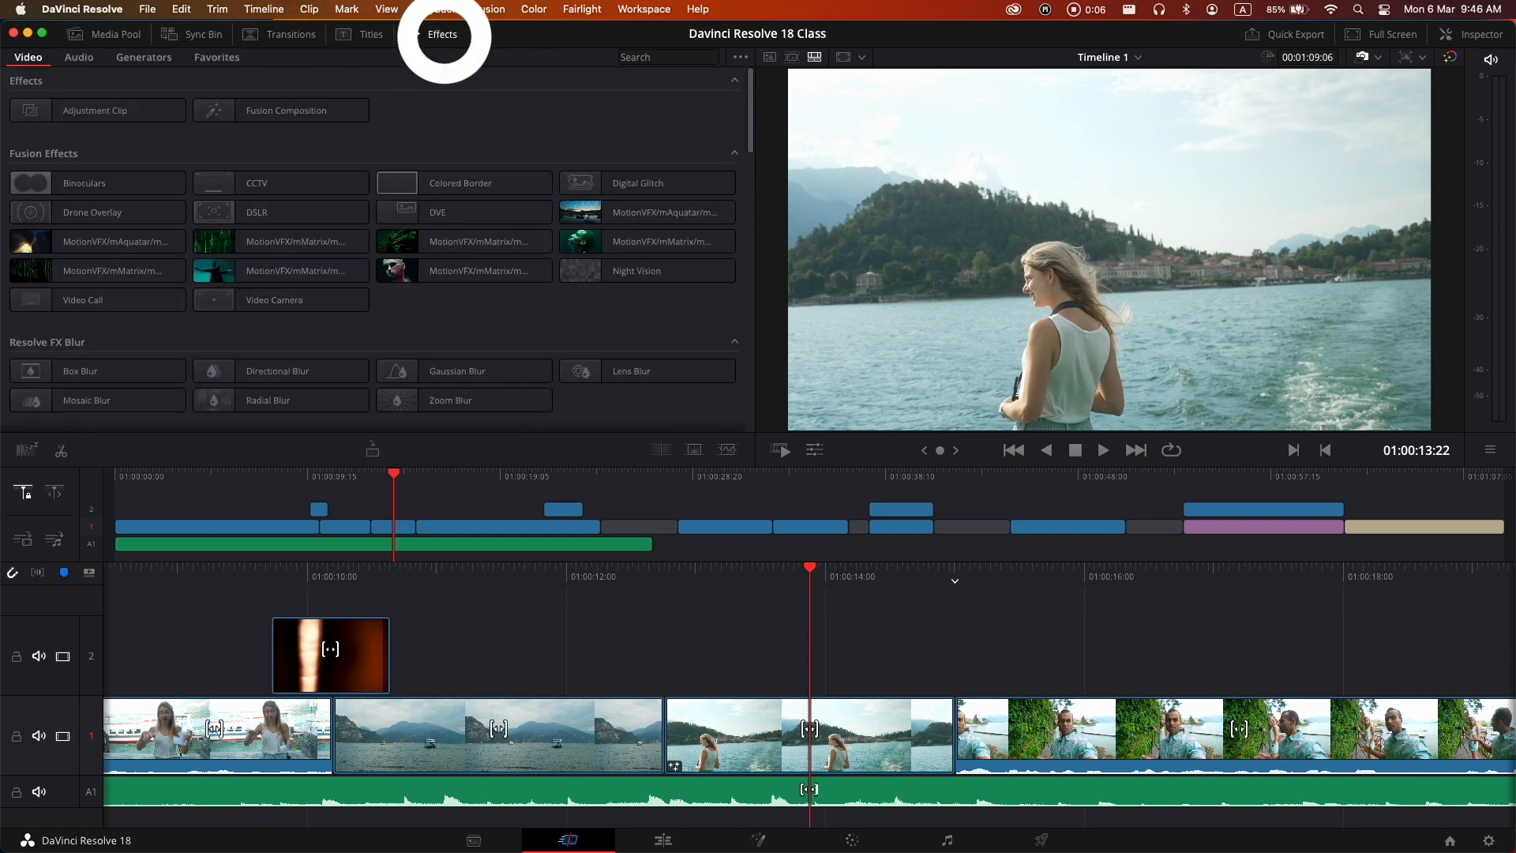
click(294, 37)
mouse_move(543, 119)
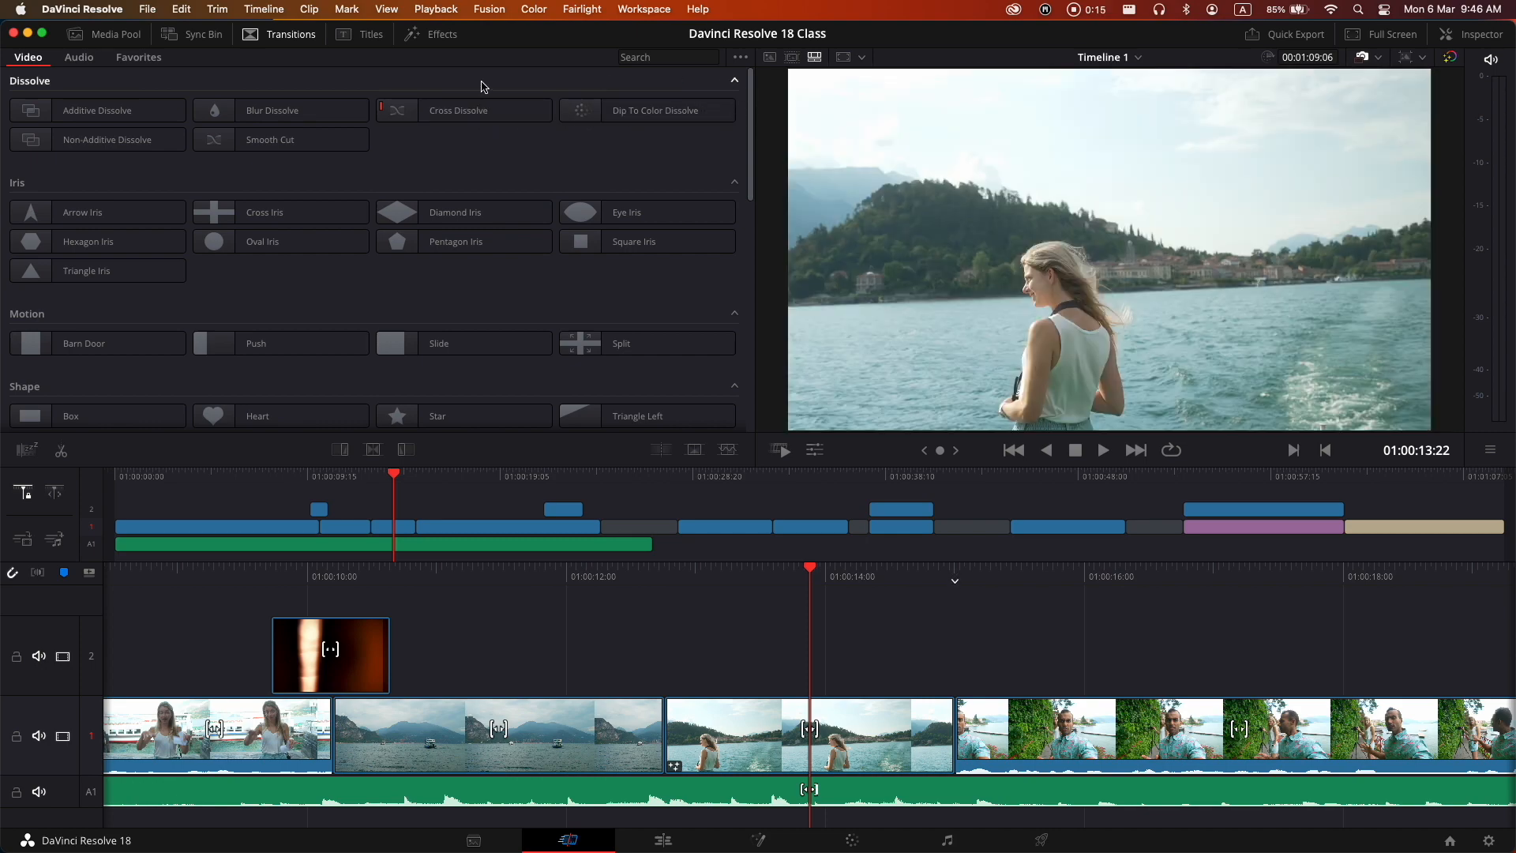
click(366, 34)
scroll(456, 266, down, 10)
mouse_move(456, 266)
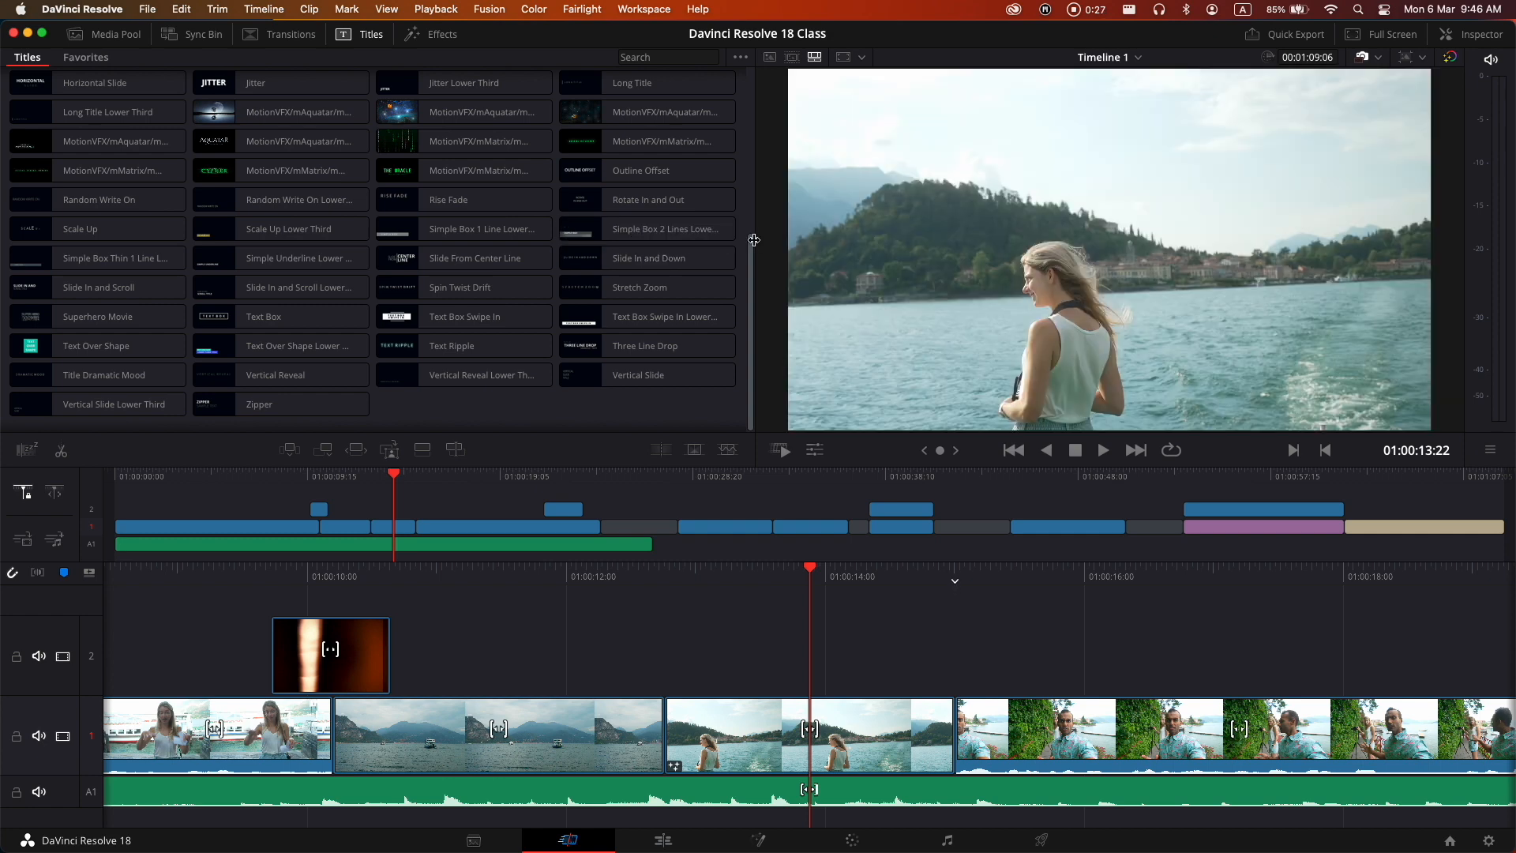
- Preview the Binoculars and Radial Blur effects on the current lake clip and browse the other Resolve FX categories
click(432, 34)
mouse_move(108, 195)
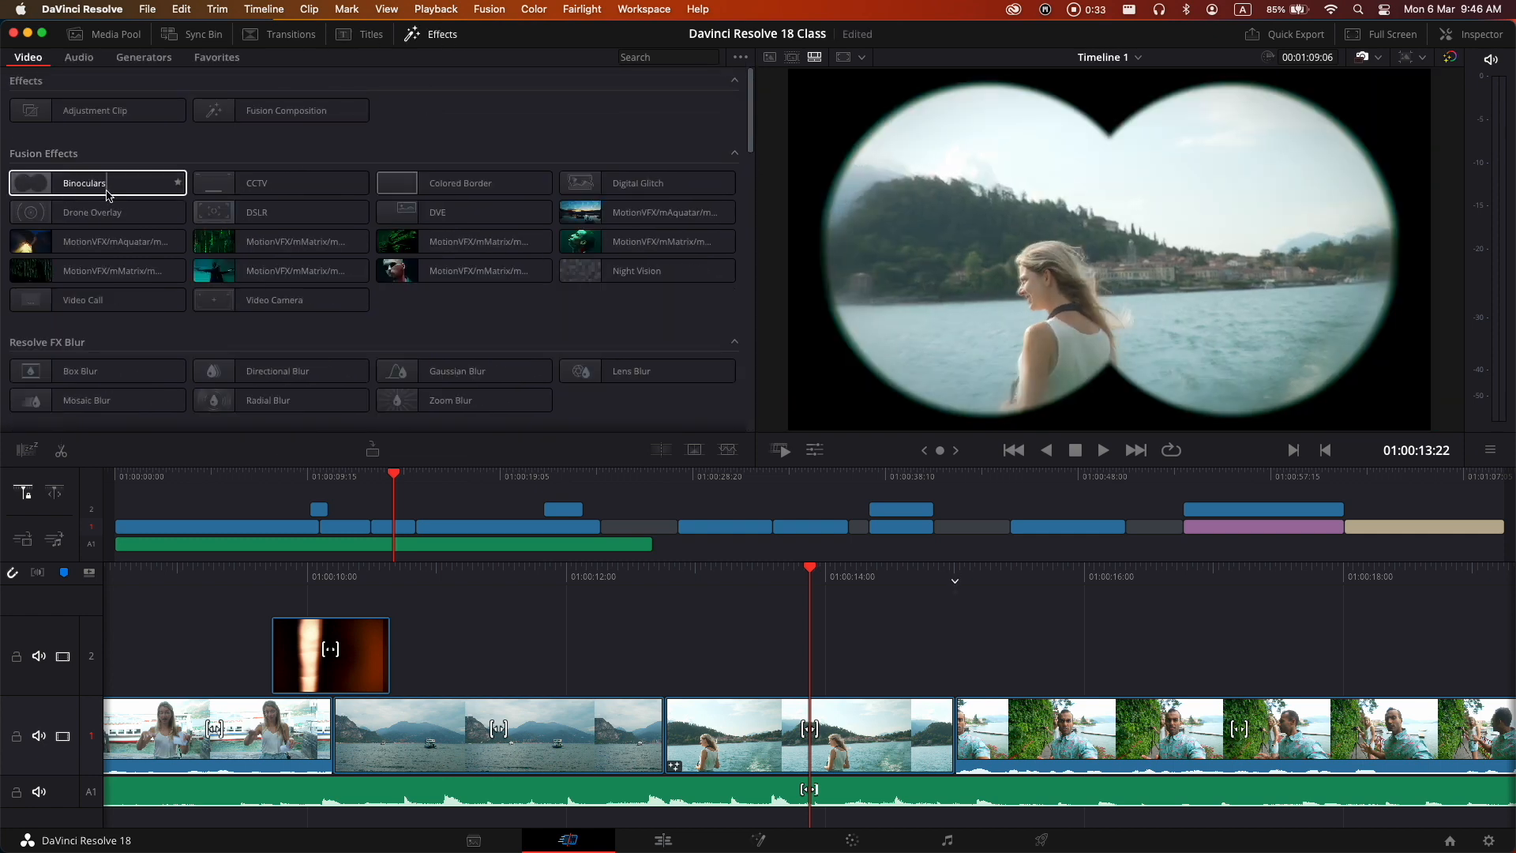
scroll(264, 247, down, 4)
mouse_move(320, 225)
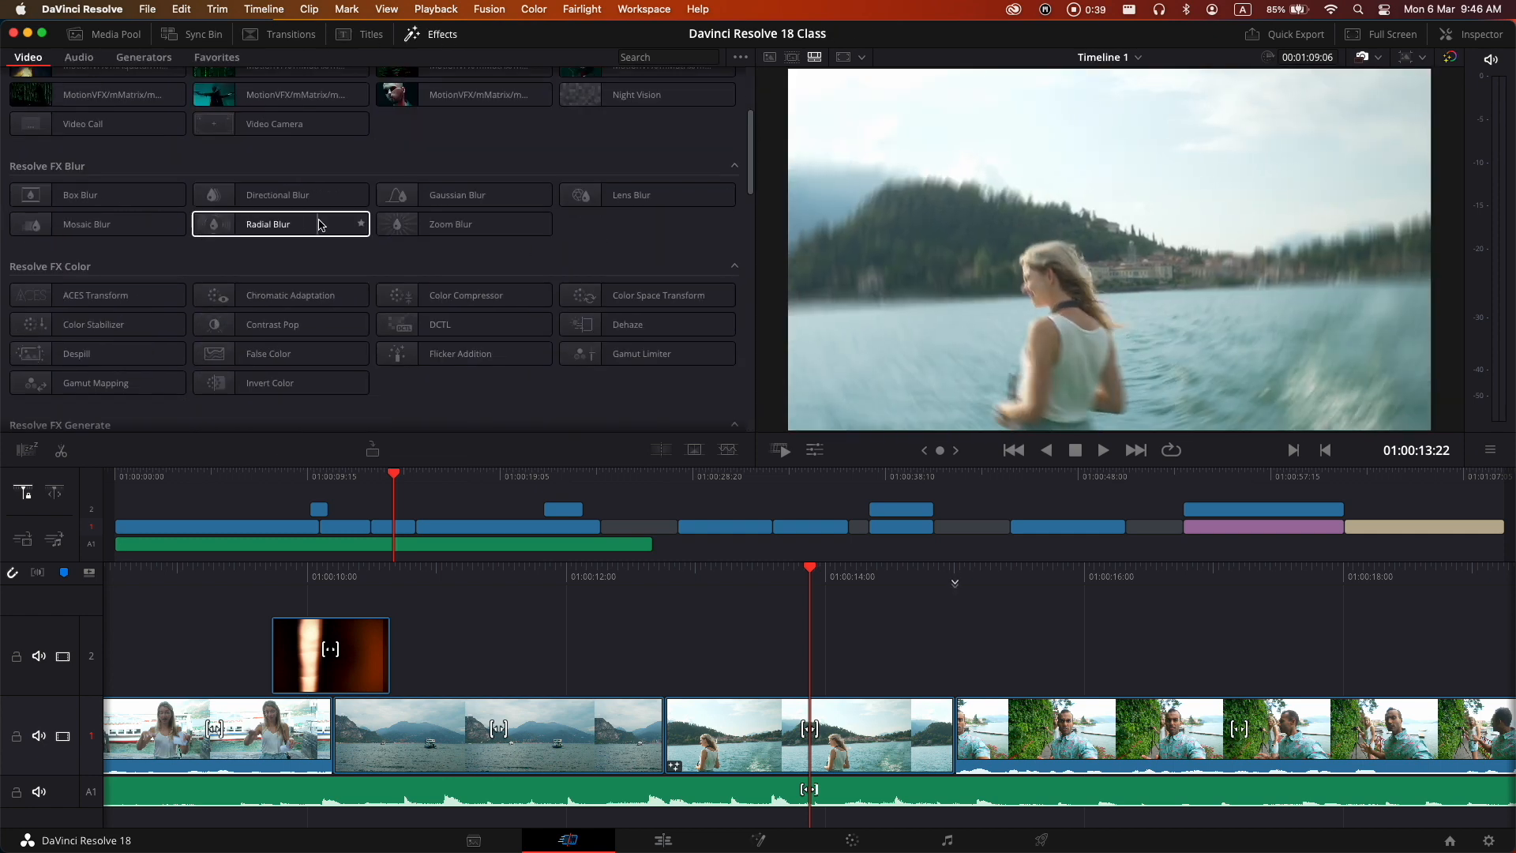
scroll(194, 362, down, 6)
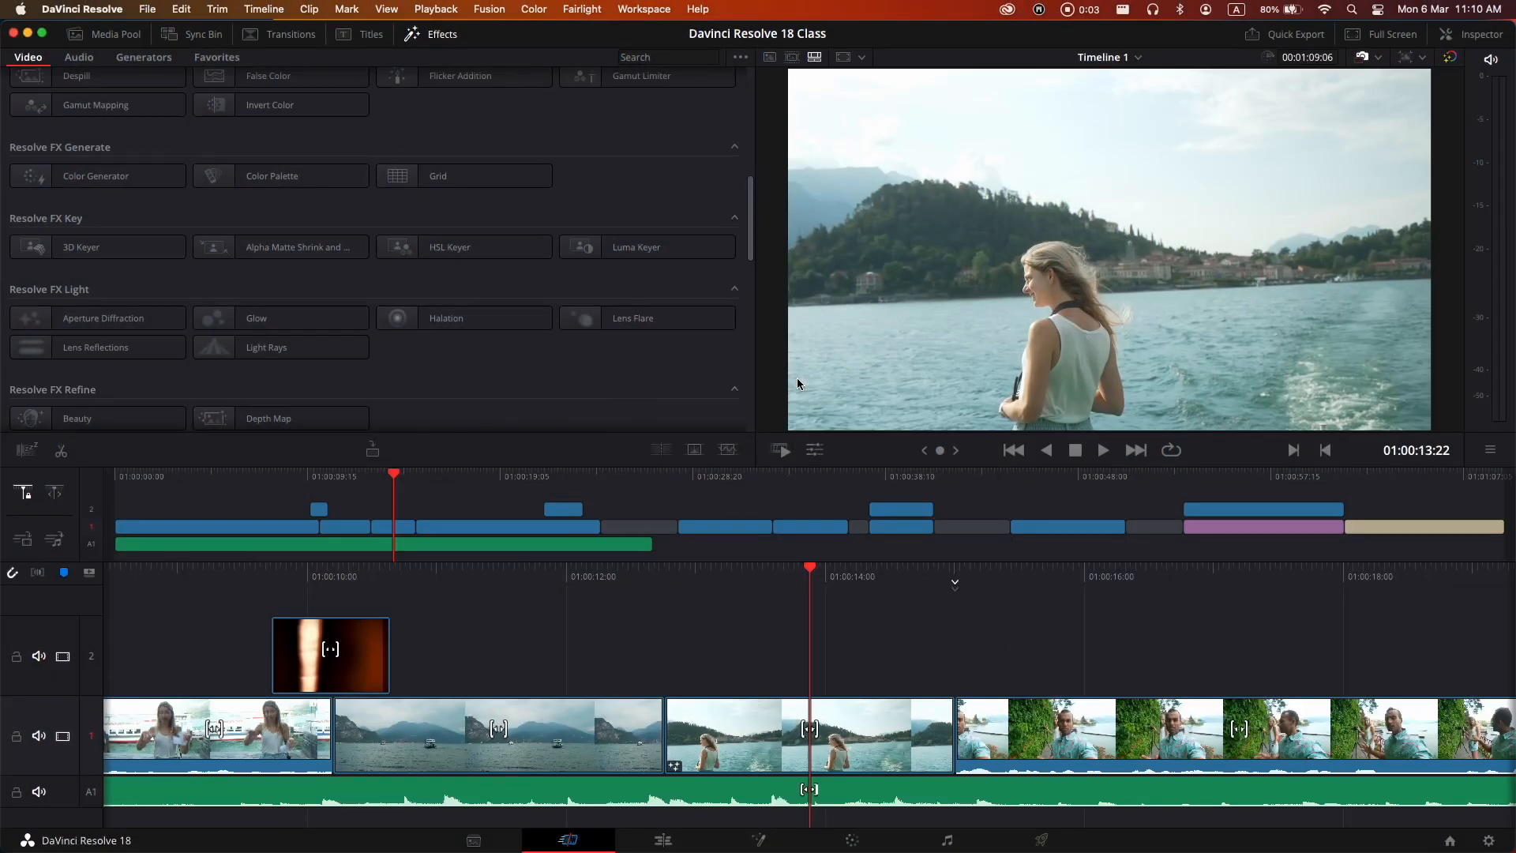
click(1308, 41)
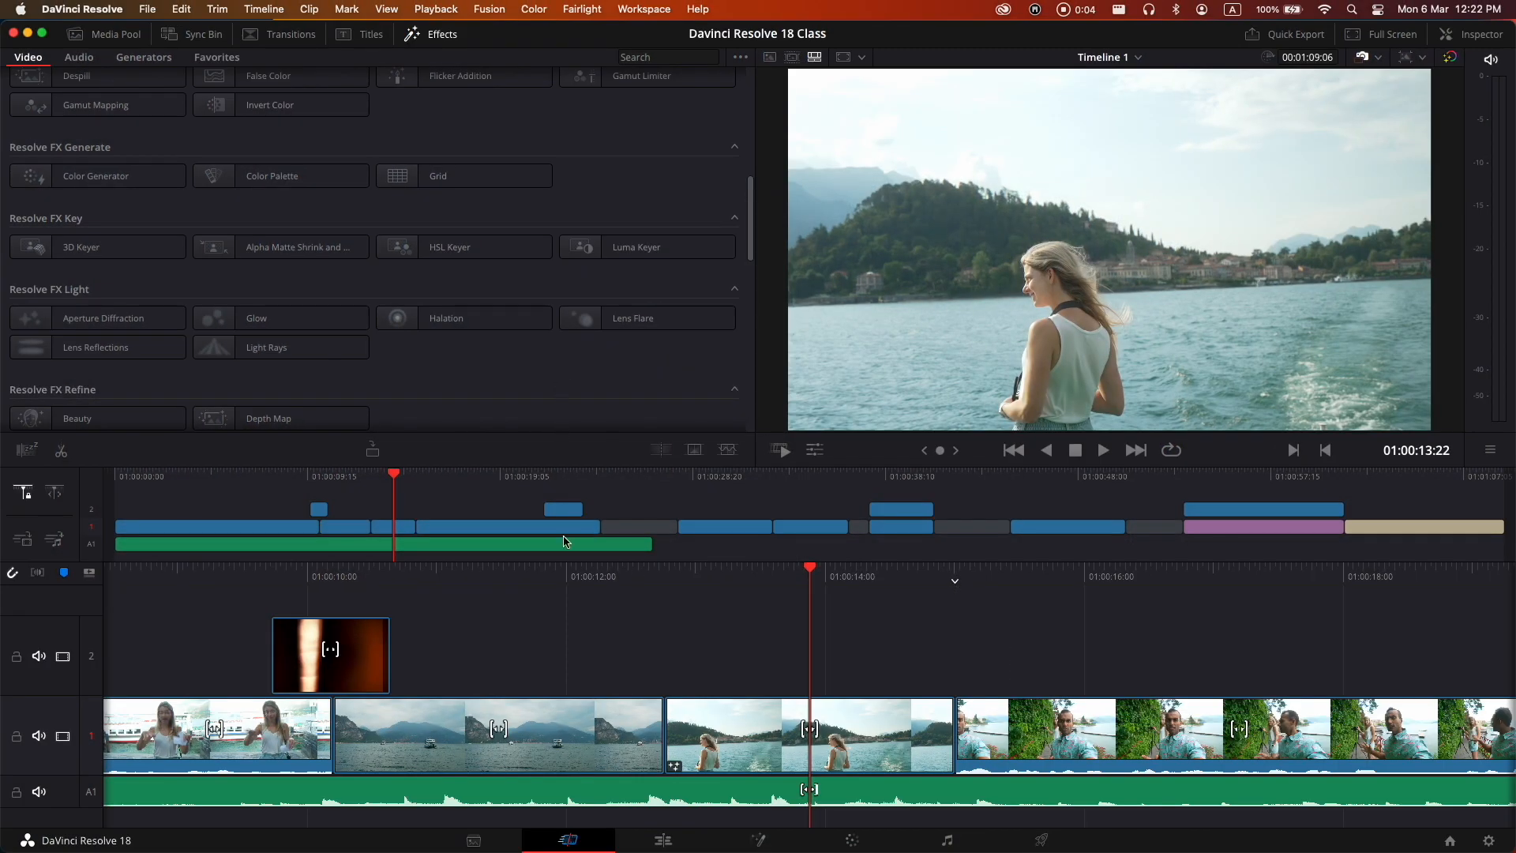
- Switch to the Edit page and show its media pool, the Titles category of its effects library, and the audio mixer
click(662, 839)
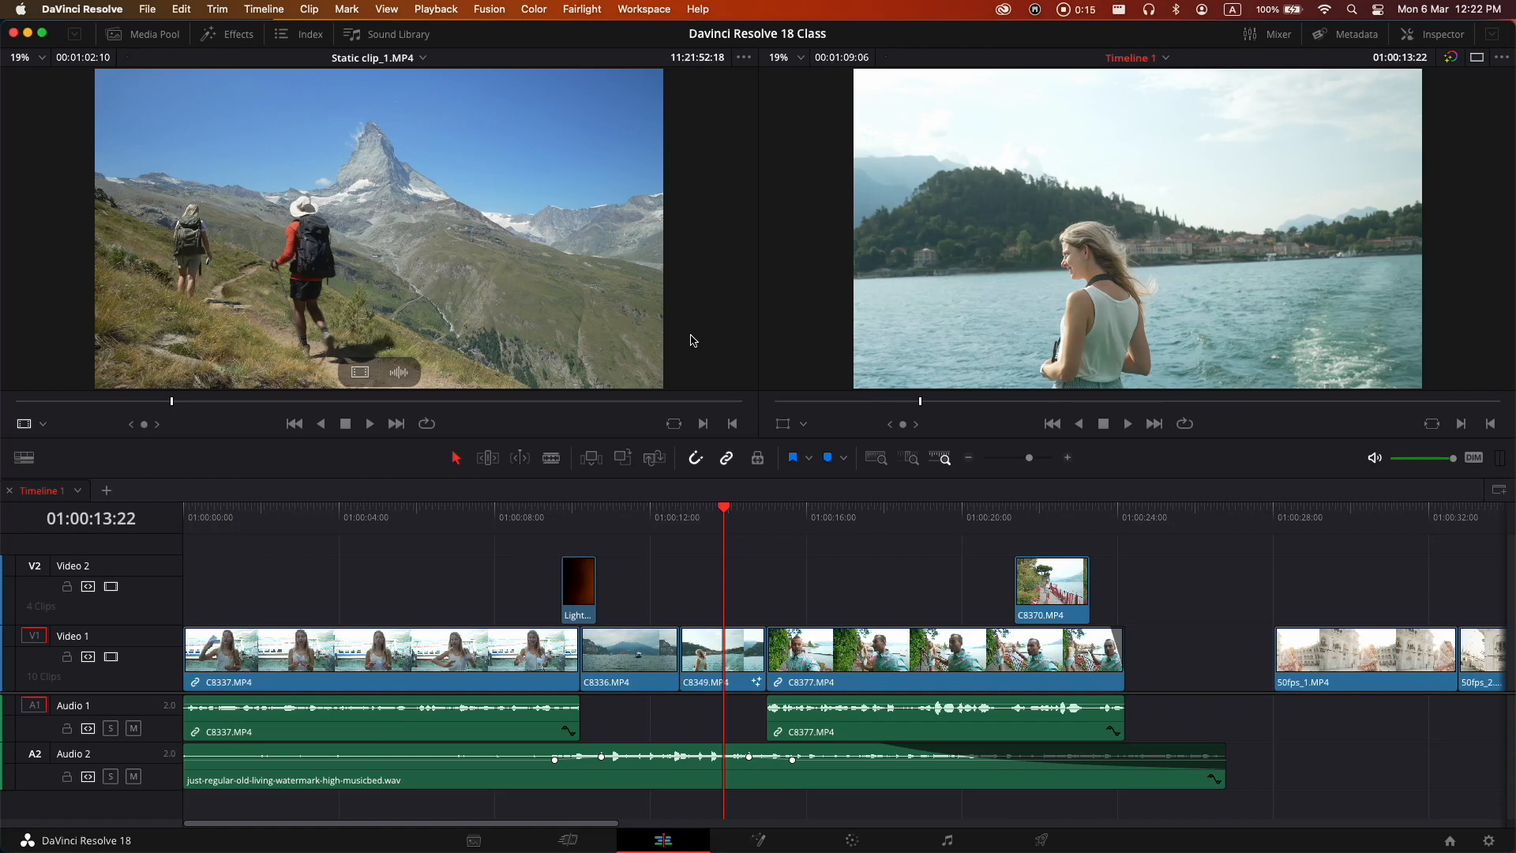
click(155, 35)
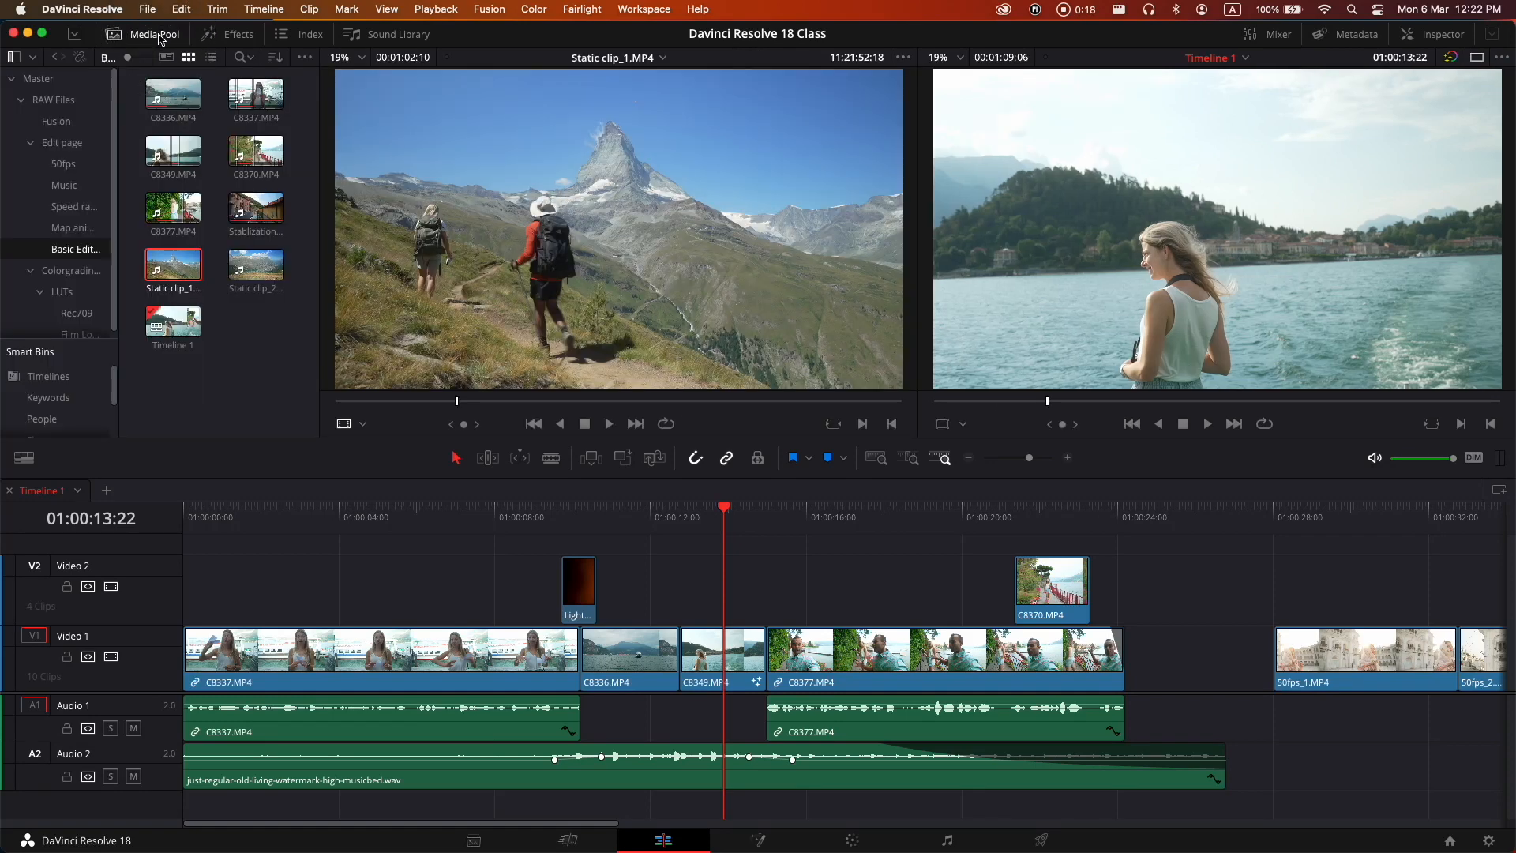
click(211, 38)
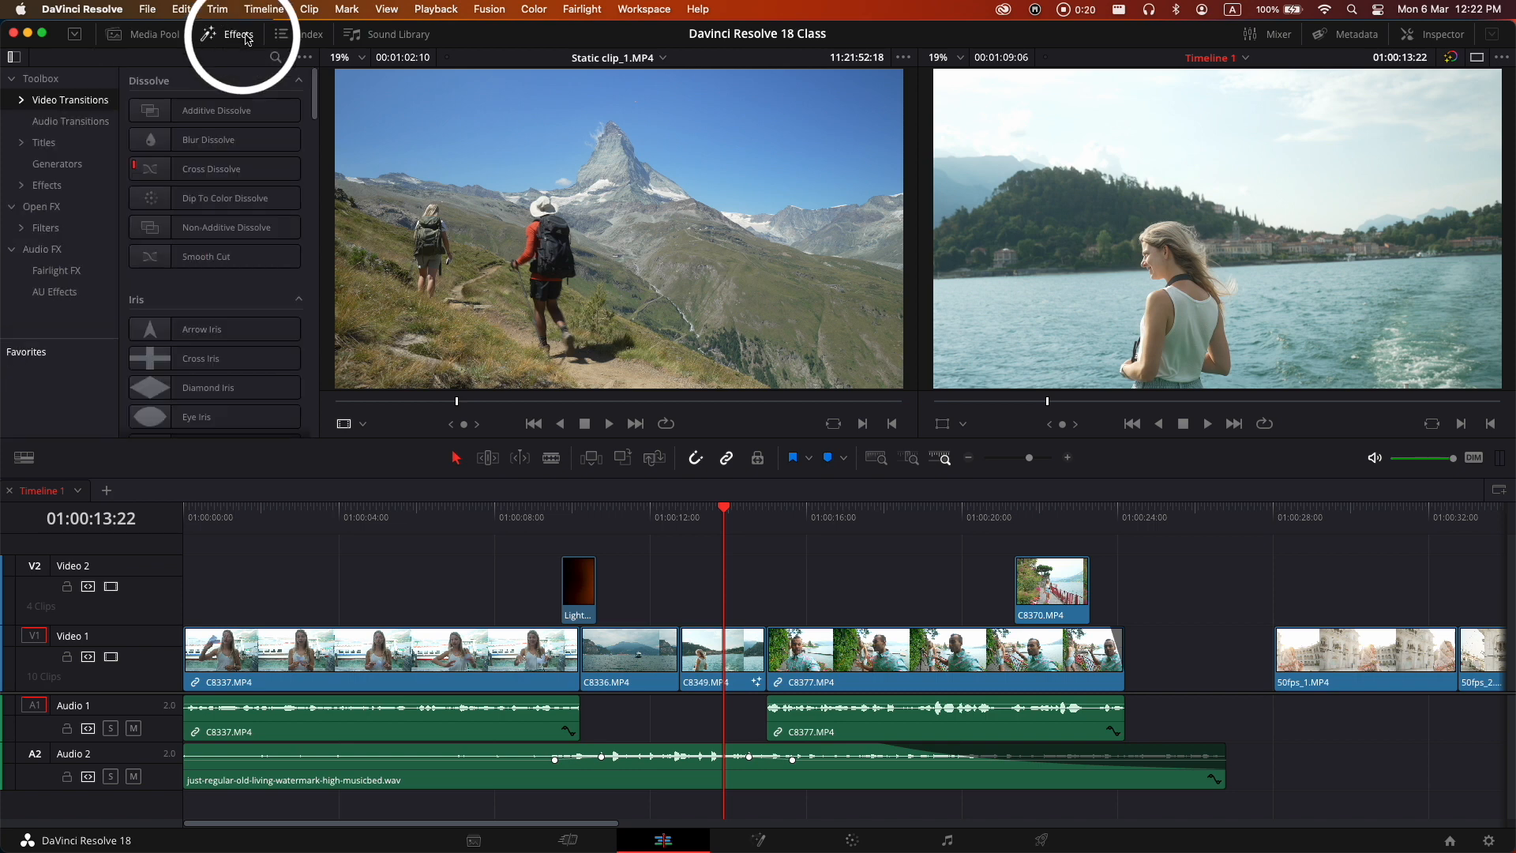
click(43, 142)
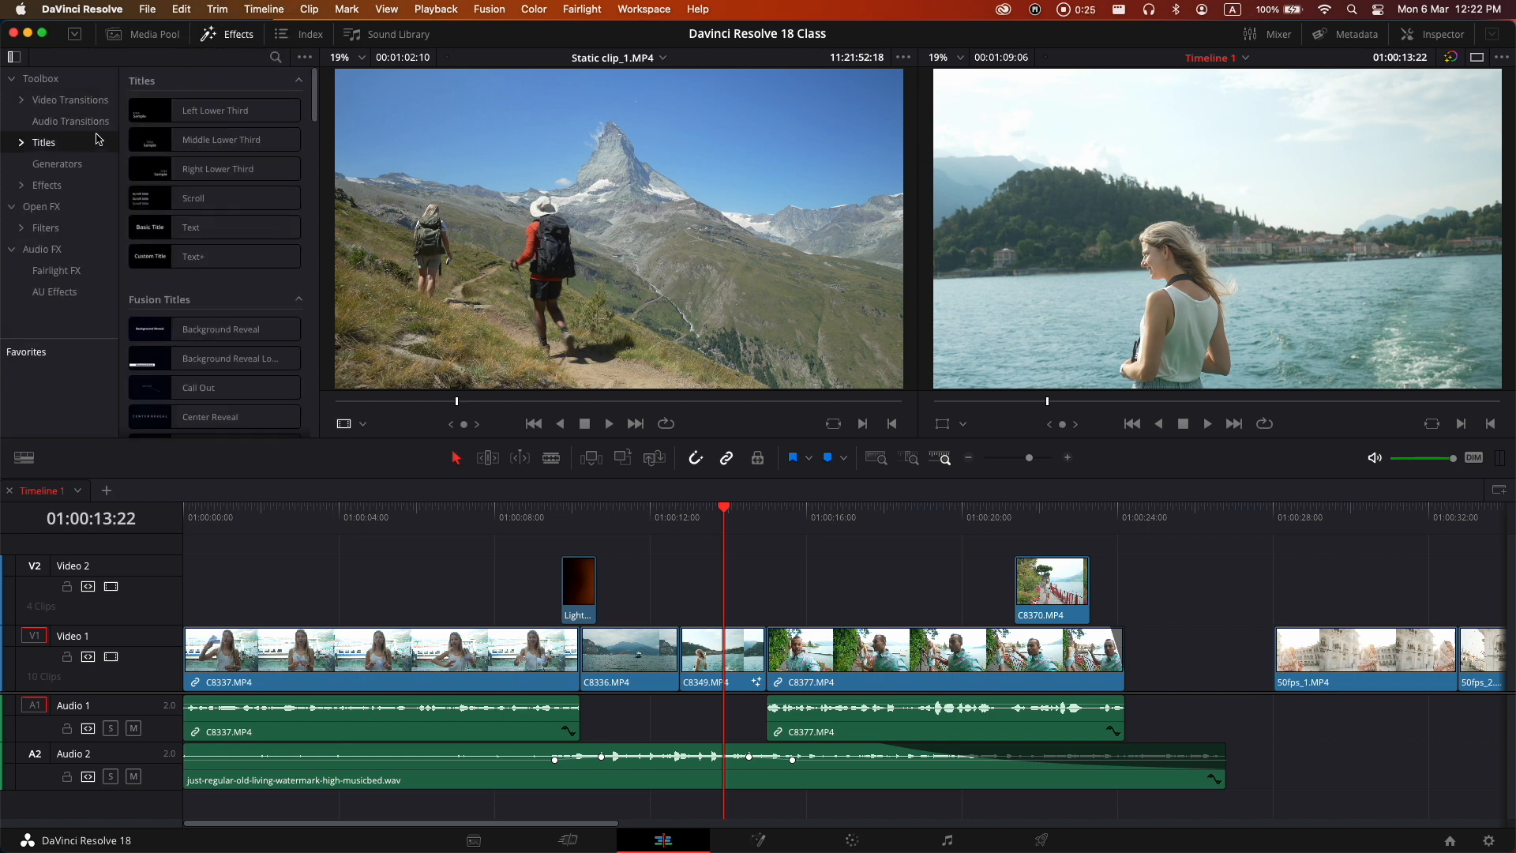
click(1269, 39)
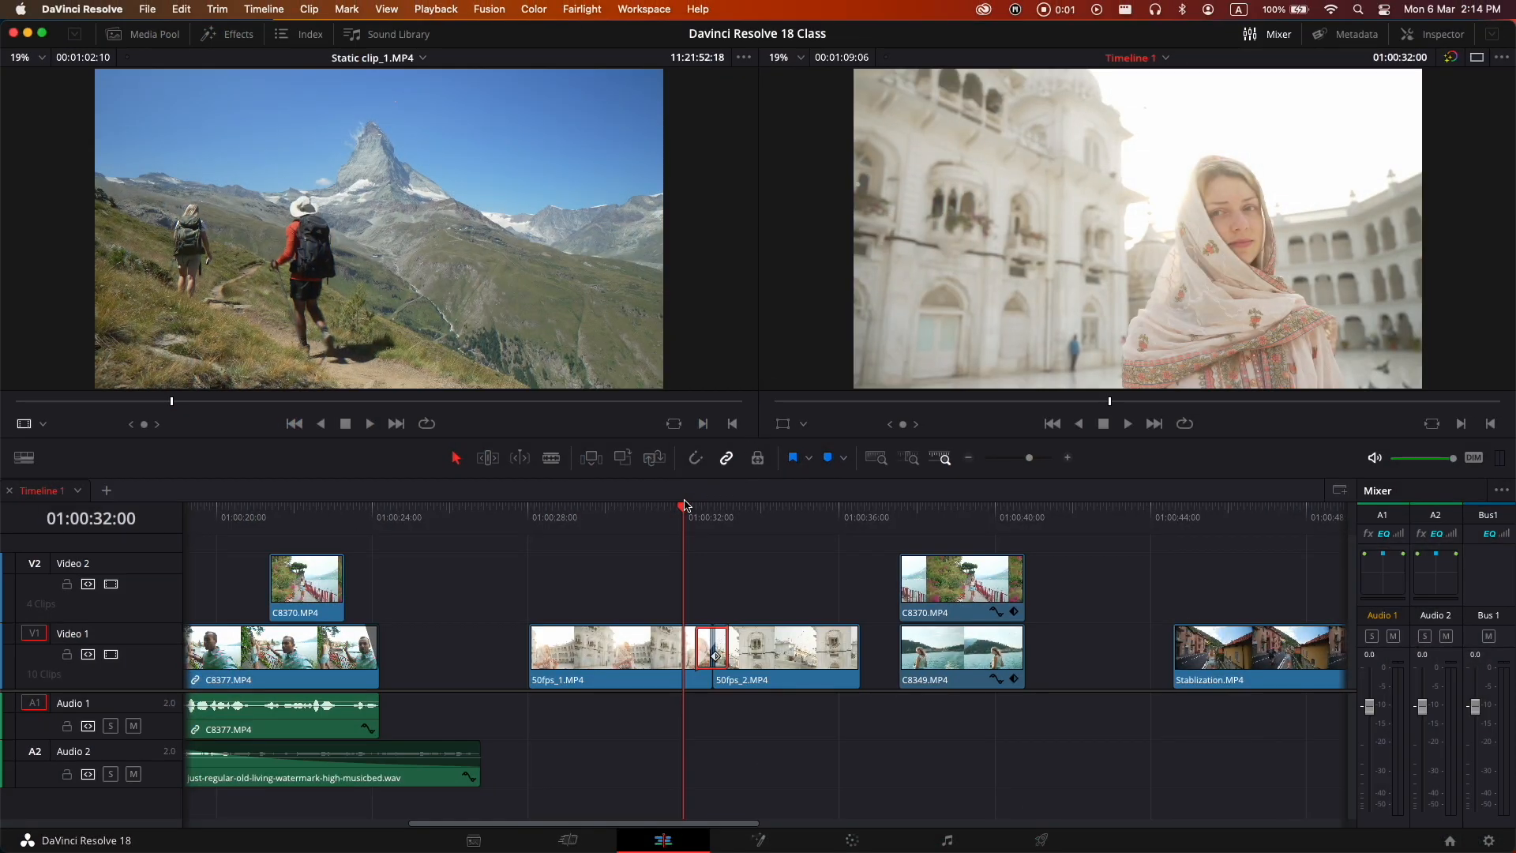
- In the Inspector, turn off Feather for the Oval Iris transition between 50fps_1 and 50fps_2 and reduce its Border to about 29.31
mouse_move(683, 512)
mouse_down()
mouse_move(733, 515)
mouse_move(698, 511)
mouse_move(713, 513)
mouse_up()
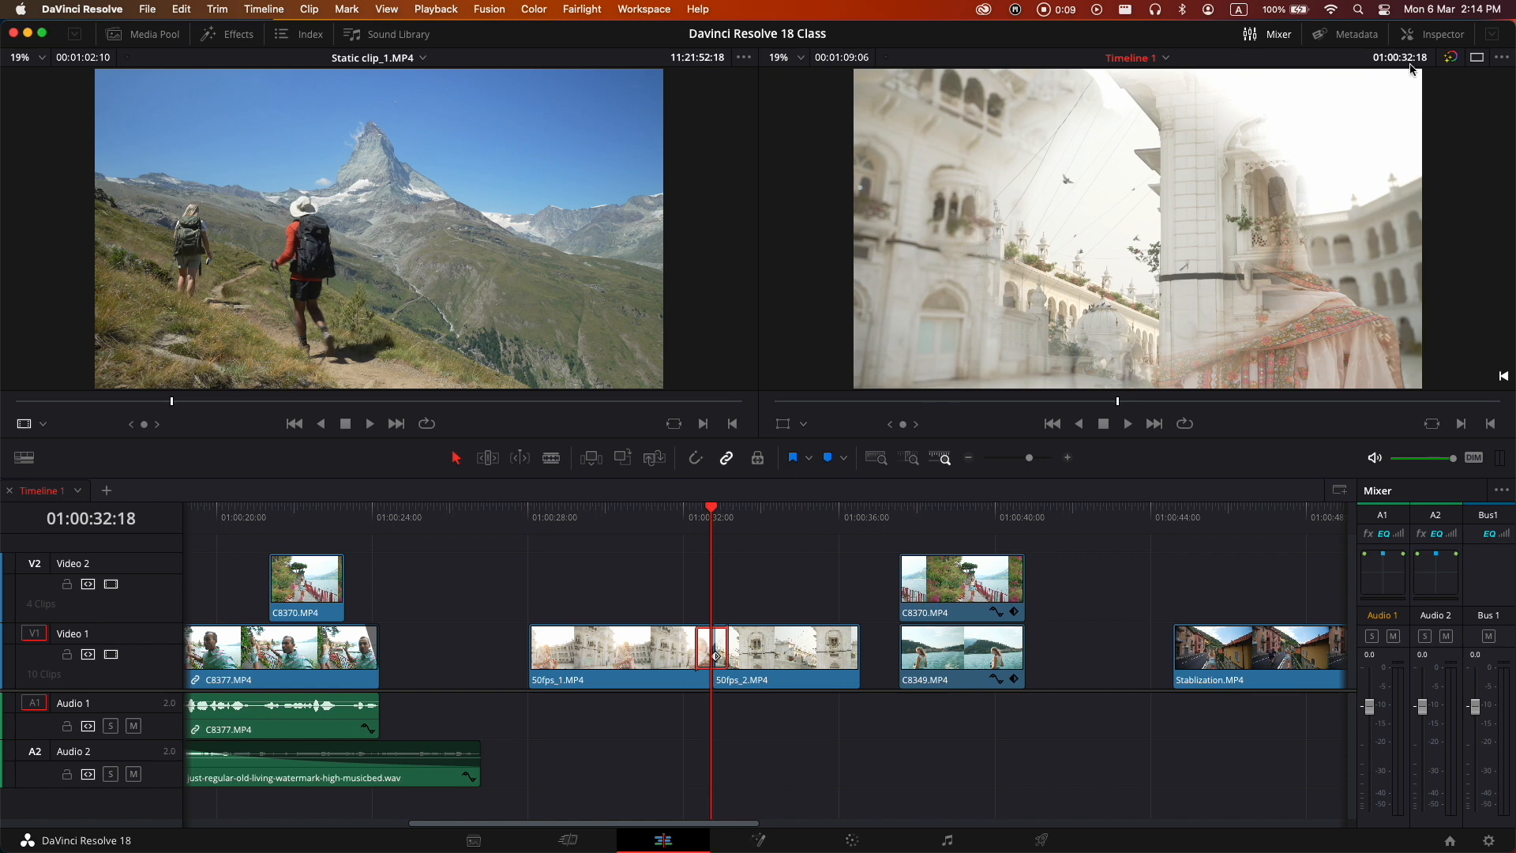
click(1434, 37)
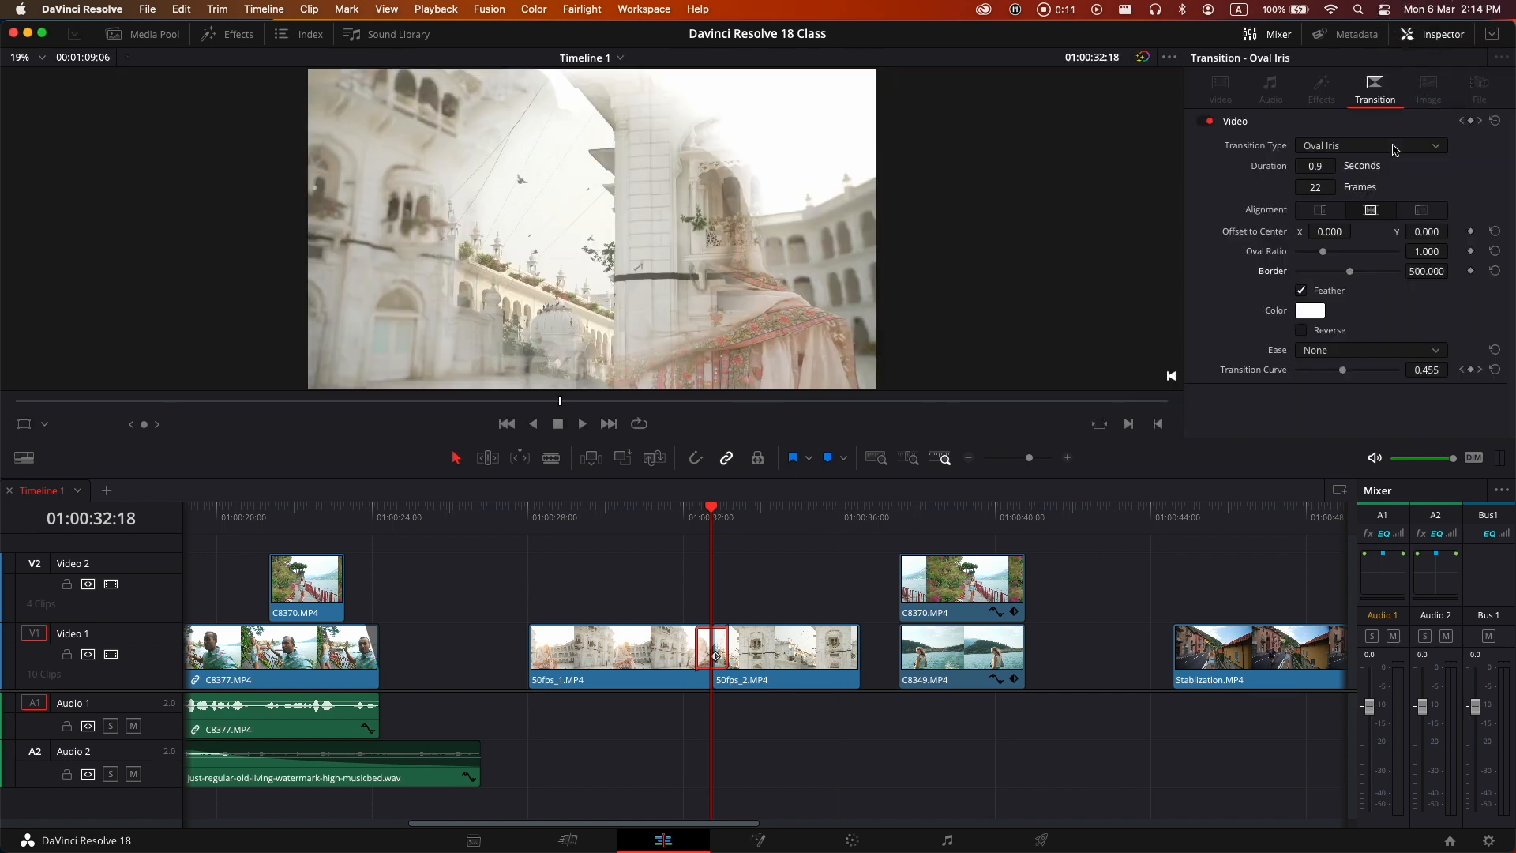
click(1301, 291)
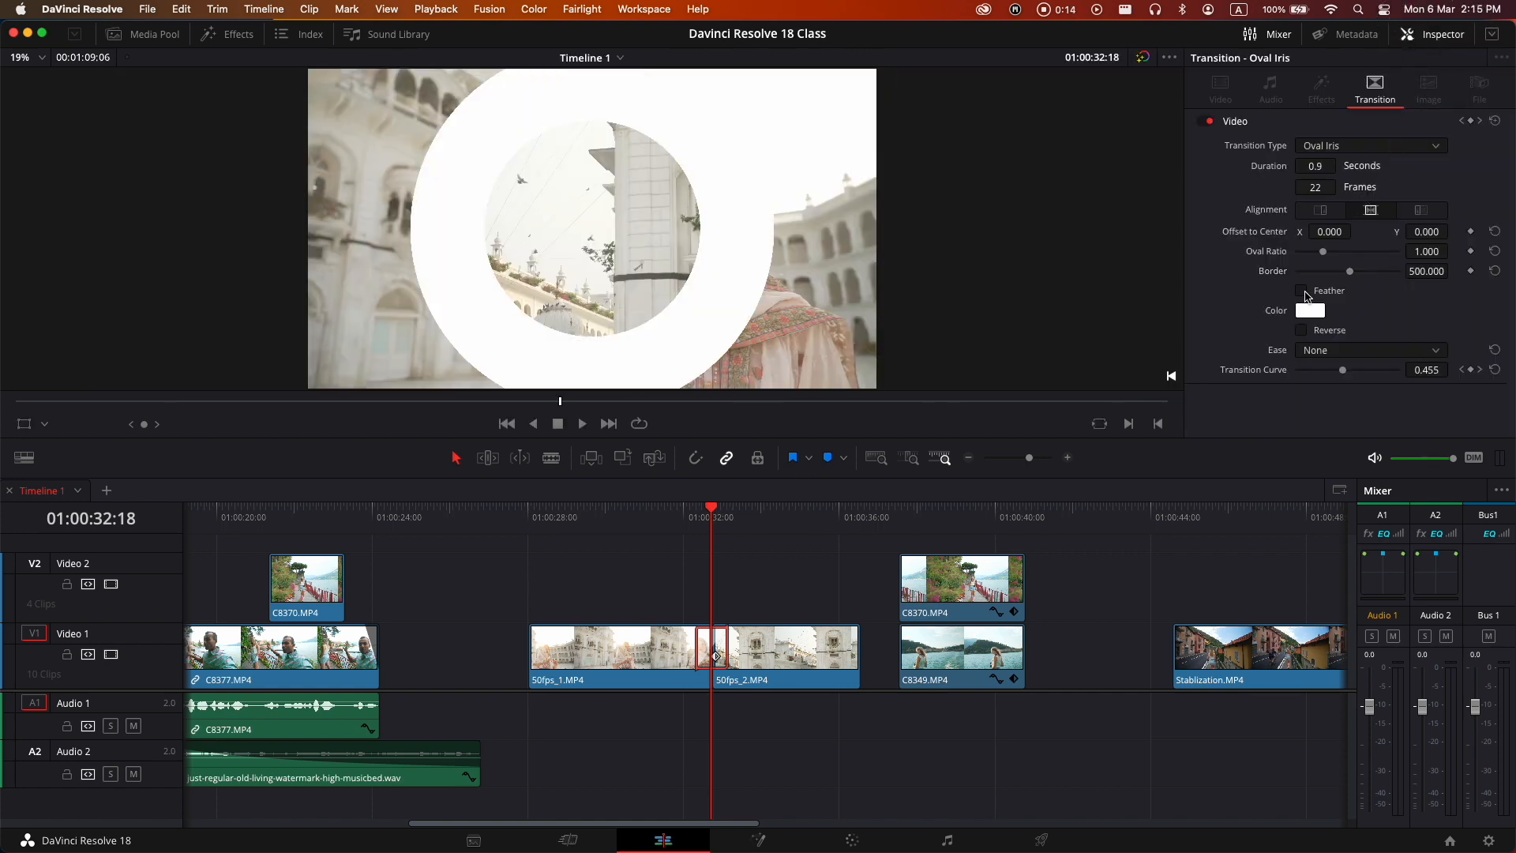
drag(1345, 278, 1301, 274)
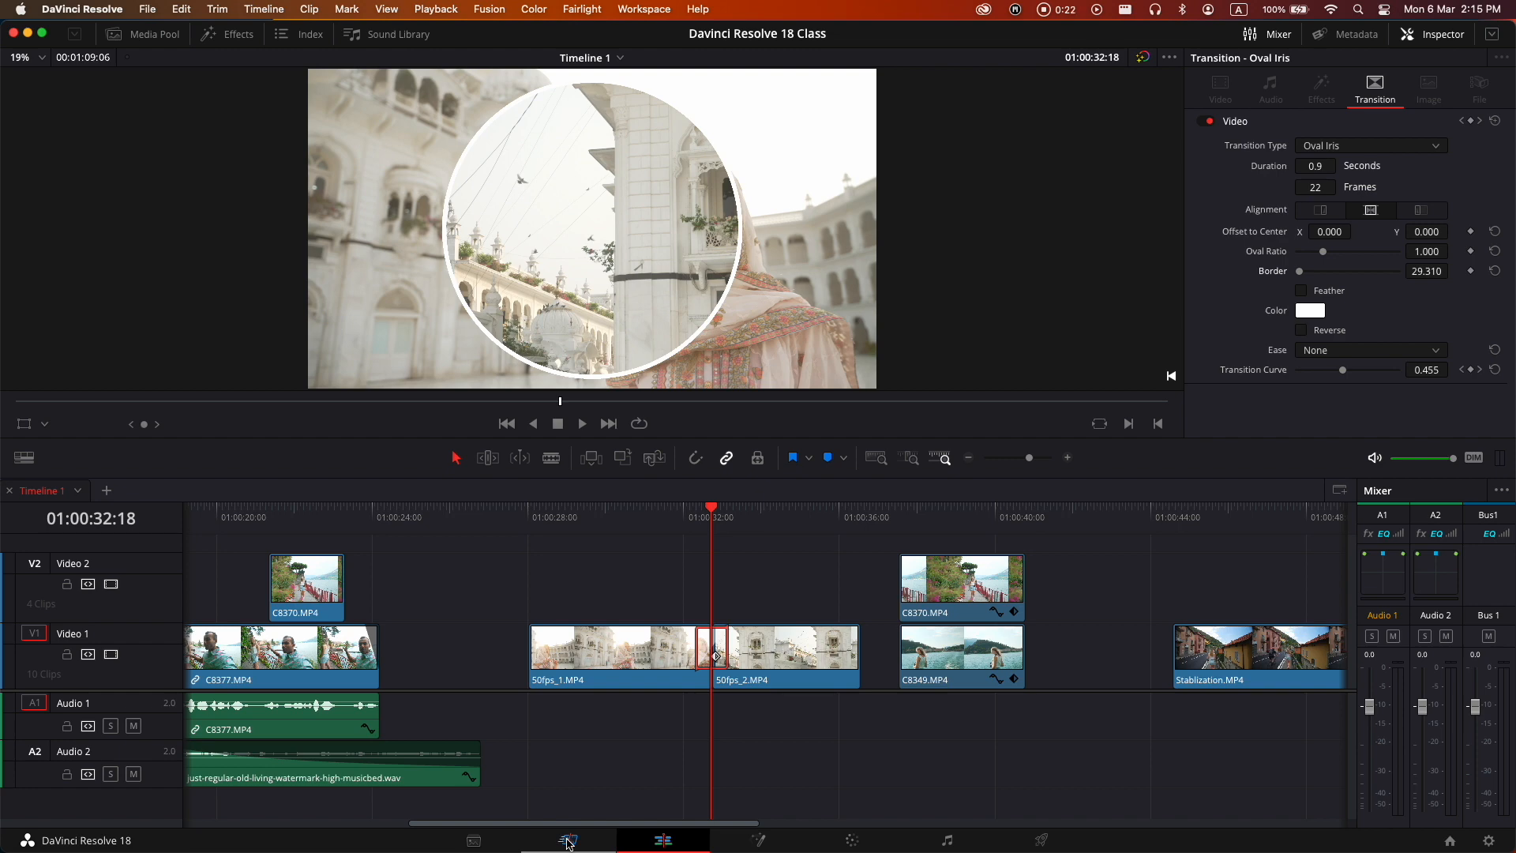
- Place the playhead at 01:00:36:18 on the acropolis clip and open the clip in the Fusion page
click(569, 842)
mouse_move(821, 573)
mouse_down()
mouse_move(853, 576)
mouse_move(813, 575)
mouse_up()
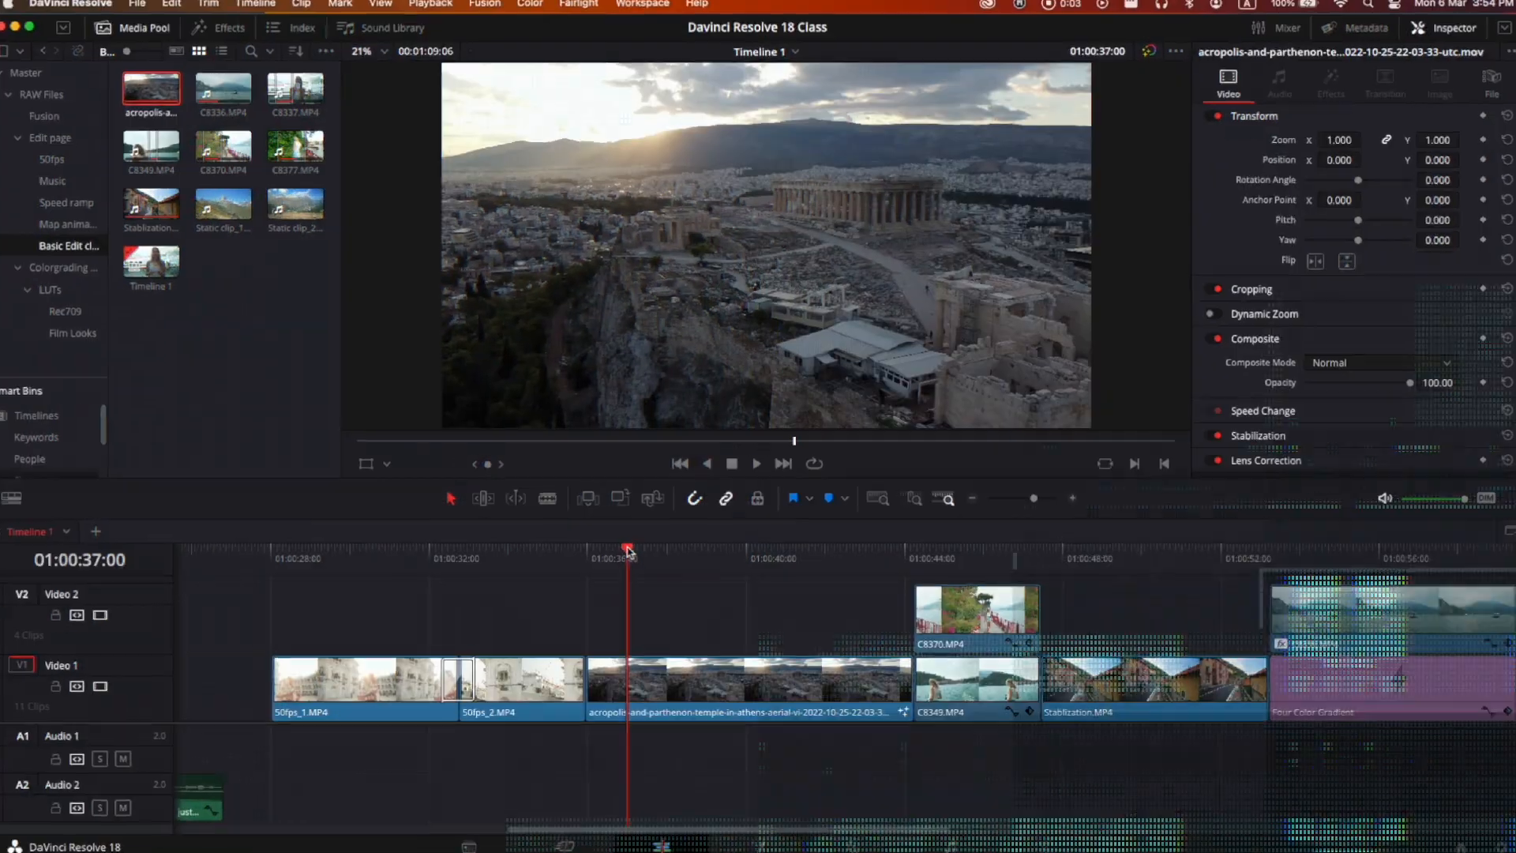
mouse_move(626, 547)
mouse_down()
mouse_move(872, 550)
mouse_move(618, 557)
mouse_up()
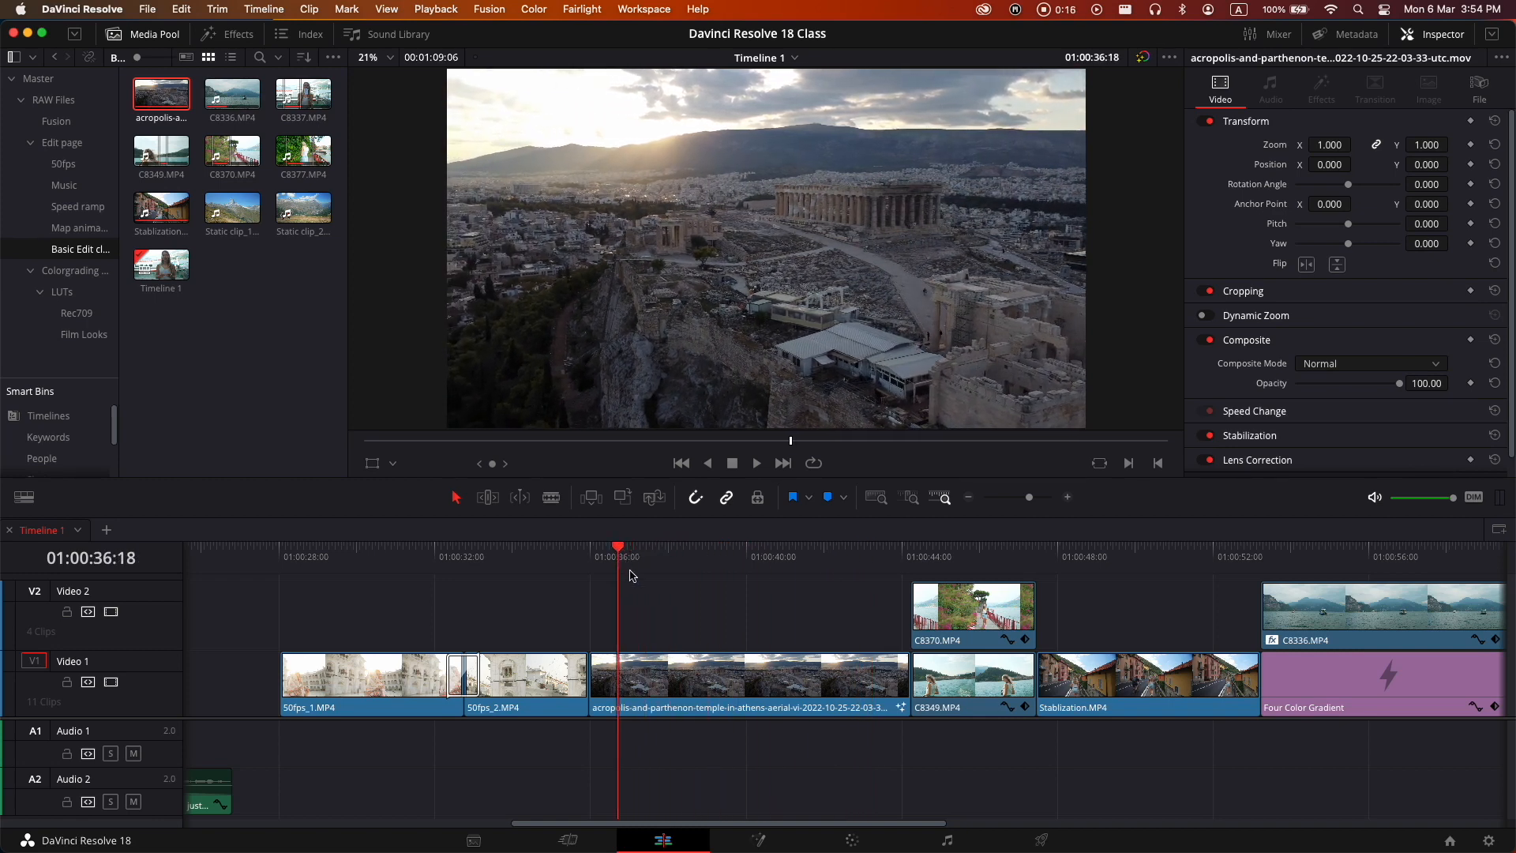
click(742, 838)
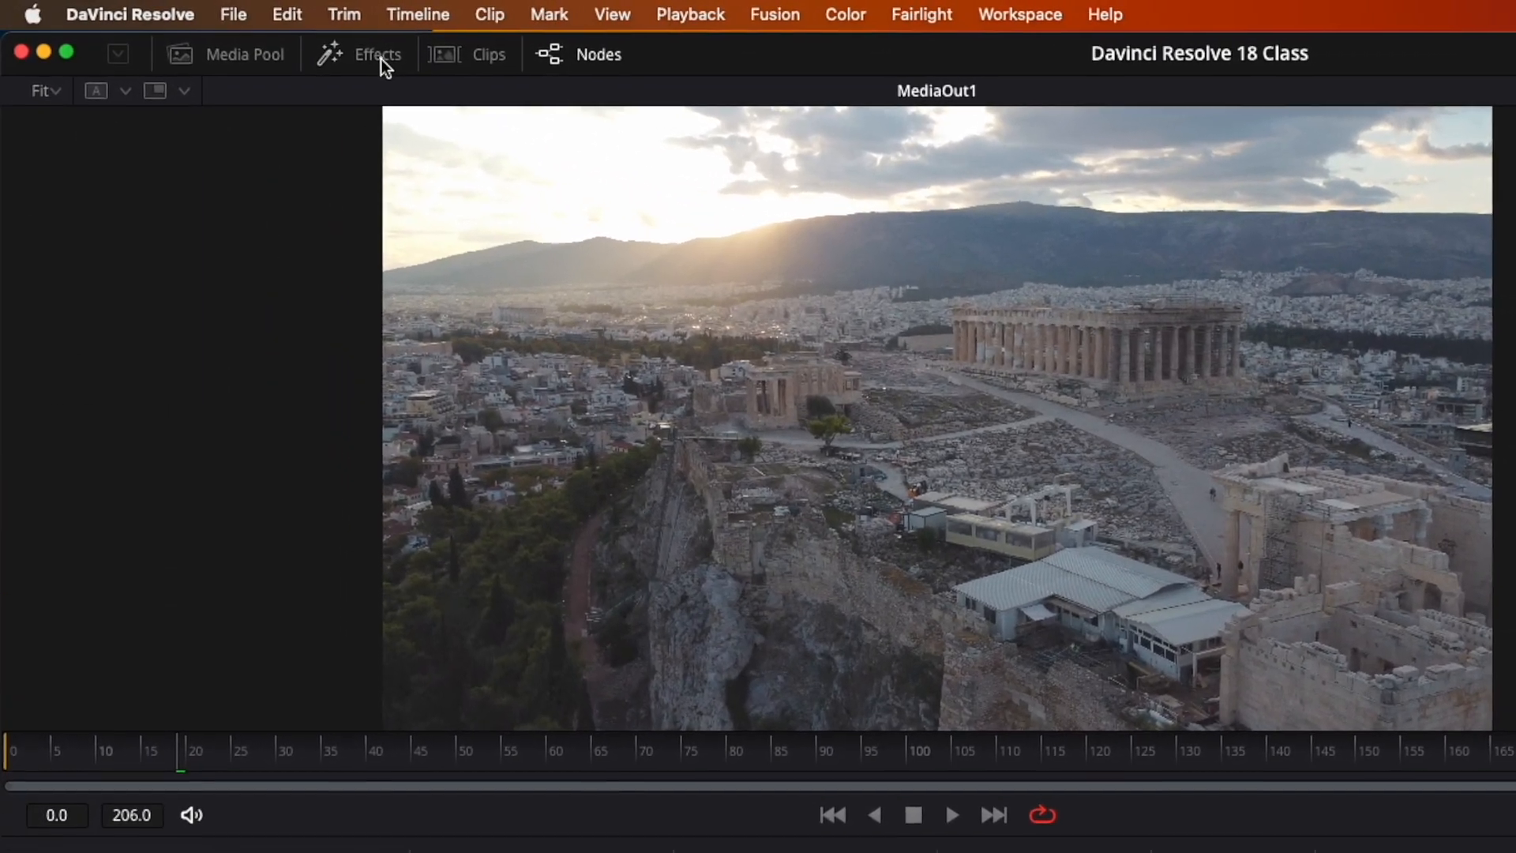
- Add a Rays node from the Effect tools category to the connection between MediaIn1 and MediaOut1
click(239, 35)
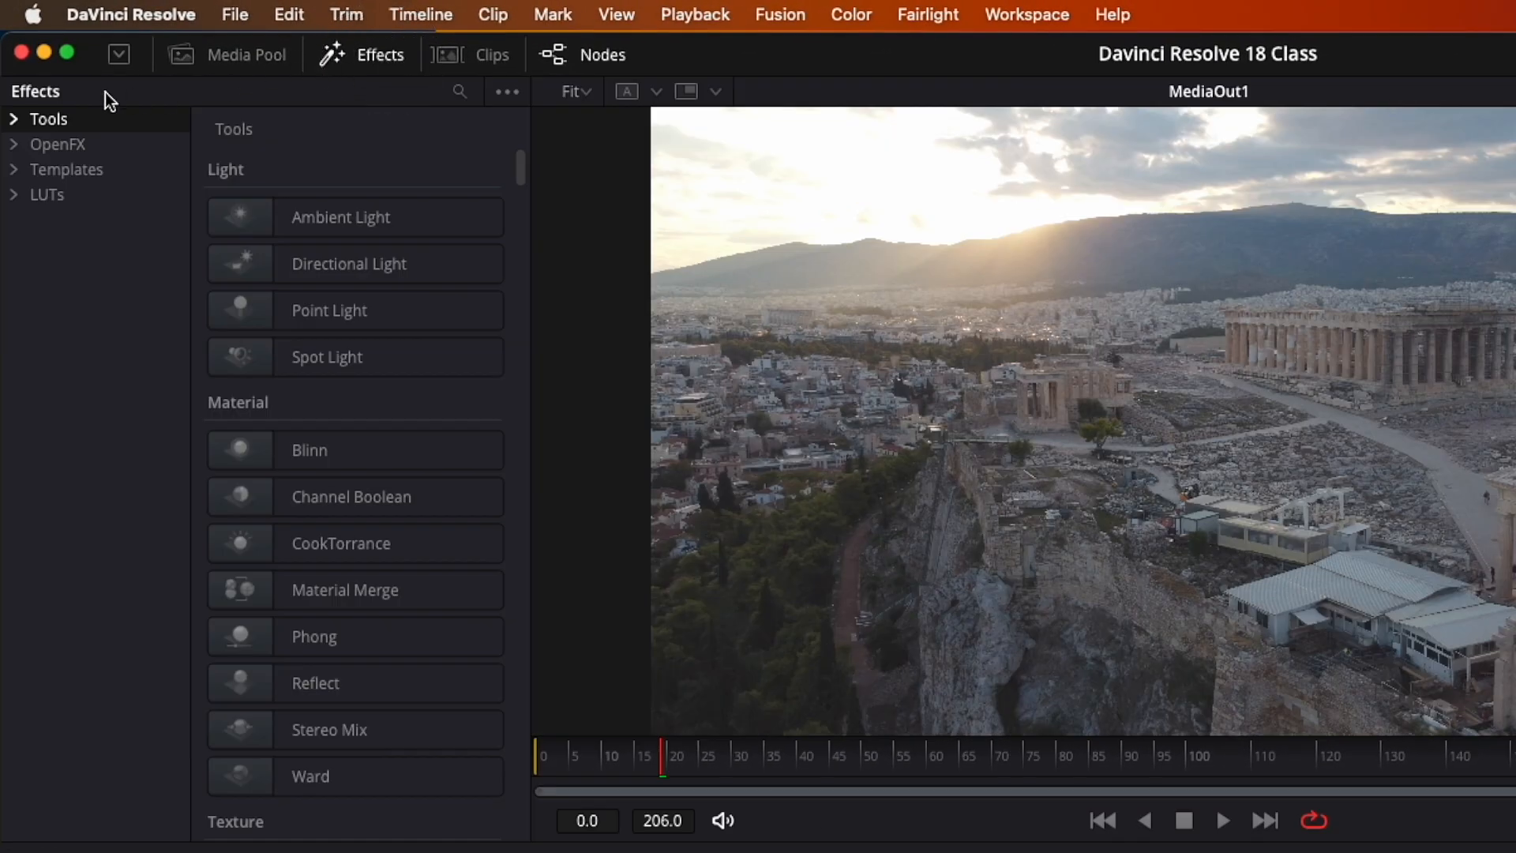
click(14, 120)
click(79, 268)
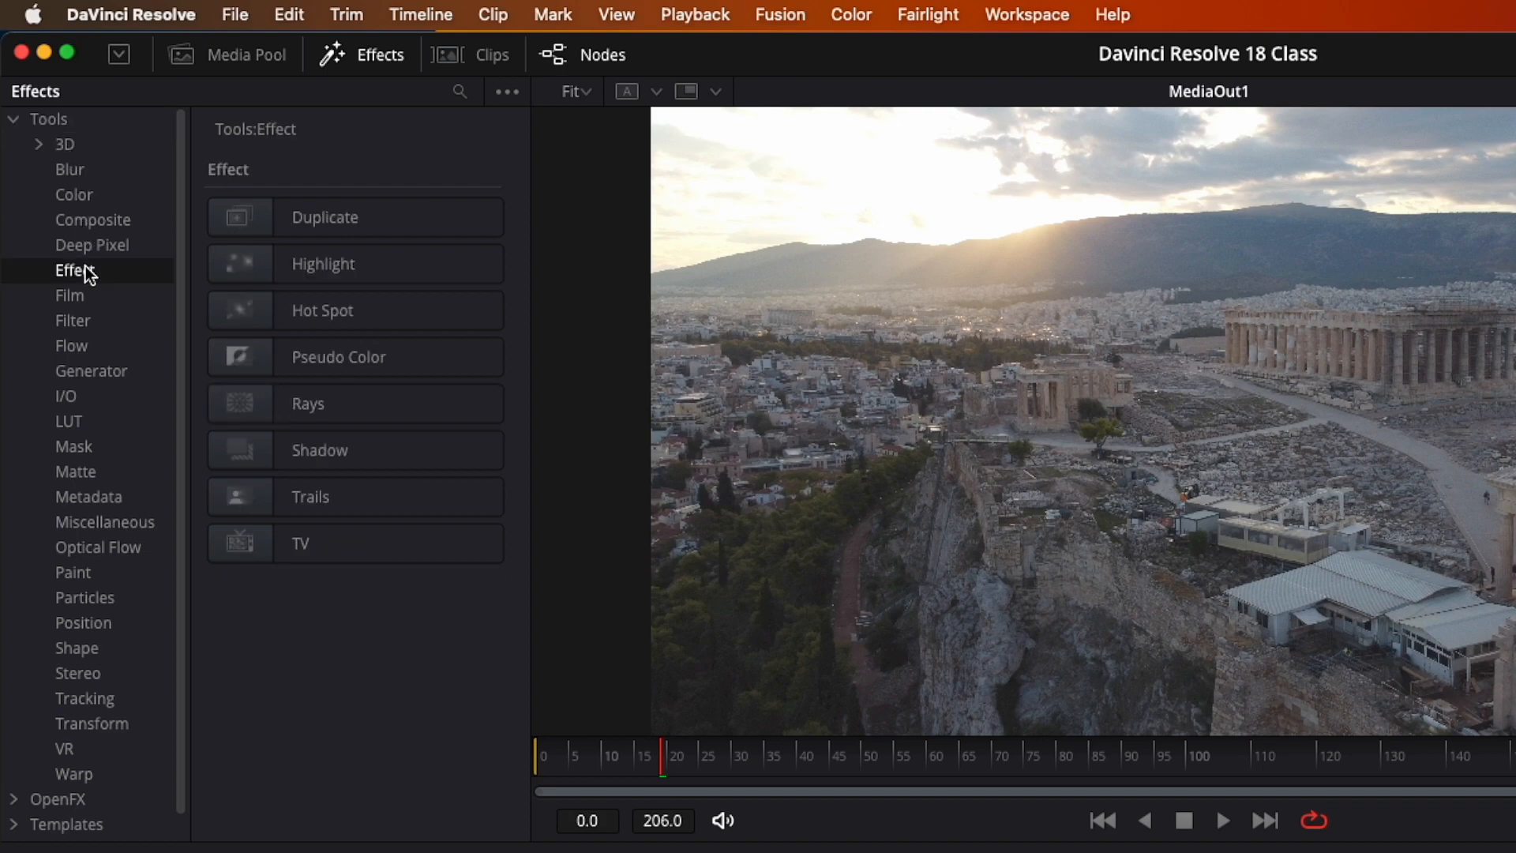
click(315, 408)
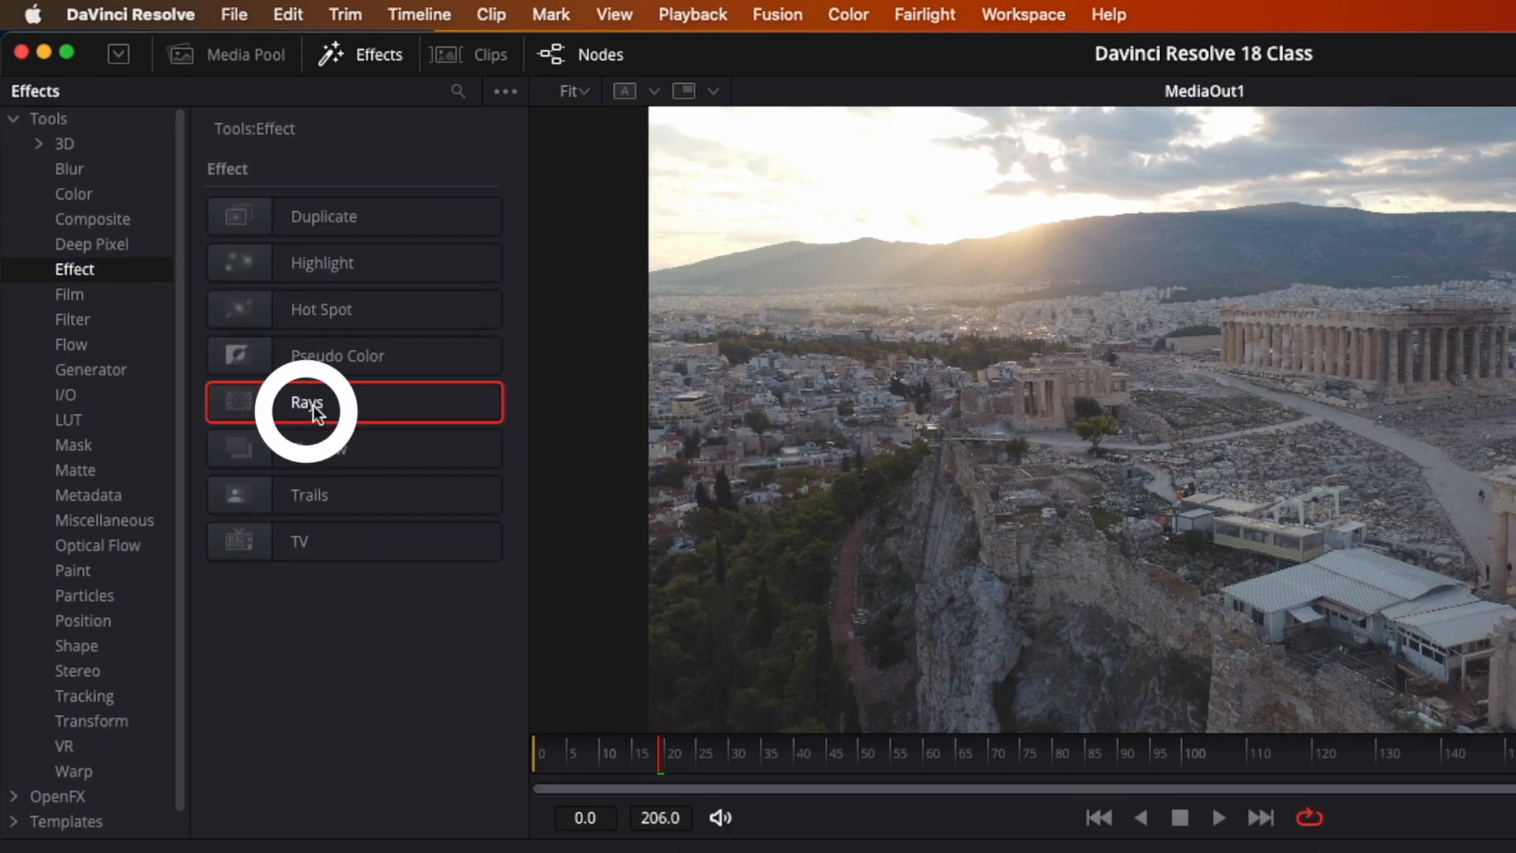
drag(314, 408, 618, 699)
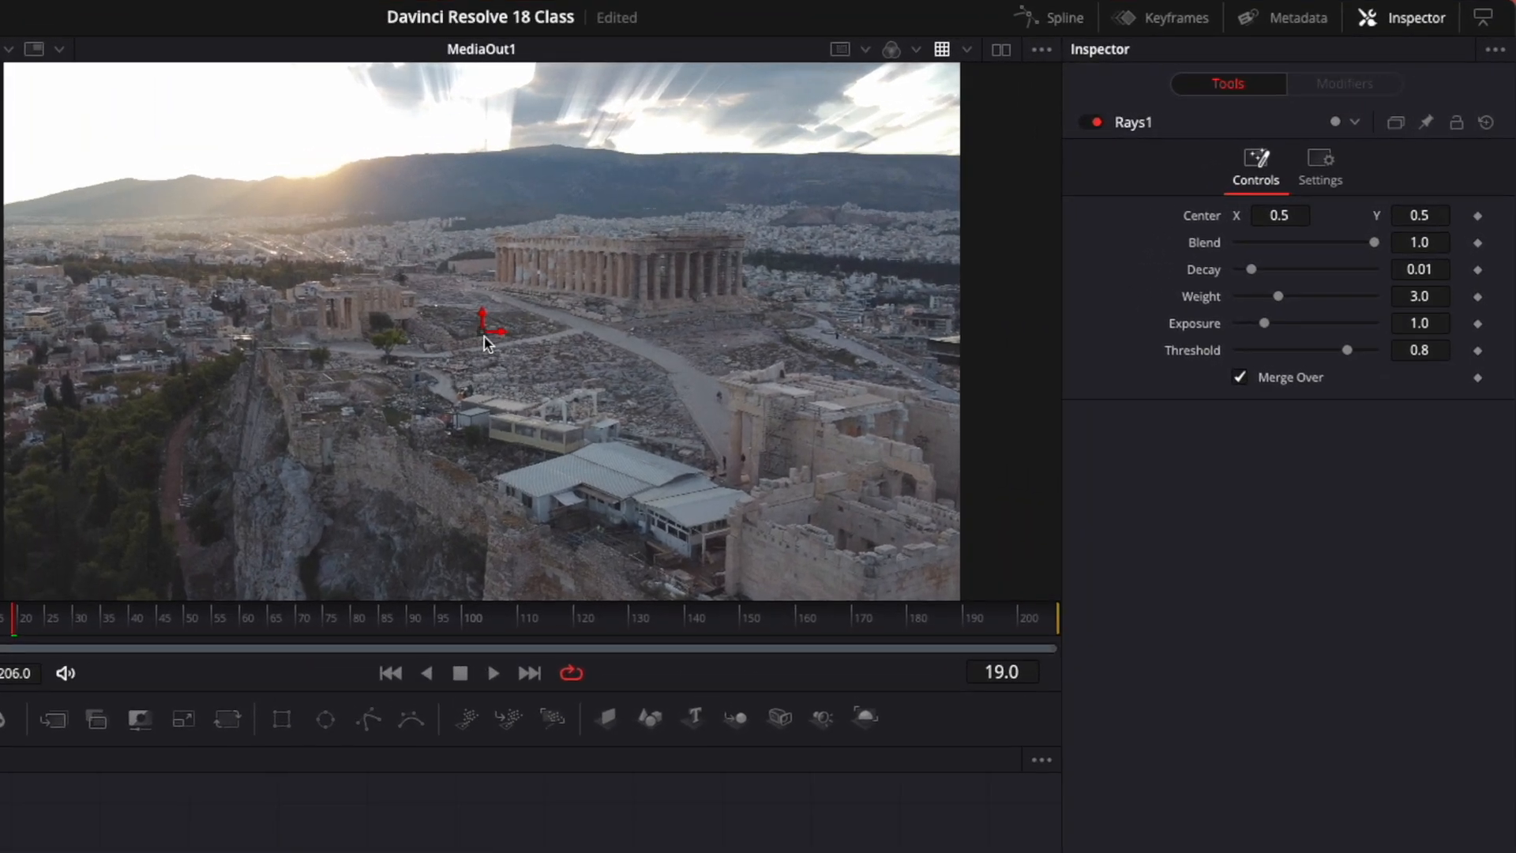
- Centre the rays on the sun at about X 0.290, Y 0.793, with Decay 0.0244, Exposure 0.906 and Threshold 0.906
drag(762, 256, 613, 152)
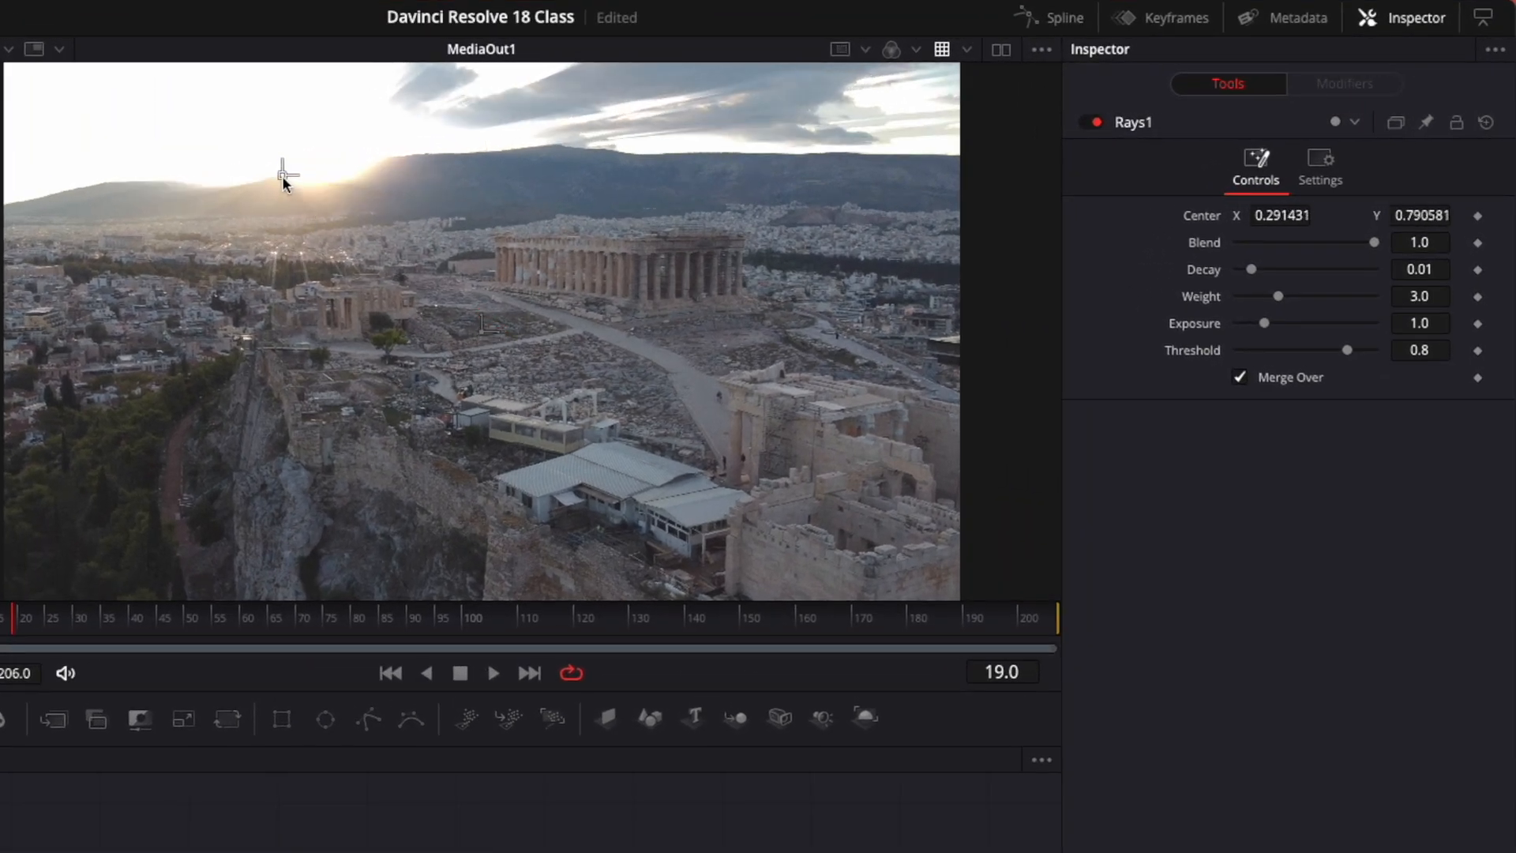
drag(284, 183, 283, 180)
drag(1268, 267, 1273, 267)
drag(1264, 324, 1262, 325)
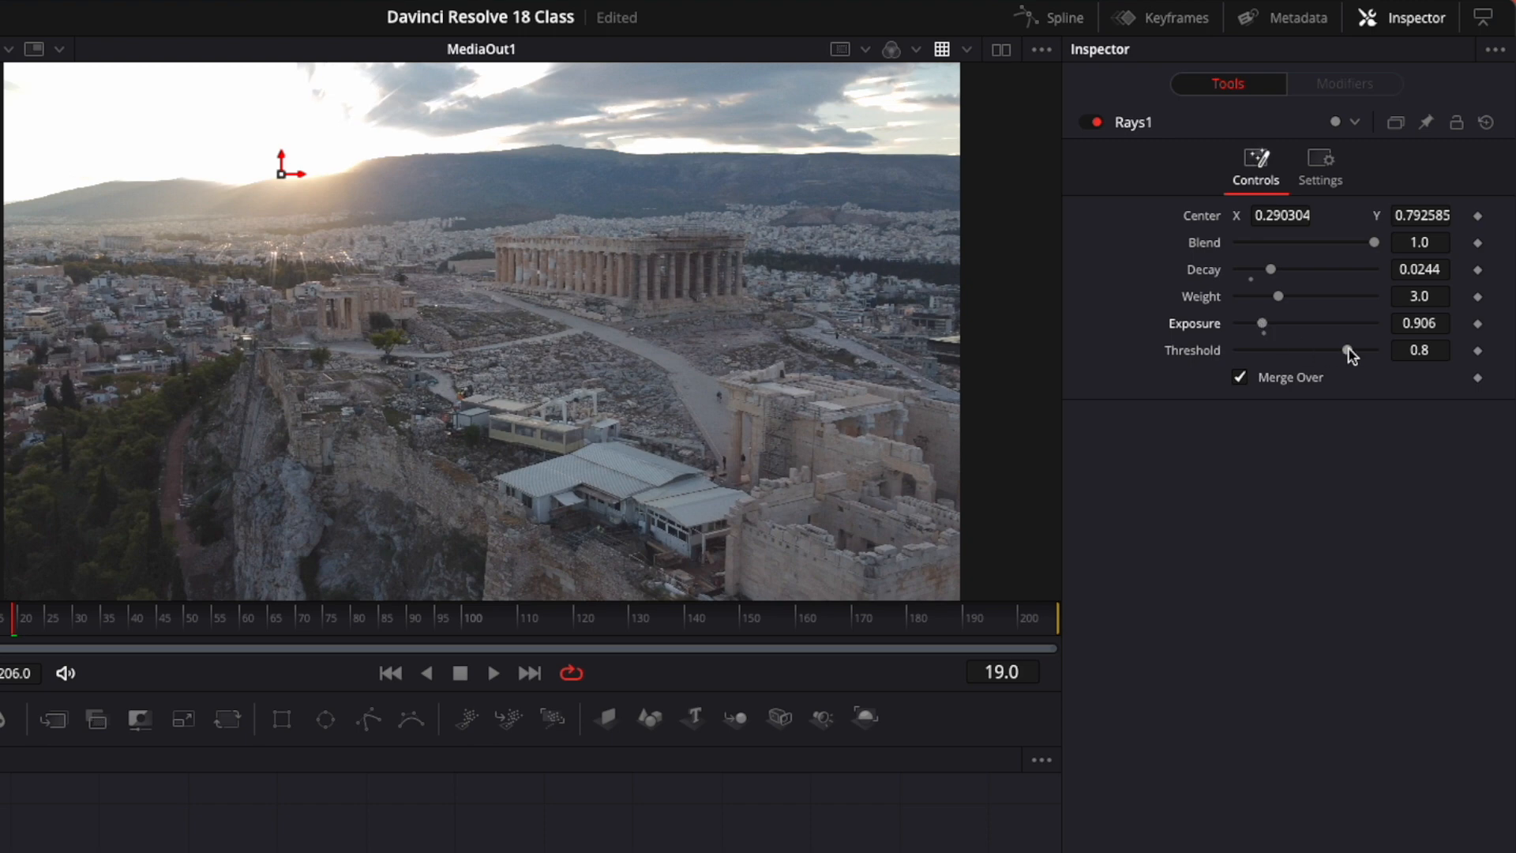
drag(1348, 349, 1363, 352)
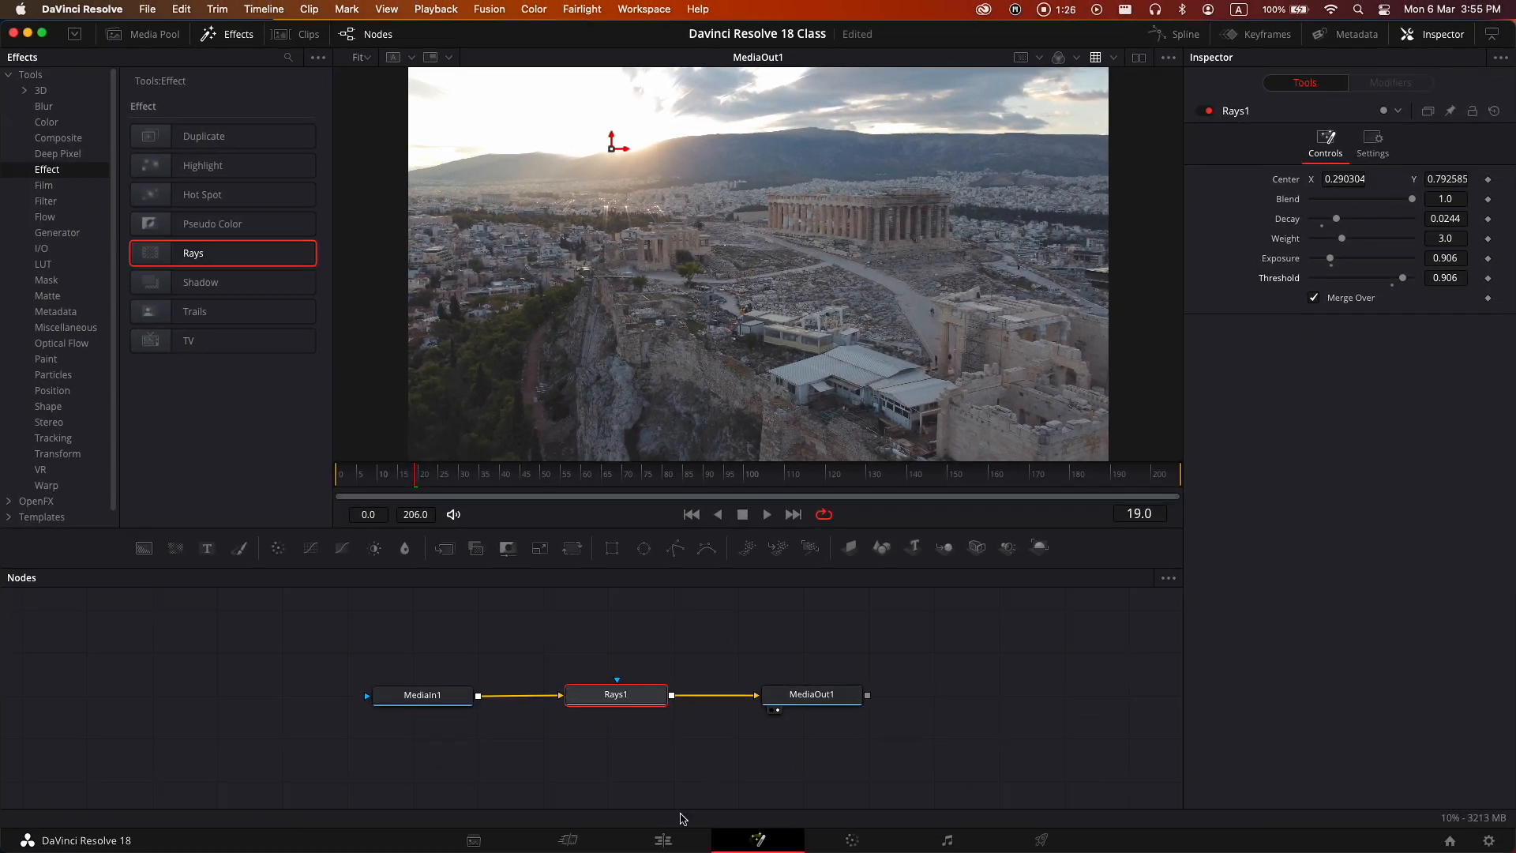
- Return to the Edit page and scrub through the acropolis clip to review the rays
click(665, 840)
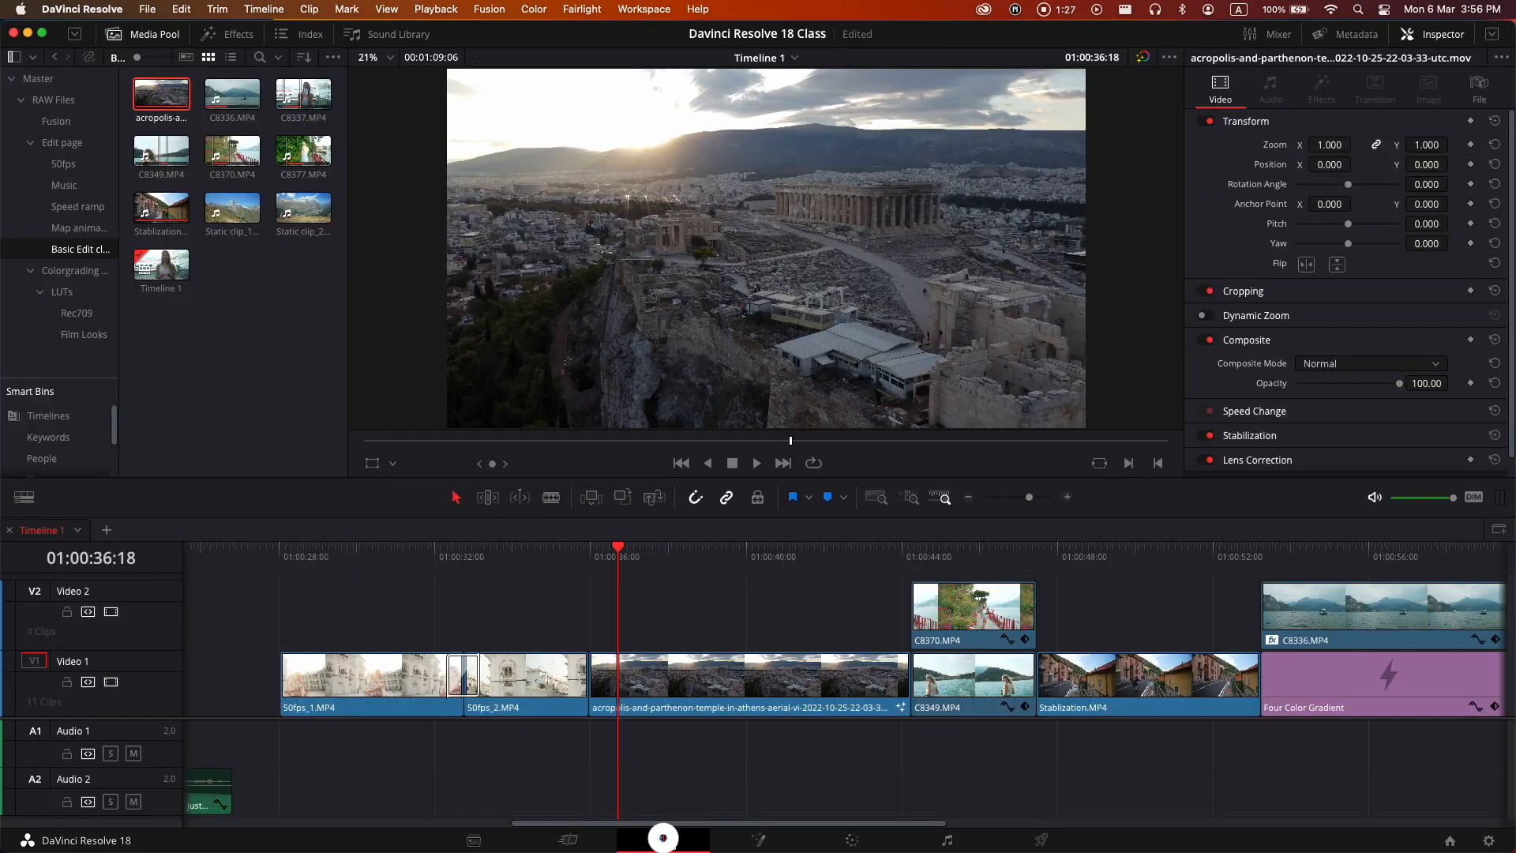
click(624, 554)
drag(624, 554, 672, 549)
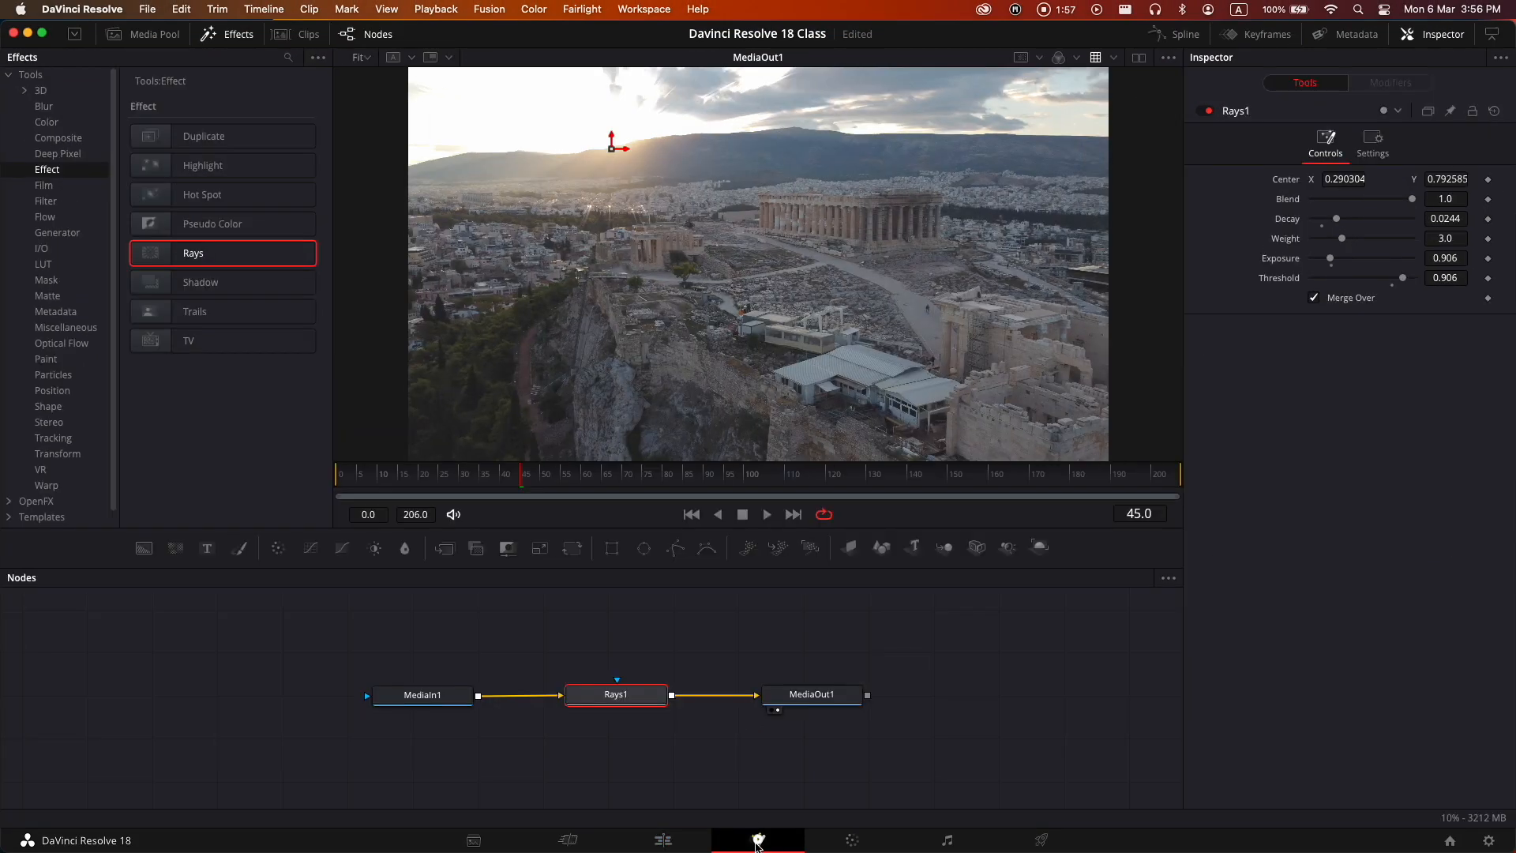
- Mask the Rays node with a rectangle over the sky, about 0.721 wide and 0.308 high, and review the clip on the Edit page
click(758, 837)
click(612, 548)
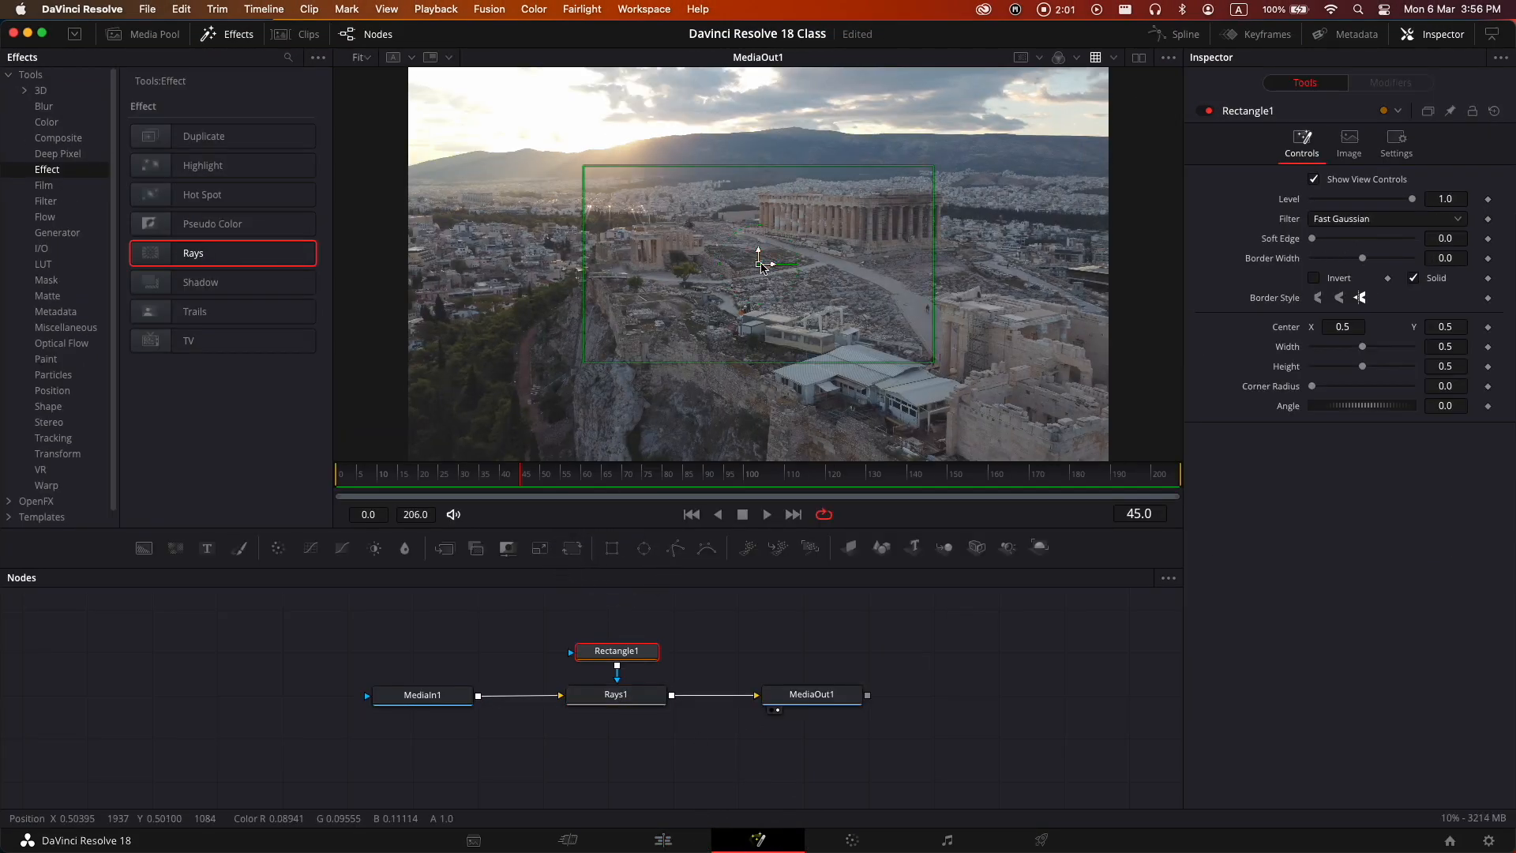
drag(762, 266, 619, 136)
drag(779, 133, 861, 141)
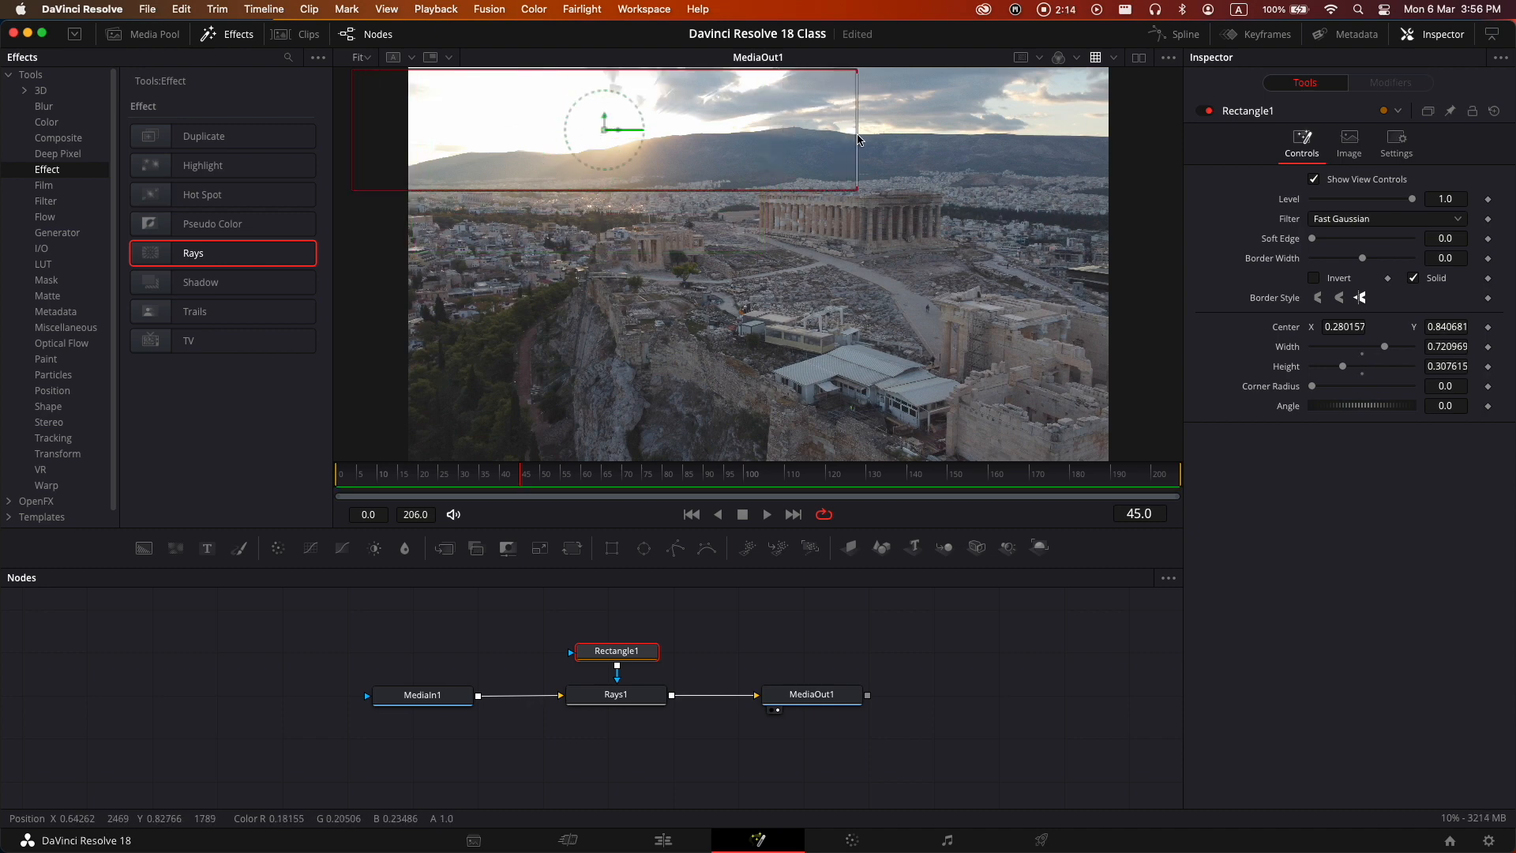
click(663, 840)
drag(653, 543, 775, 541)
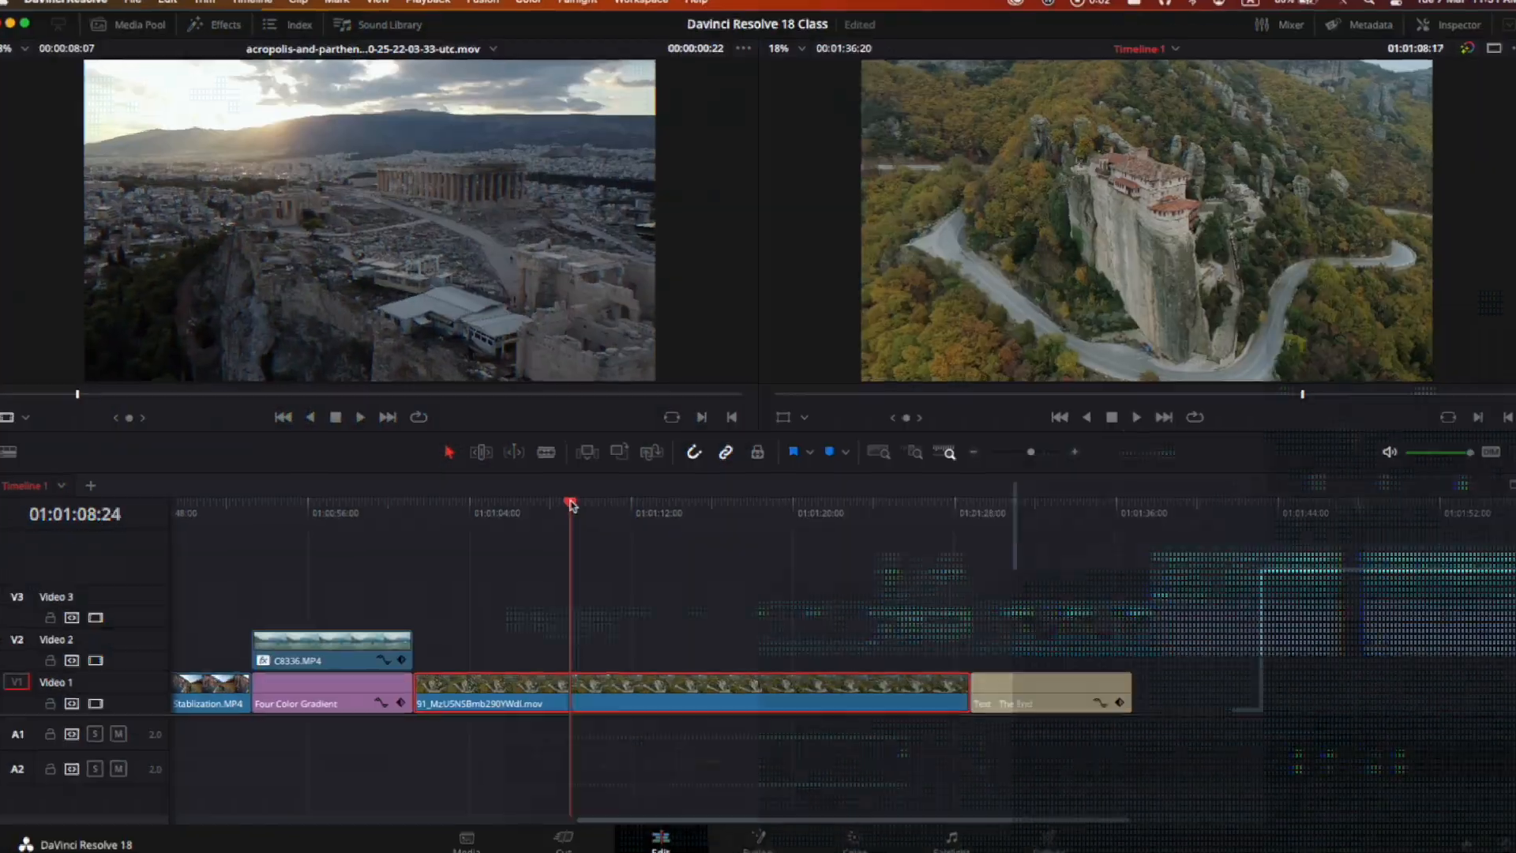
- Open the monastery clip at 01:01:05:06 in the Color page and examine the HDR wheels, RGB Mixer and Motion Effects palettes, returning to the Primaries wheels
drag(569, 509, 503, 515)
click(853, 833)
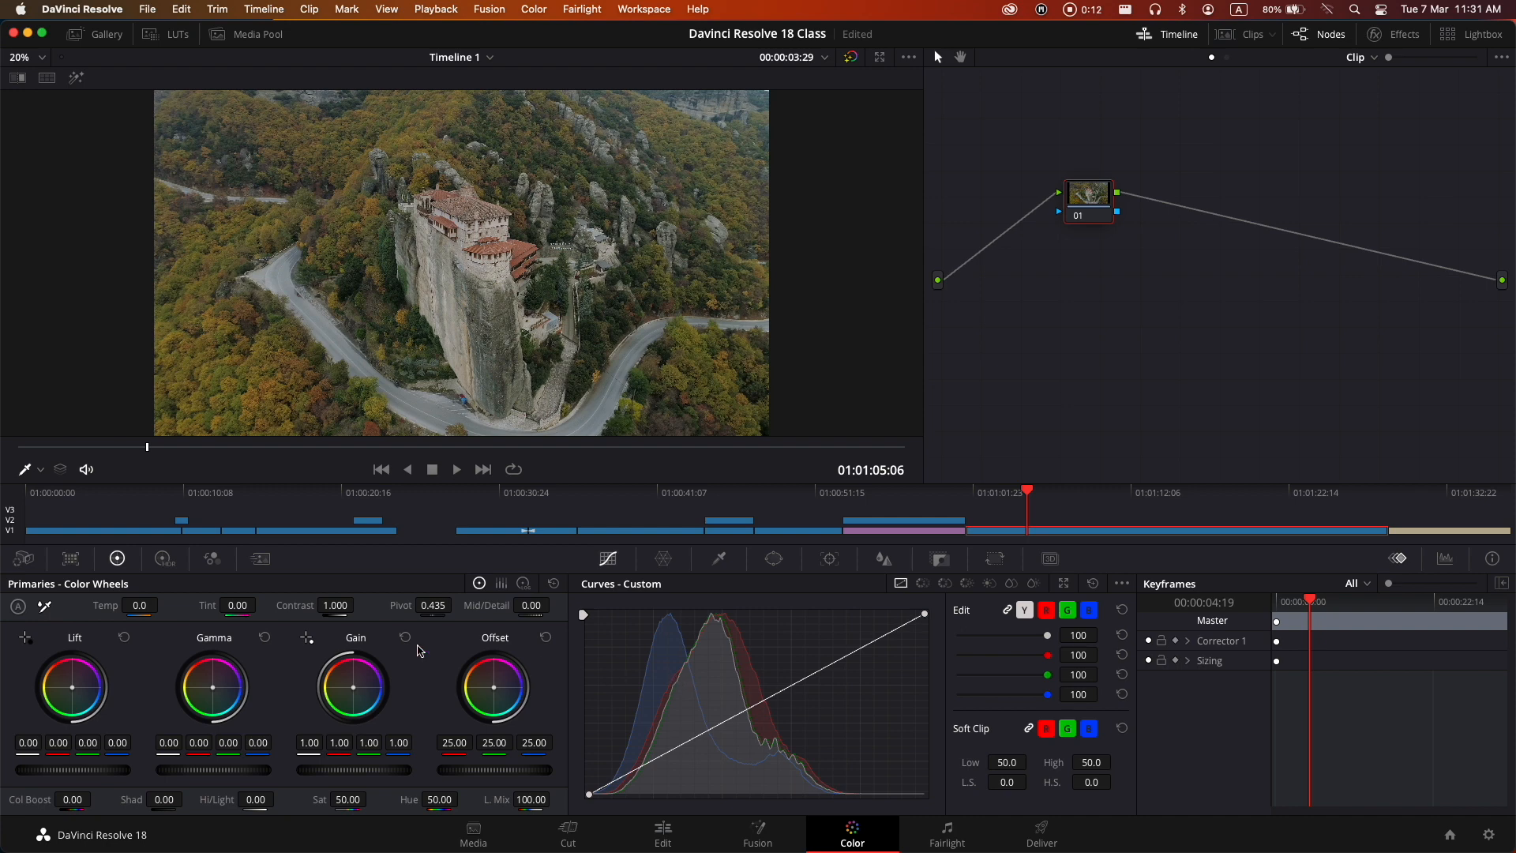
click(162, 559)
click(211, 559)
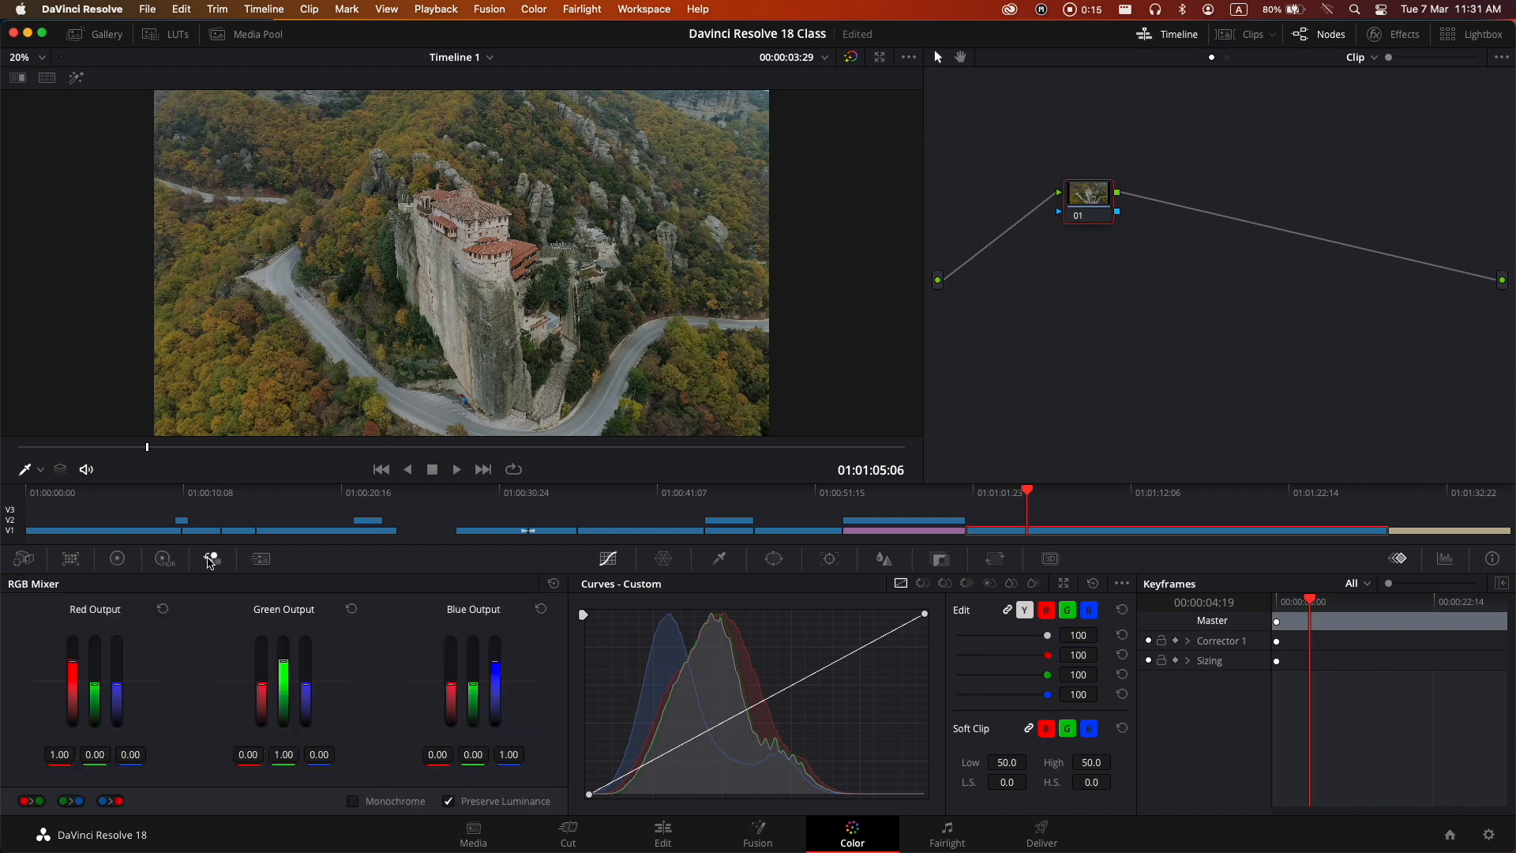
click(261, 561)
click(118, 559)
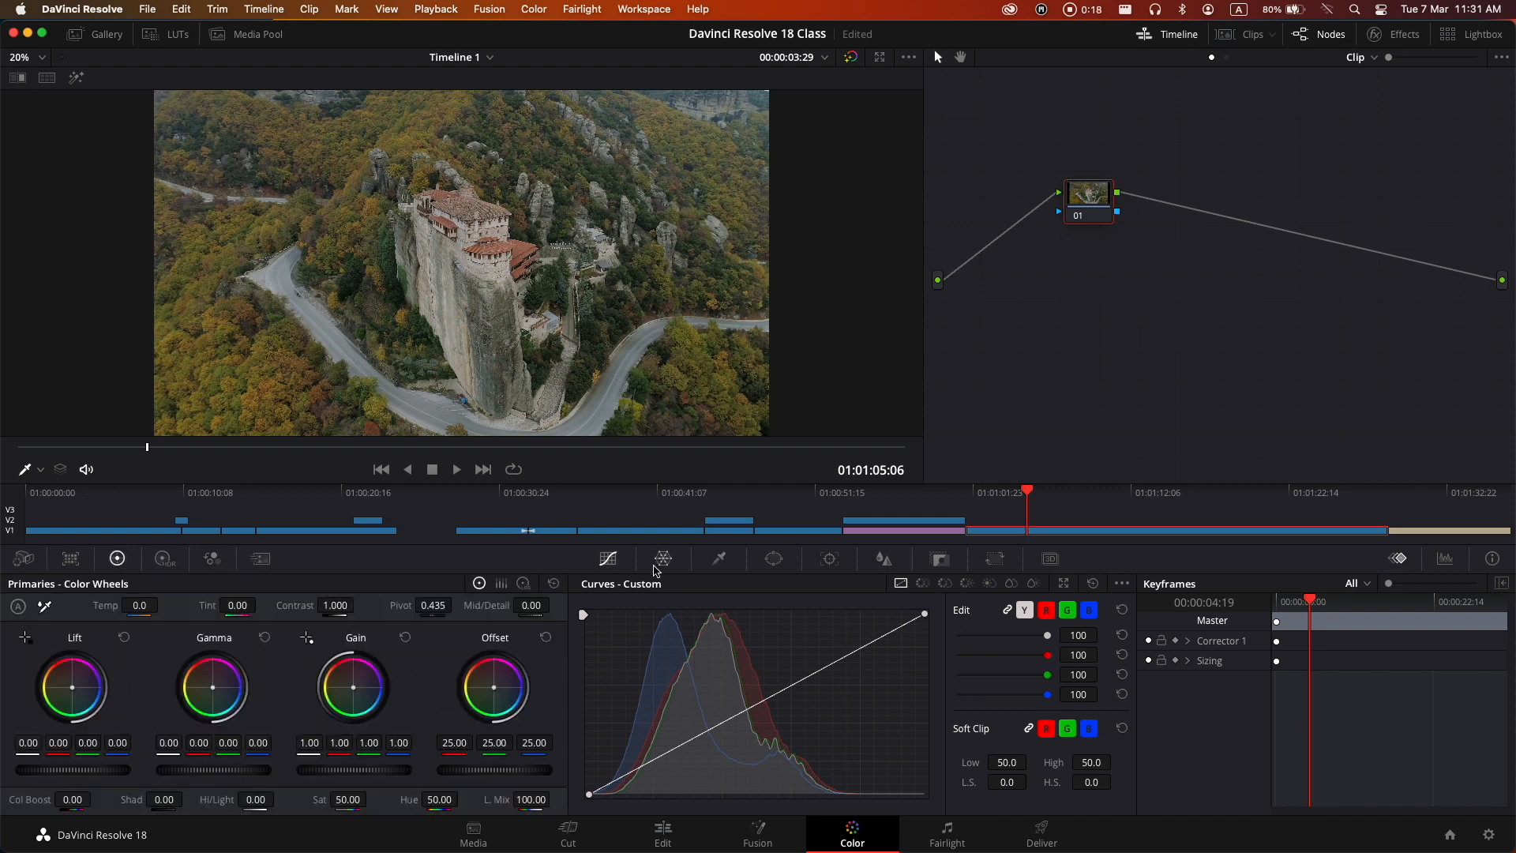
- Examine the Color Warper, Qualifier, Window and Tracker palettes, then return to the Custom Curves palette
click(661, 560)
click(719, 559)
click(776, 559)
click(831, 559)
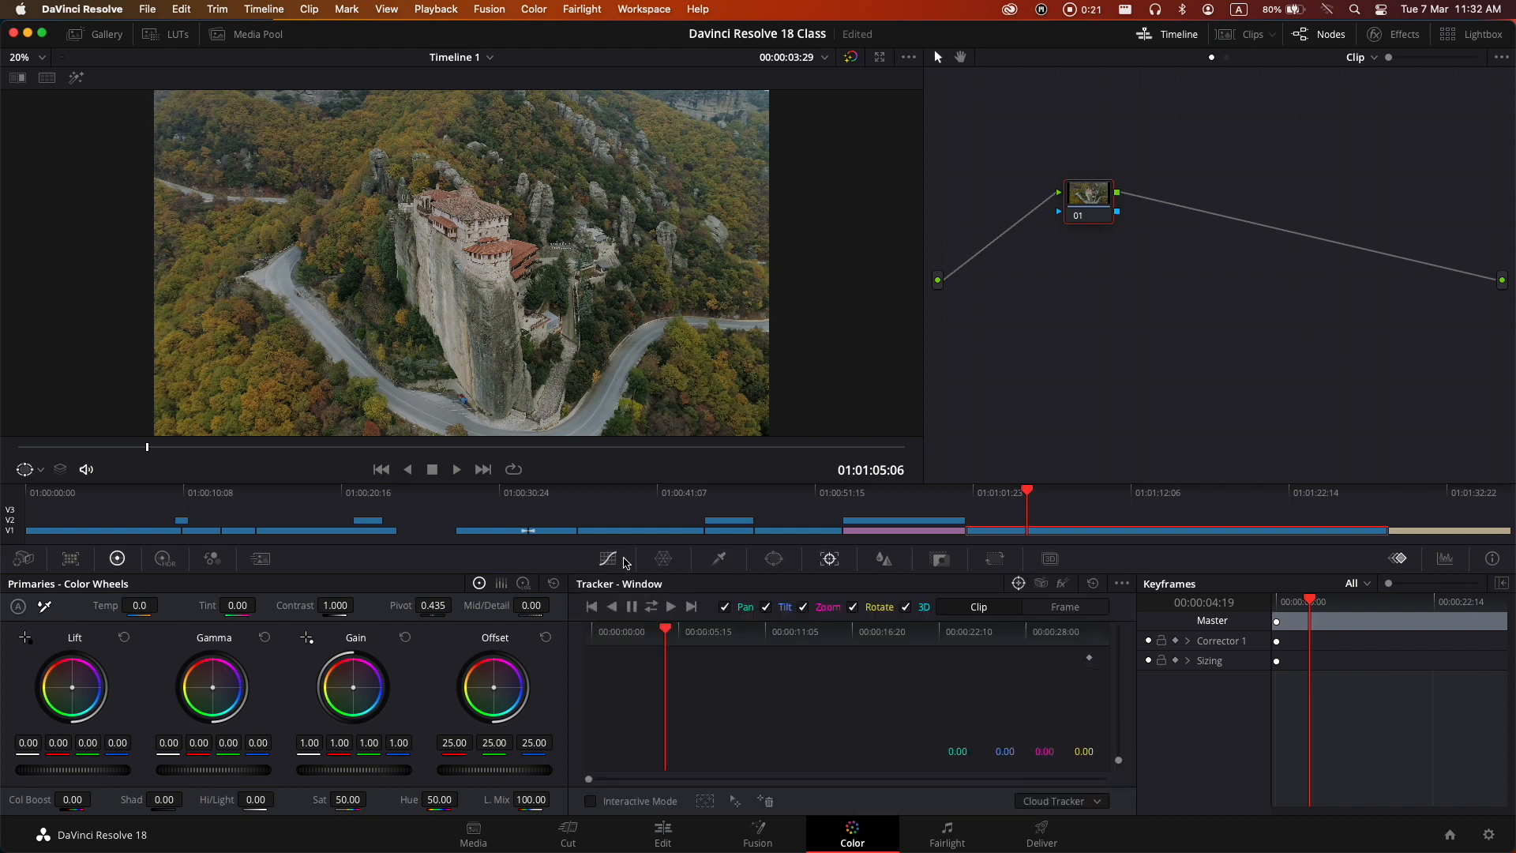
click(611, 561)
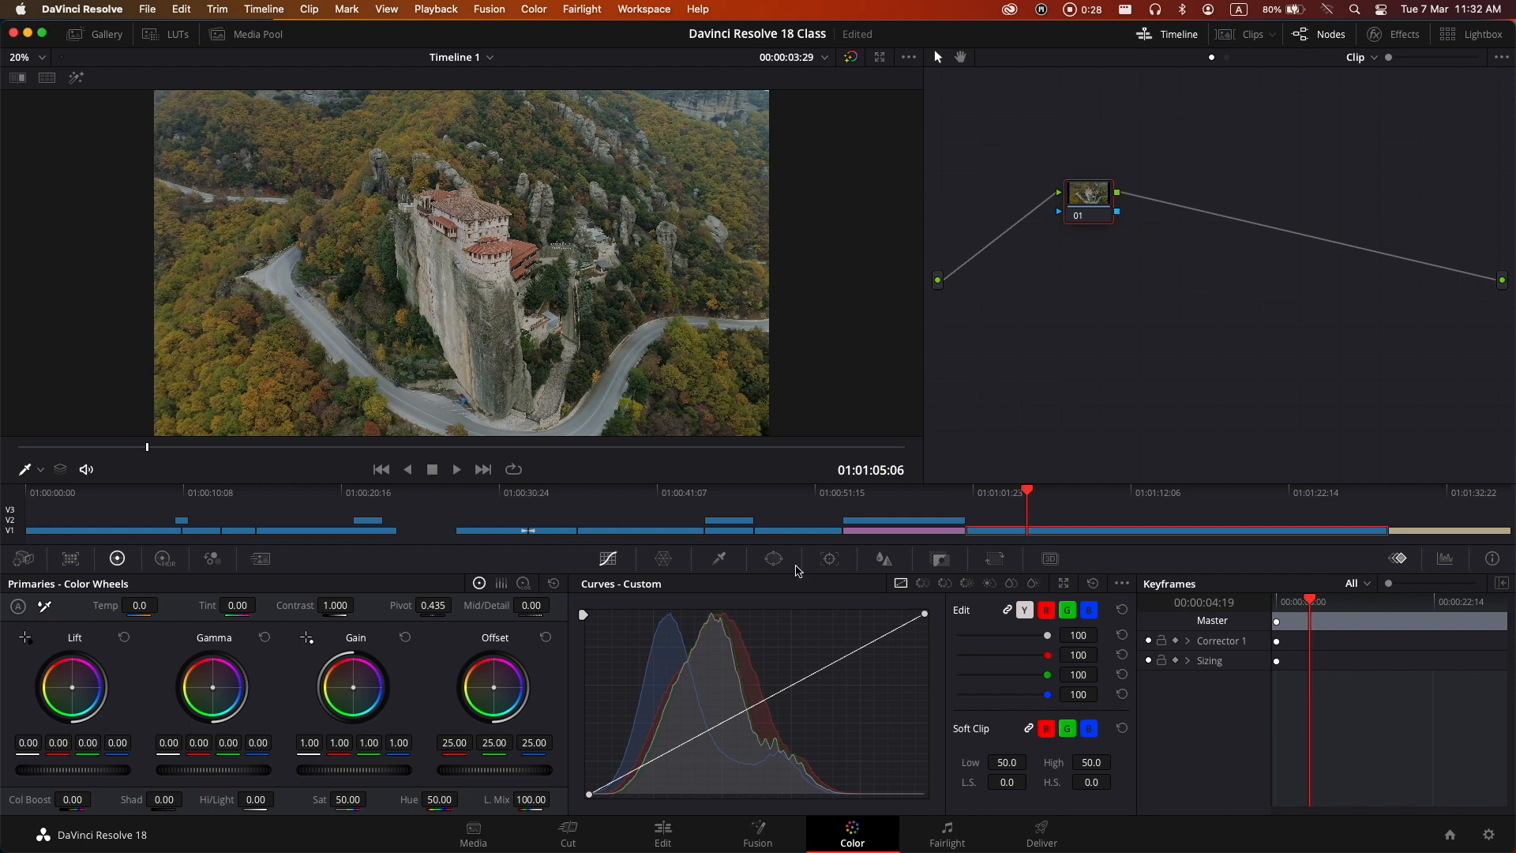
- Shape the monastery clip's custom curve into an S by lowering a shadow point and raising a highlight point
drag(686, 749, 682, 773)
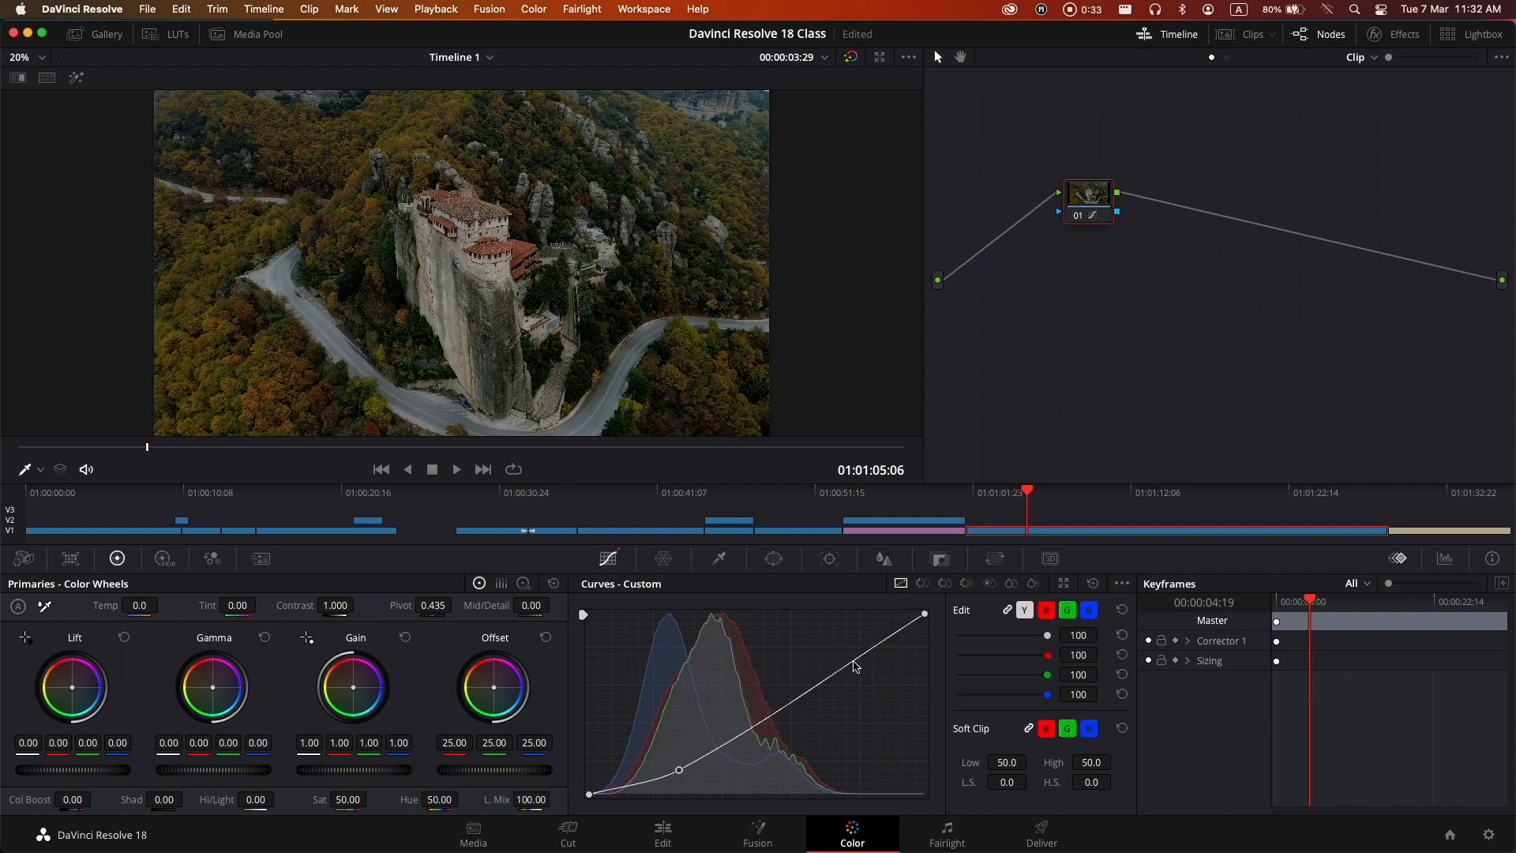
drag(853, 661, 851, 641)
drag(682, 770, 684, 771)
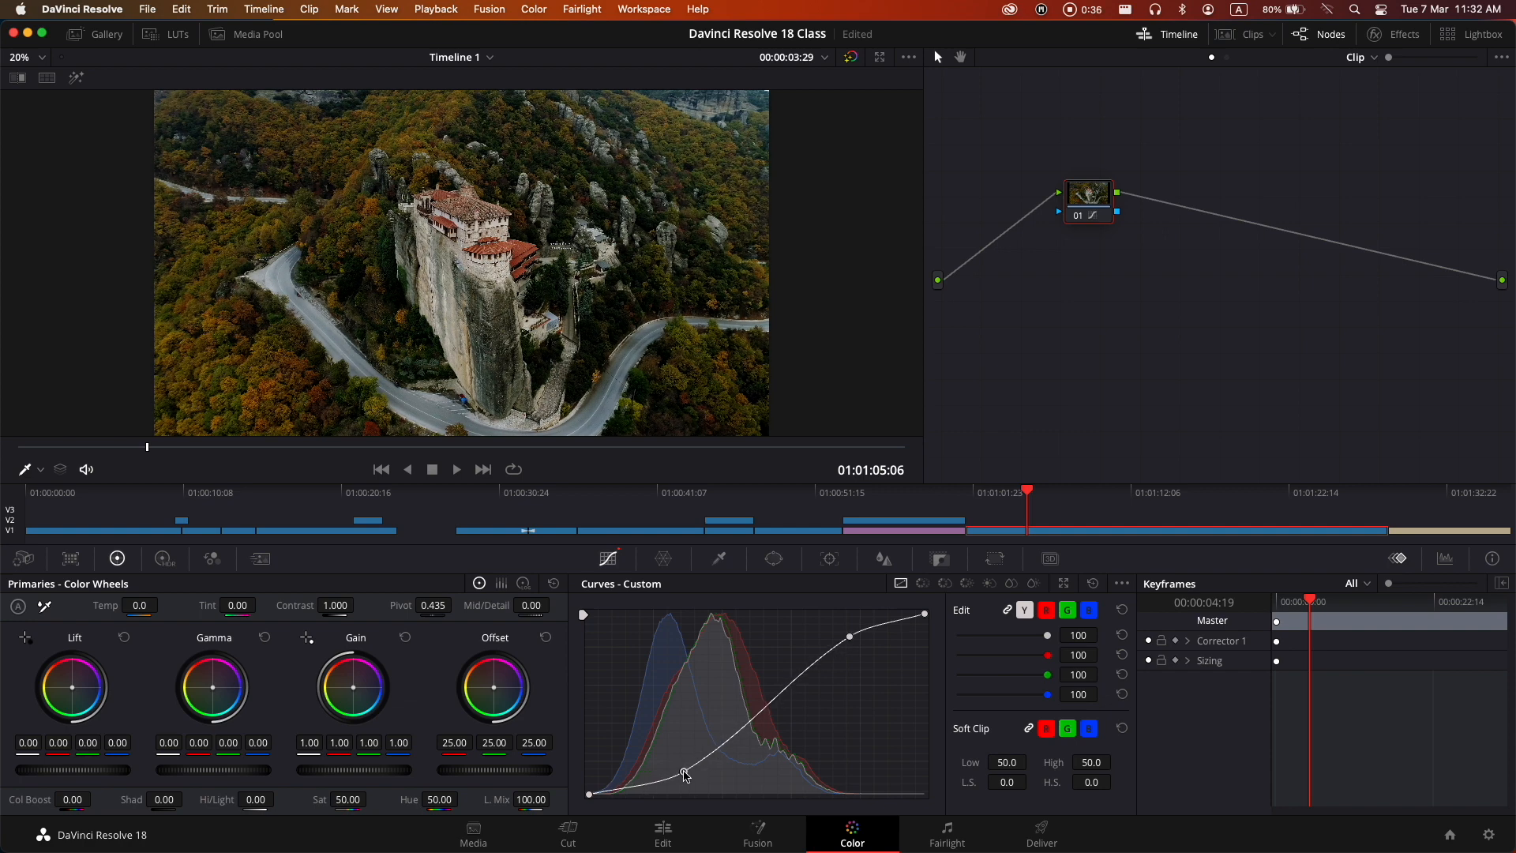
- Add a circular window around the monastery, stretched to about size 52.81 and aspect 71.10 with softness about 27.06
click(775, 558)
click(603, 684)
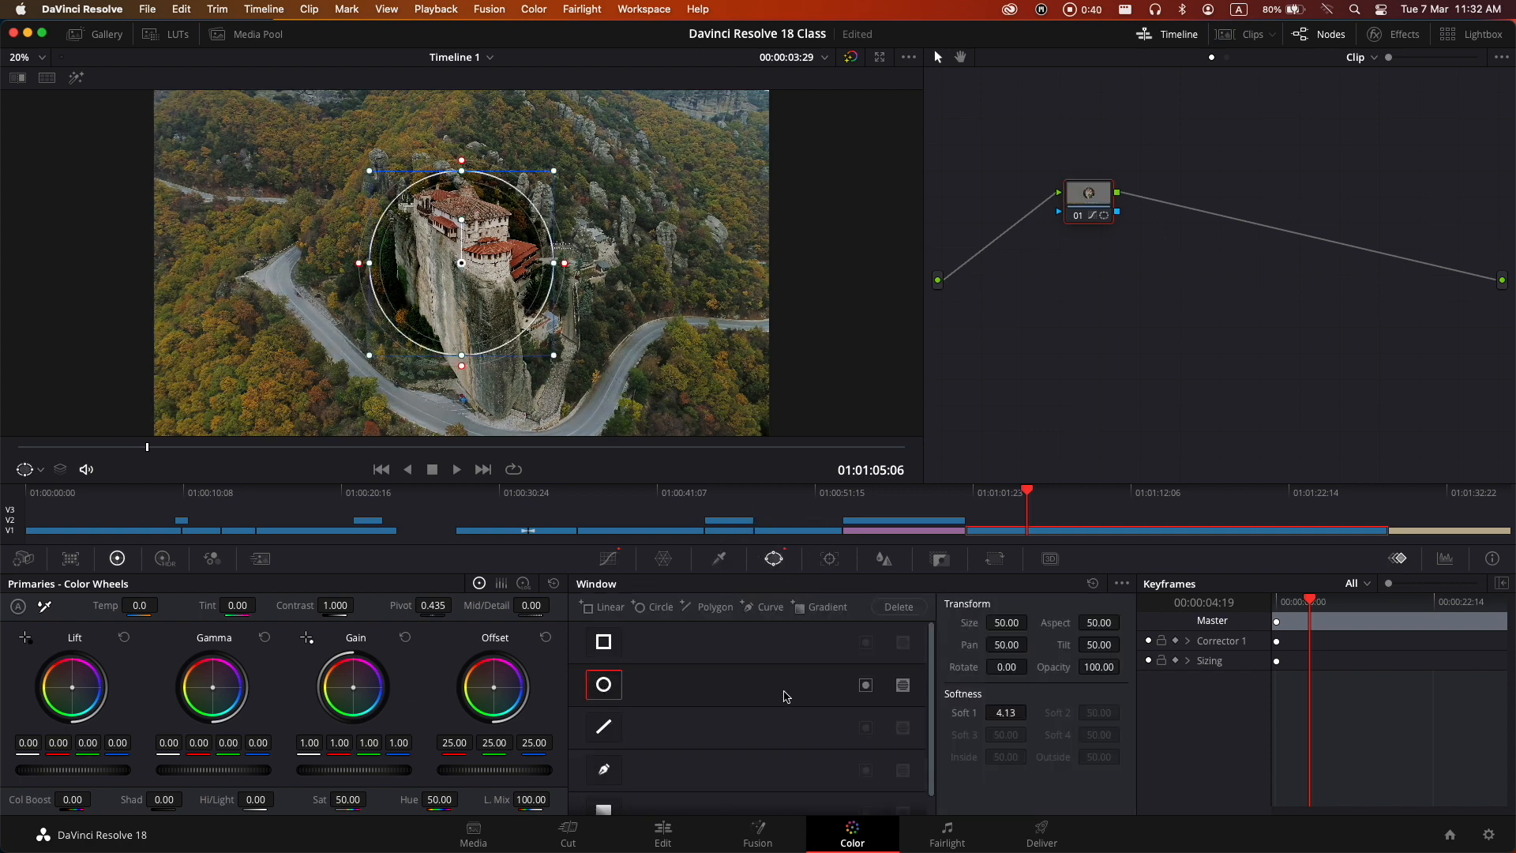
drag(563, 282, 615, 264)
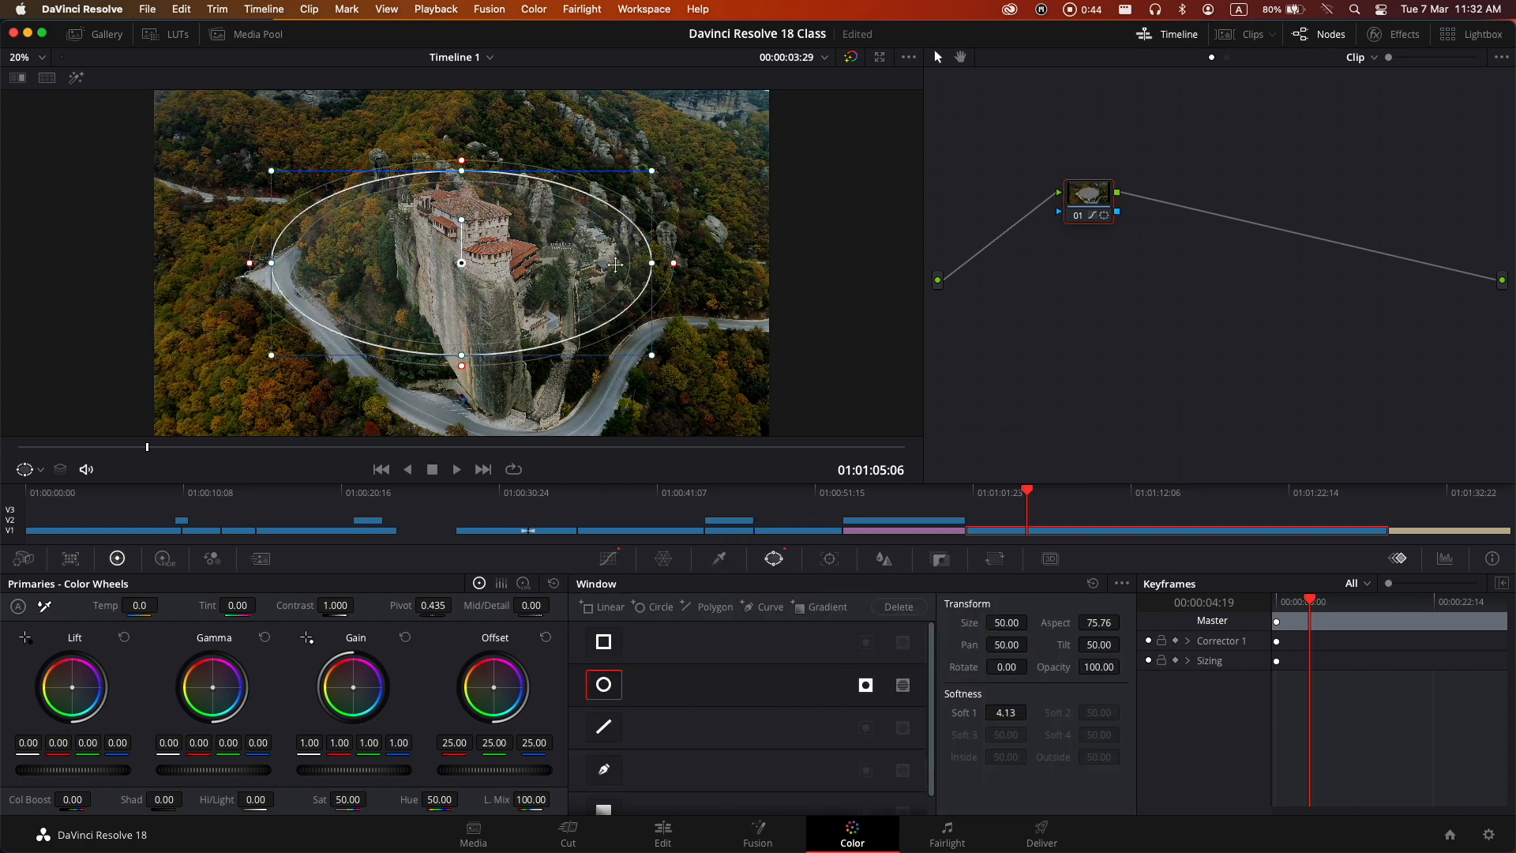
drag(459, 171, 463, 144)
mouse_move(652, 263)
mouse_down()
mouse_move(800, 263)
mouse_move(657, 263)
mouse_up()
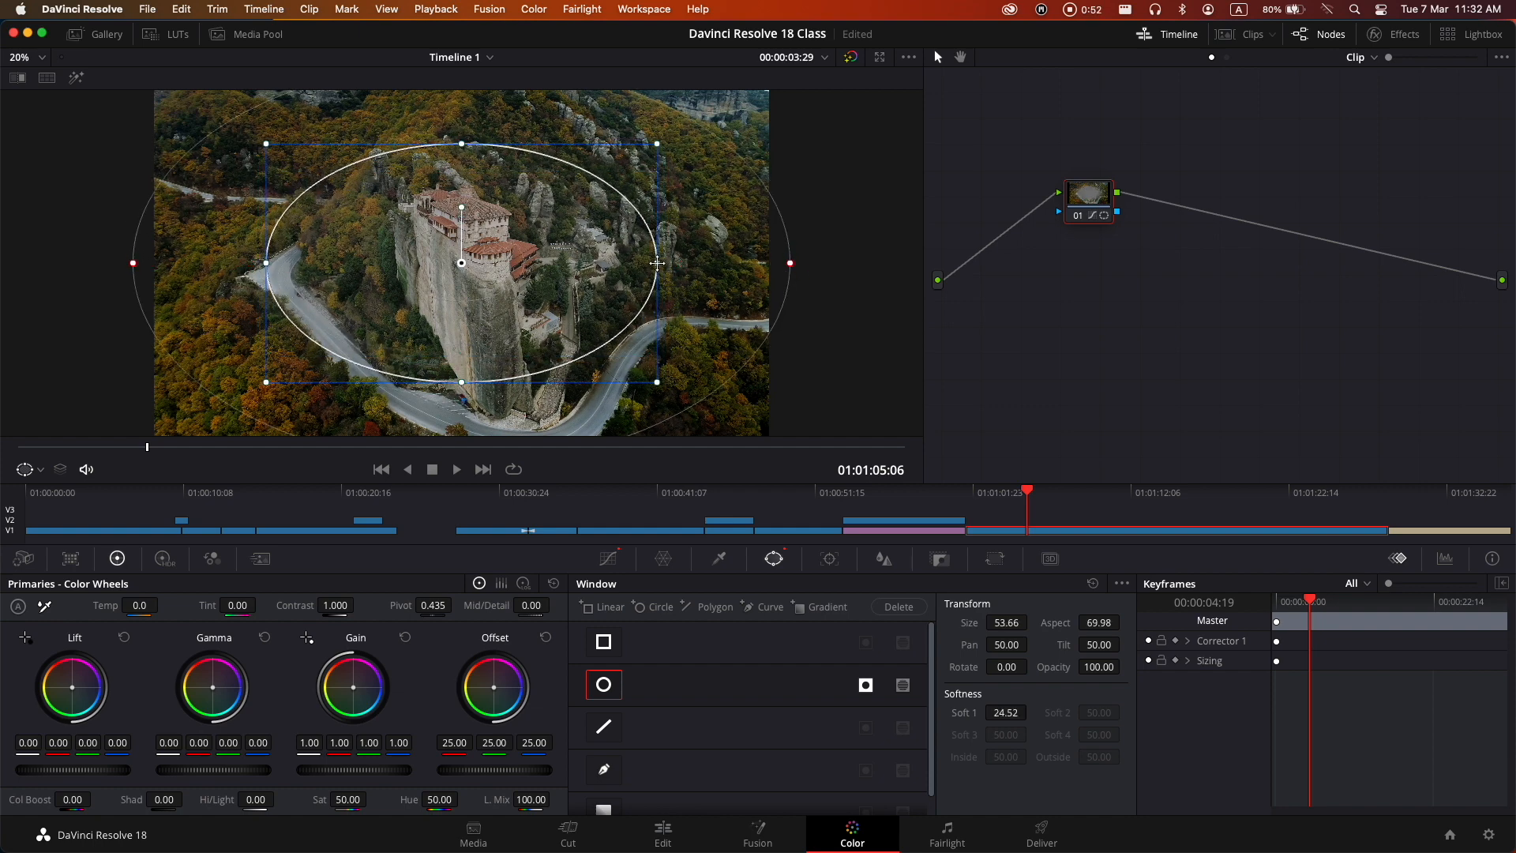
drag(462, 144, 462, 150)
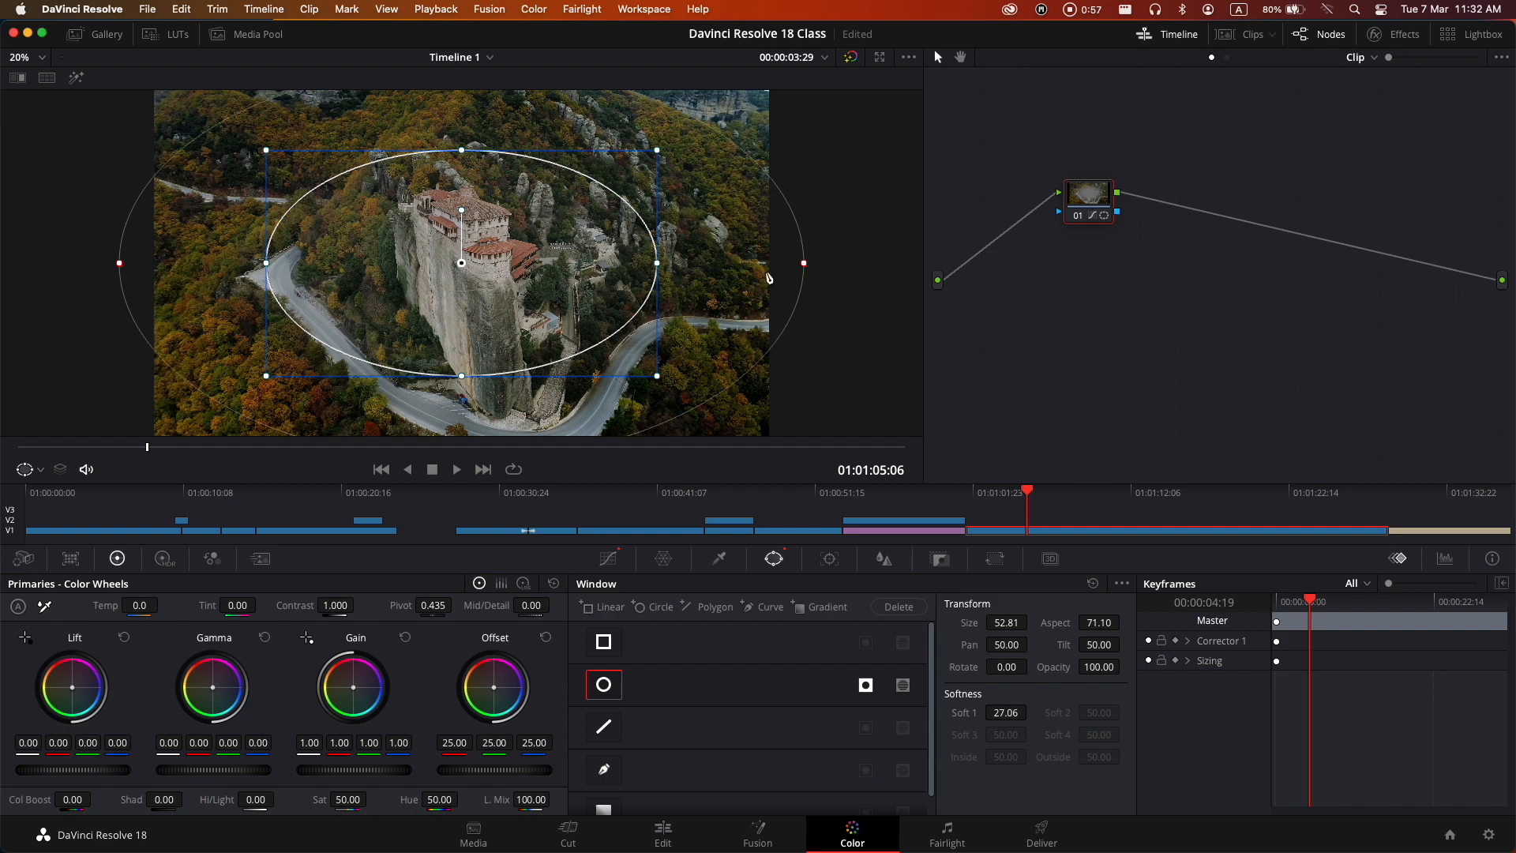
- Lower the shadow point of the custom curve a little further and toggle the grade bypass to compare before and after
click(608, 558)
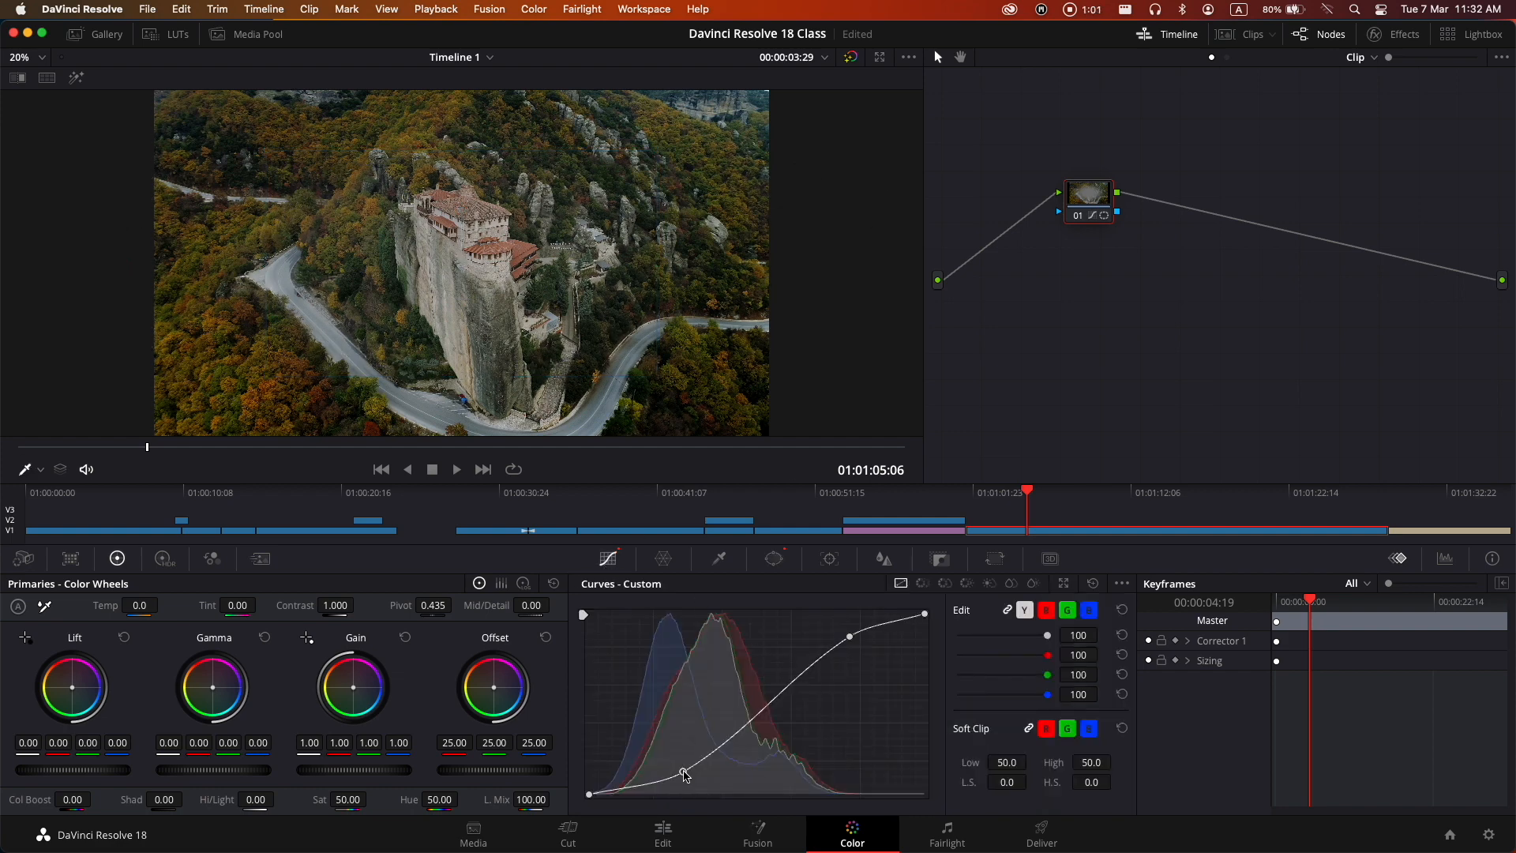
drag(683, 771, 689, 780)
click(850, 59)
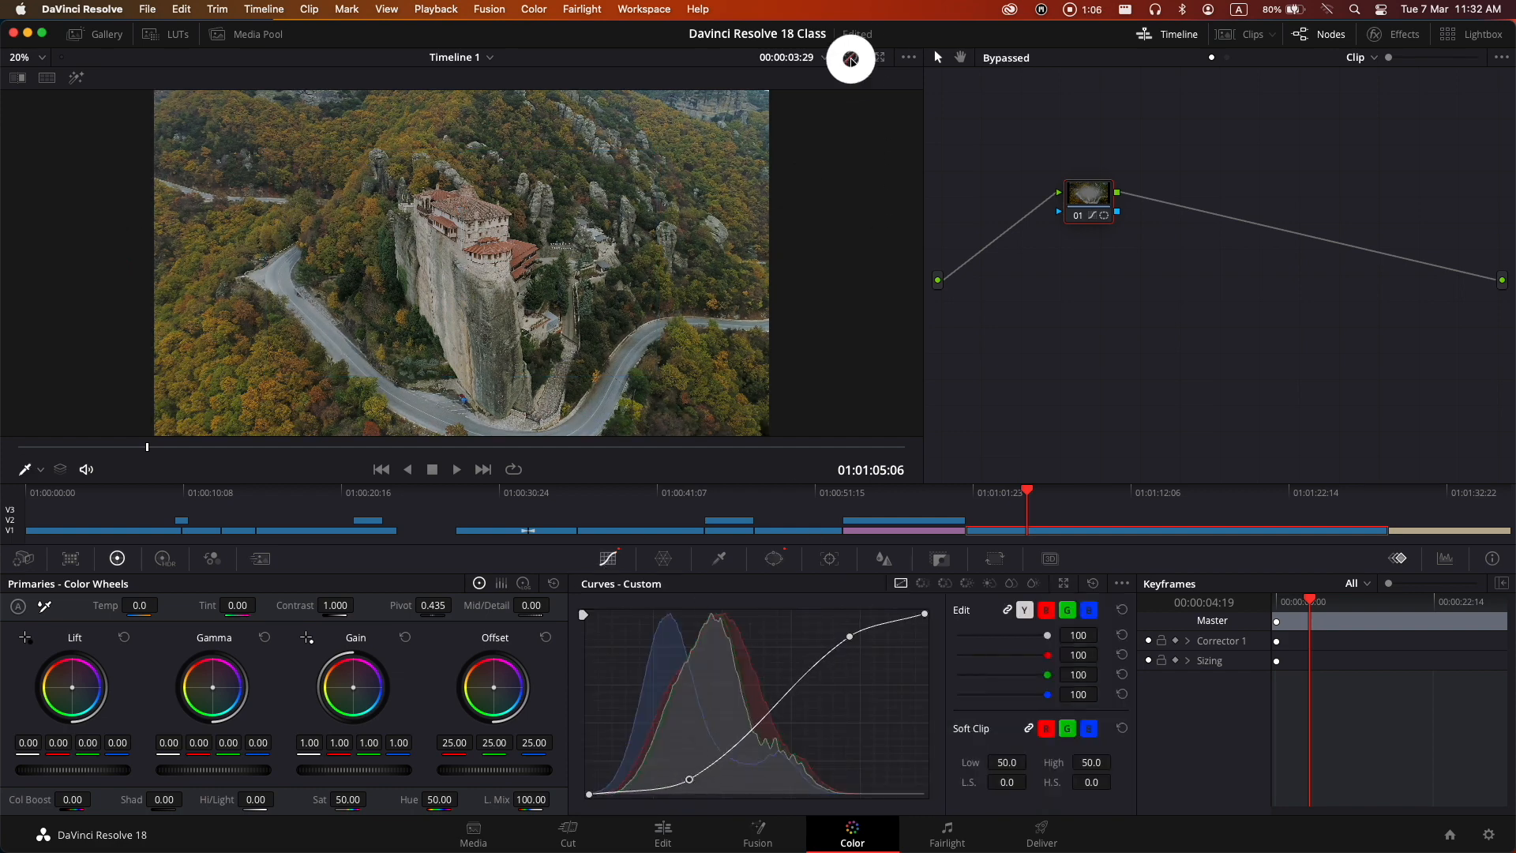
click(851, 58)
click(850, 59)
click(850, 58)
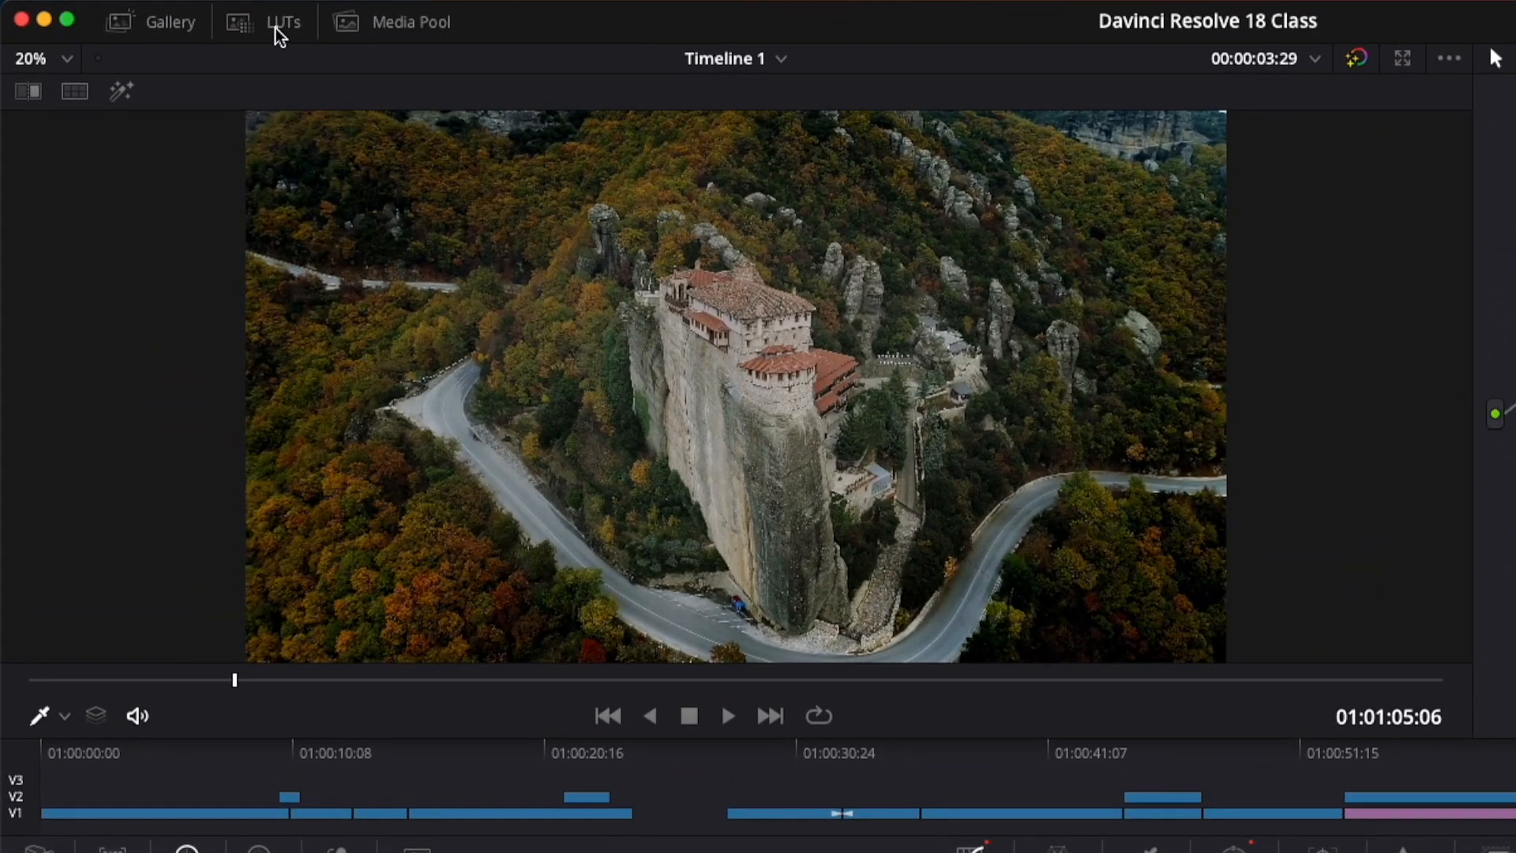
- Browse the LUT library's folders, including DJI and HDR ST 2084, and close the library
click(170, 34)
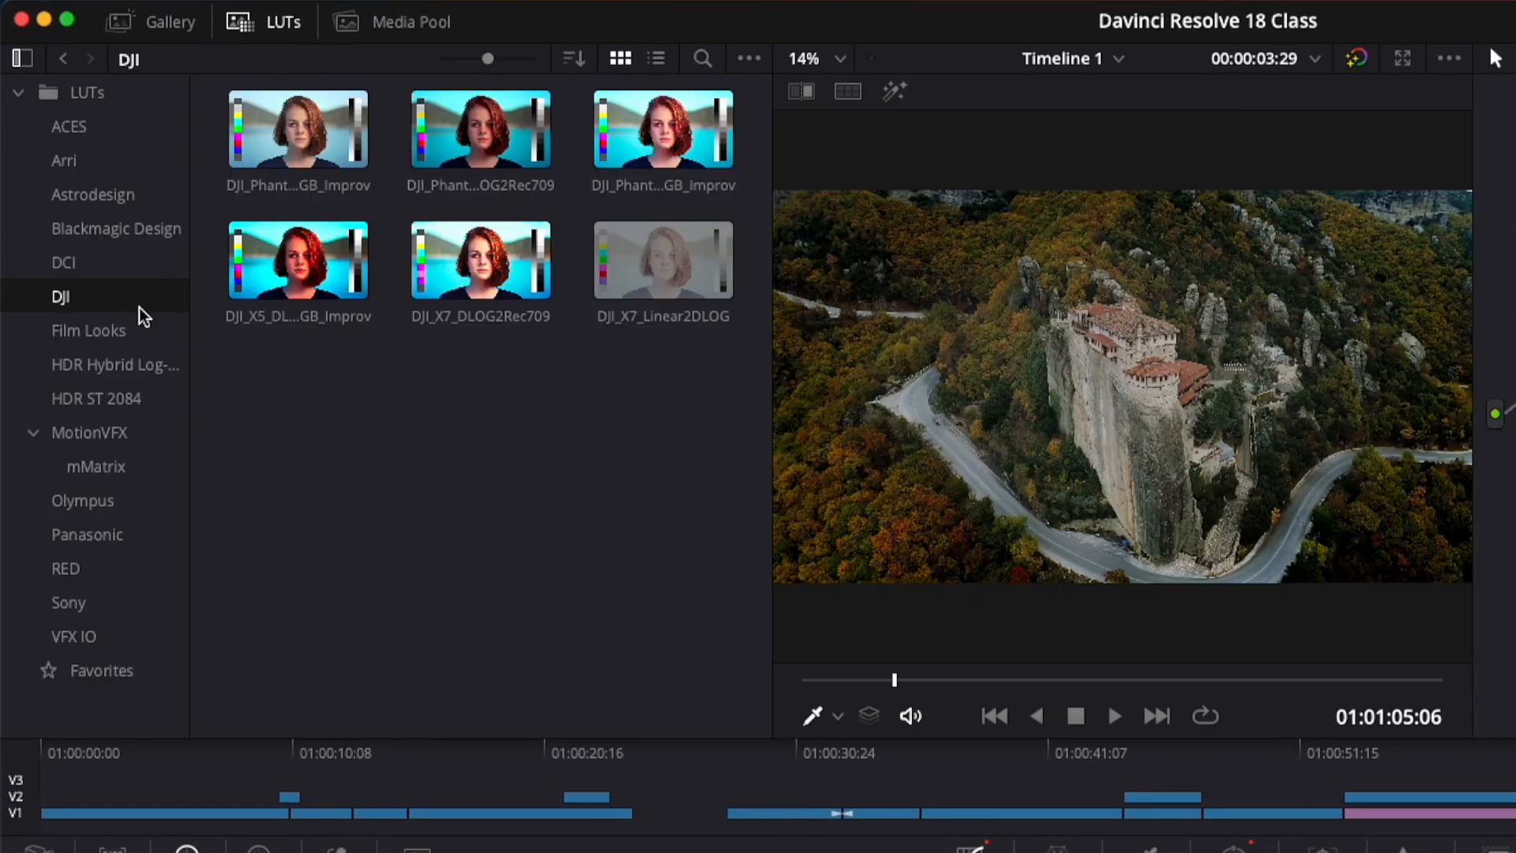
click(118, 330)
click(118, 364)
click(109, 346)
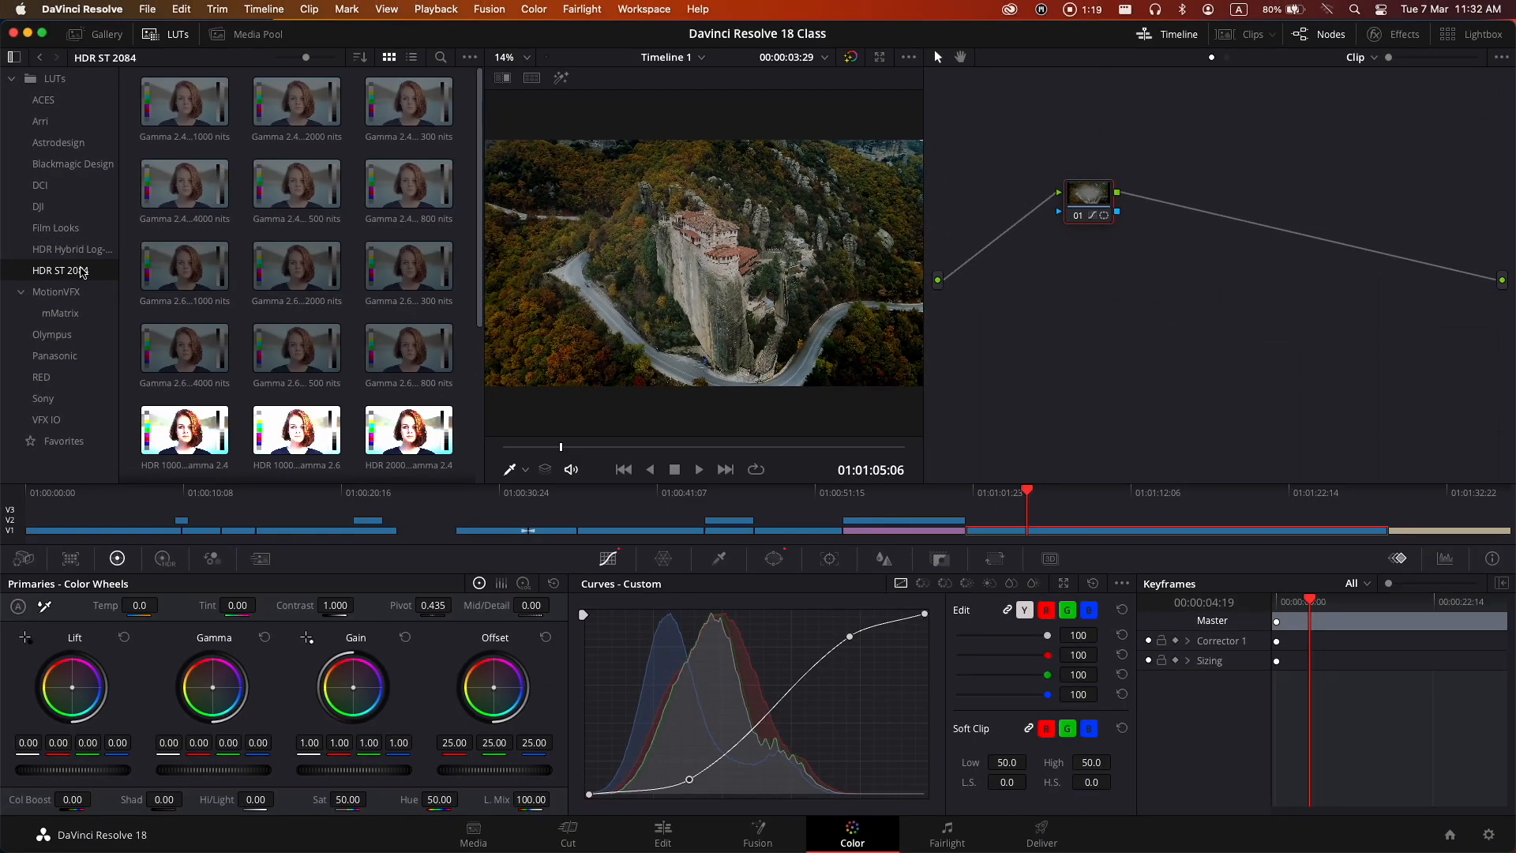
click(107, 261)
click(229, 28)
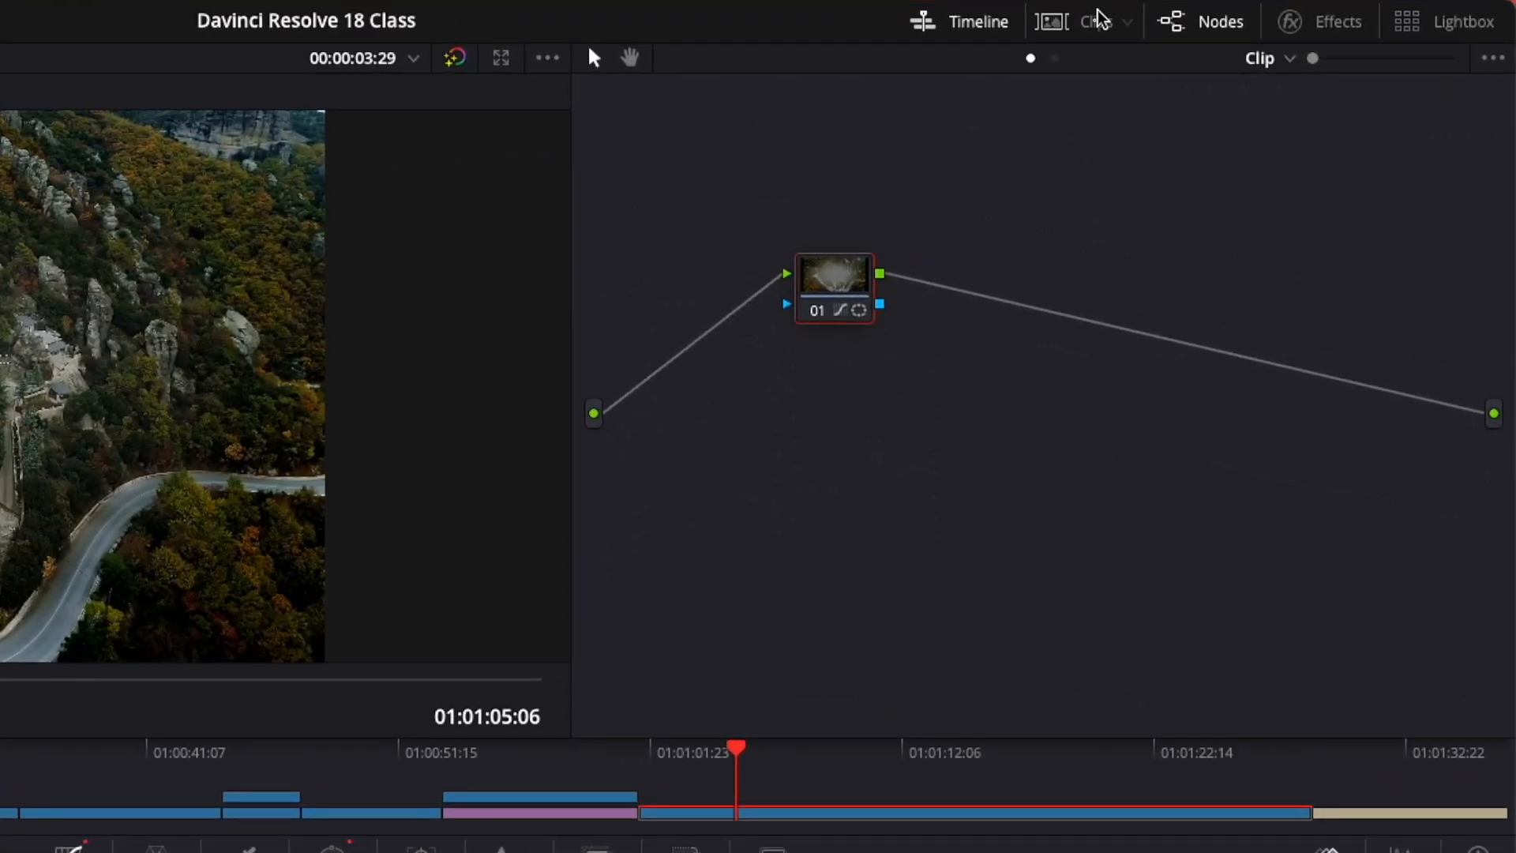
- Show the clip thumbnails on the Color page and view clips 13 back through 9 one after another
click(1090, 22)
click(1236, 655)
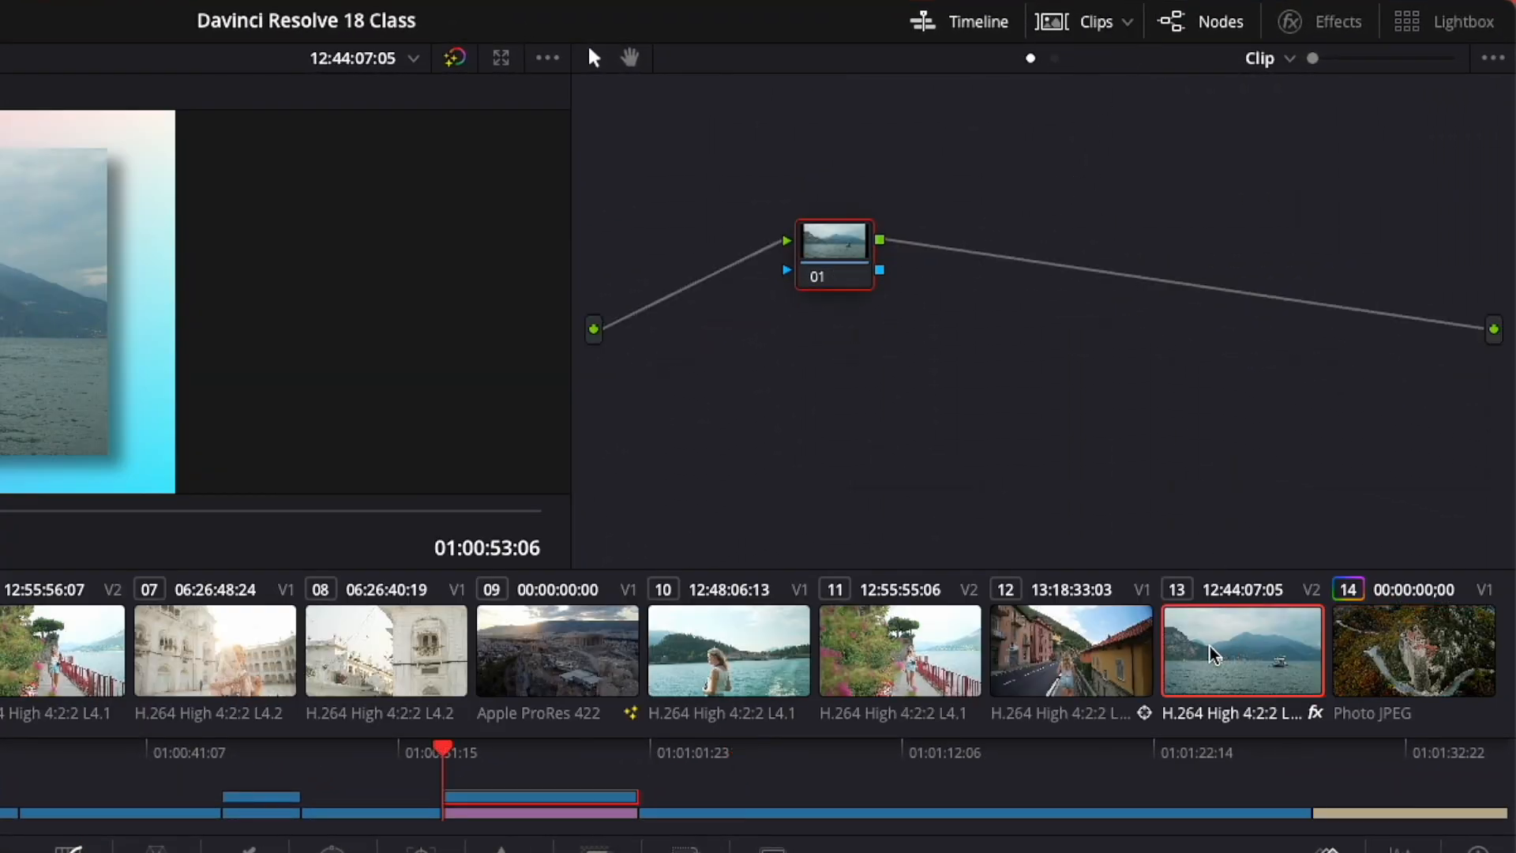
click(1082, 667)
click(952, 663)
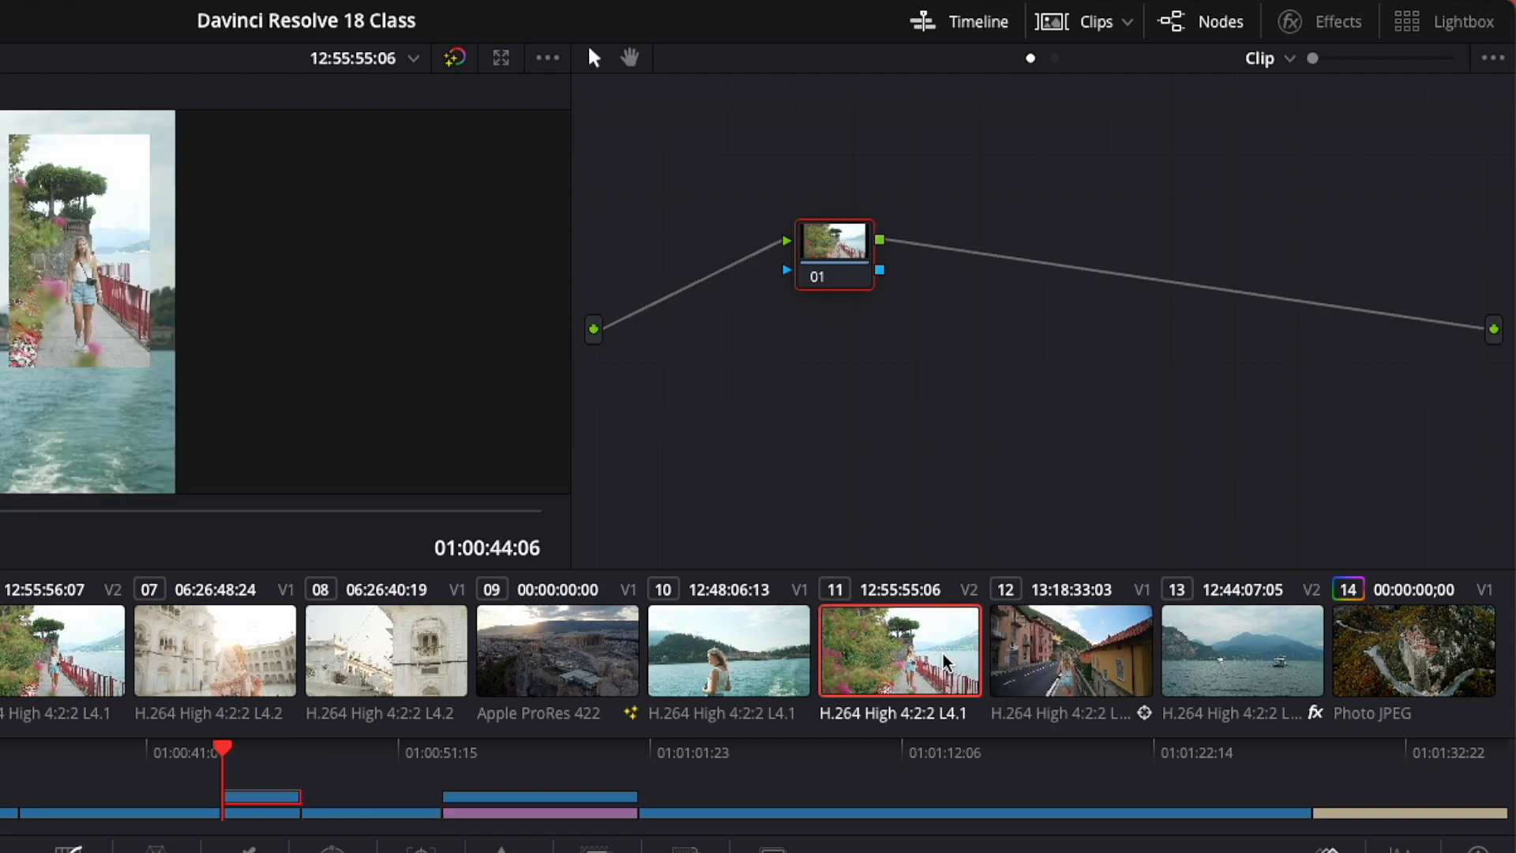
click(750, 652)
click(608, 662)
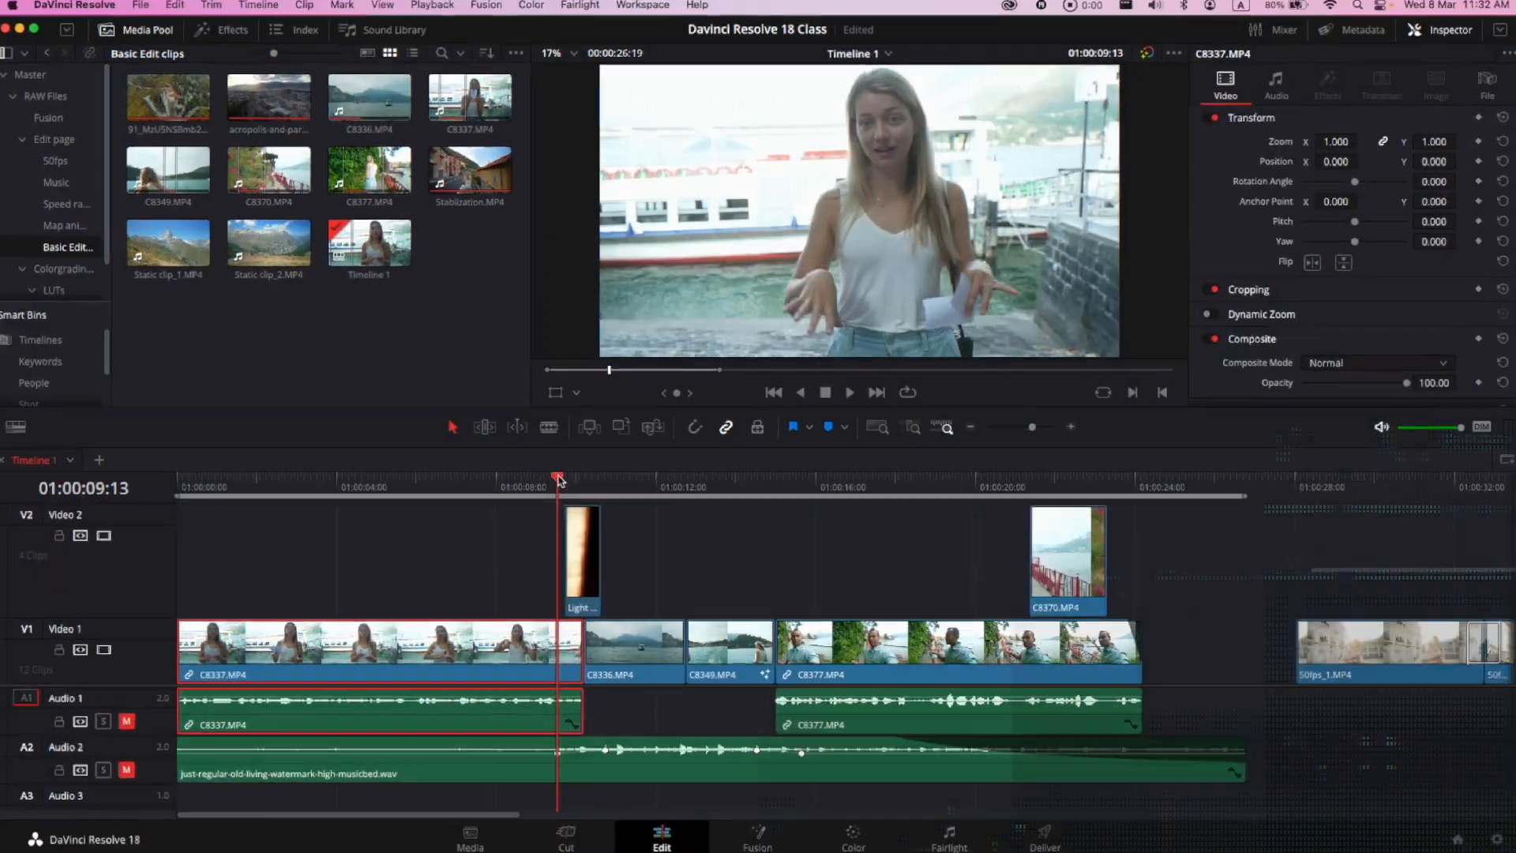
- Move the Edit page playhead to 01:00:14:02 and view the Music bin in the Fairlight page's media pool
drag(565, 479, 741, 485)
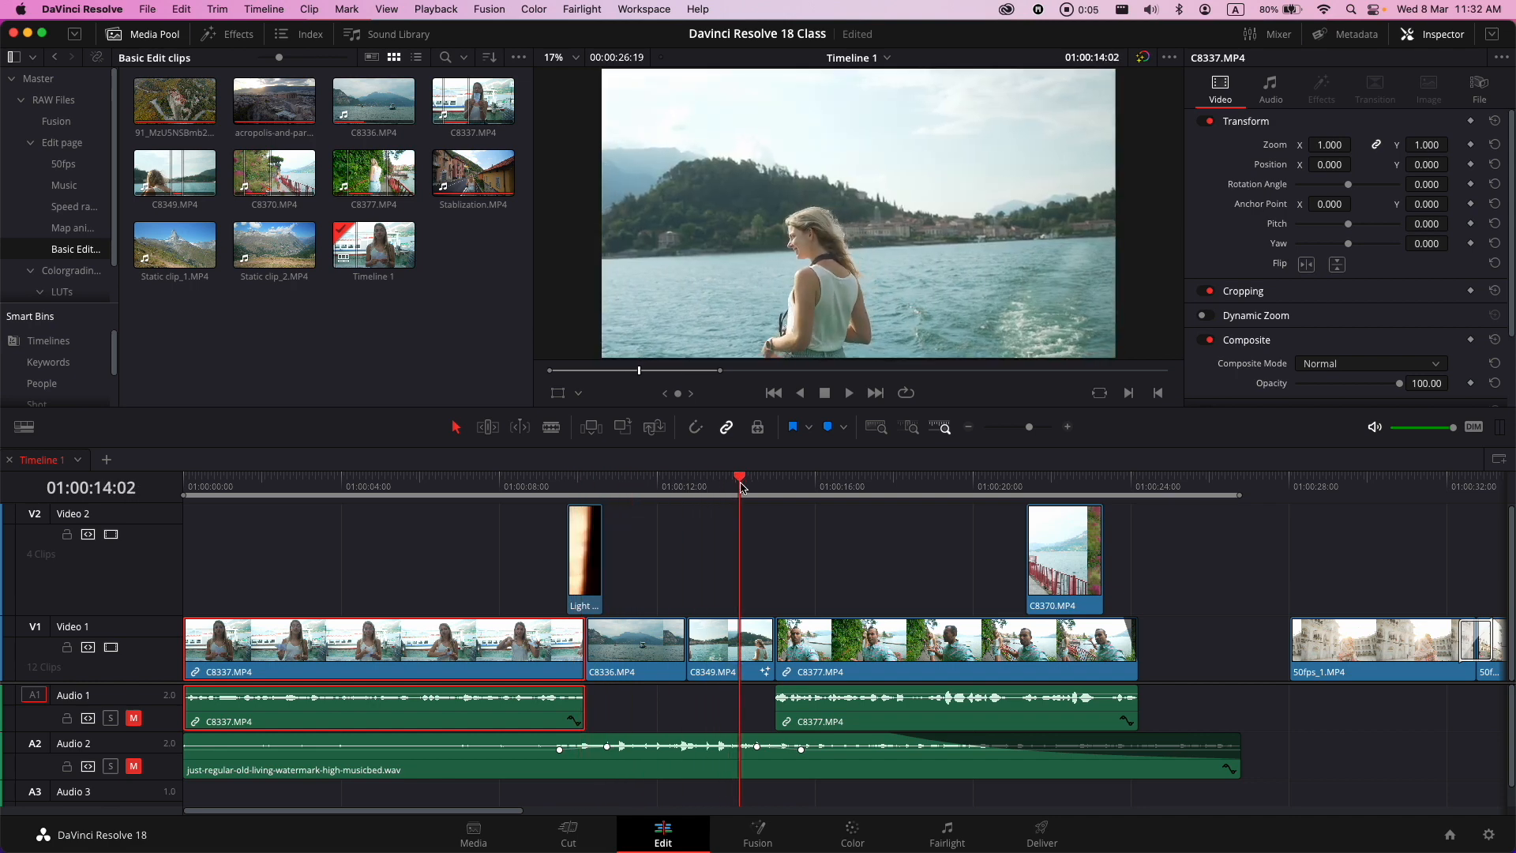
click(948, 833)
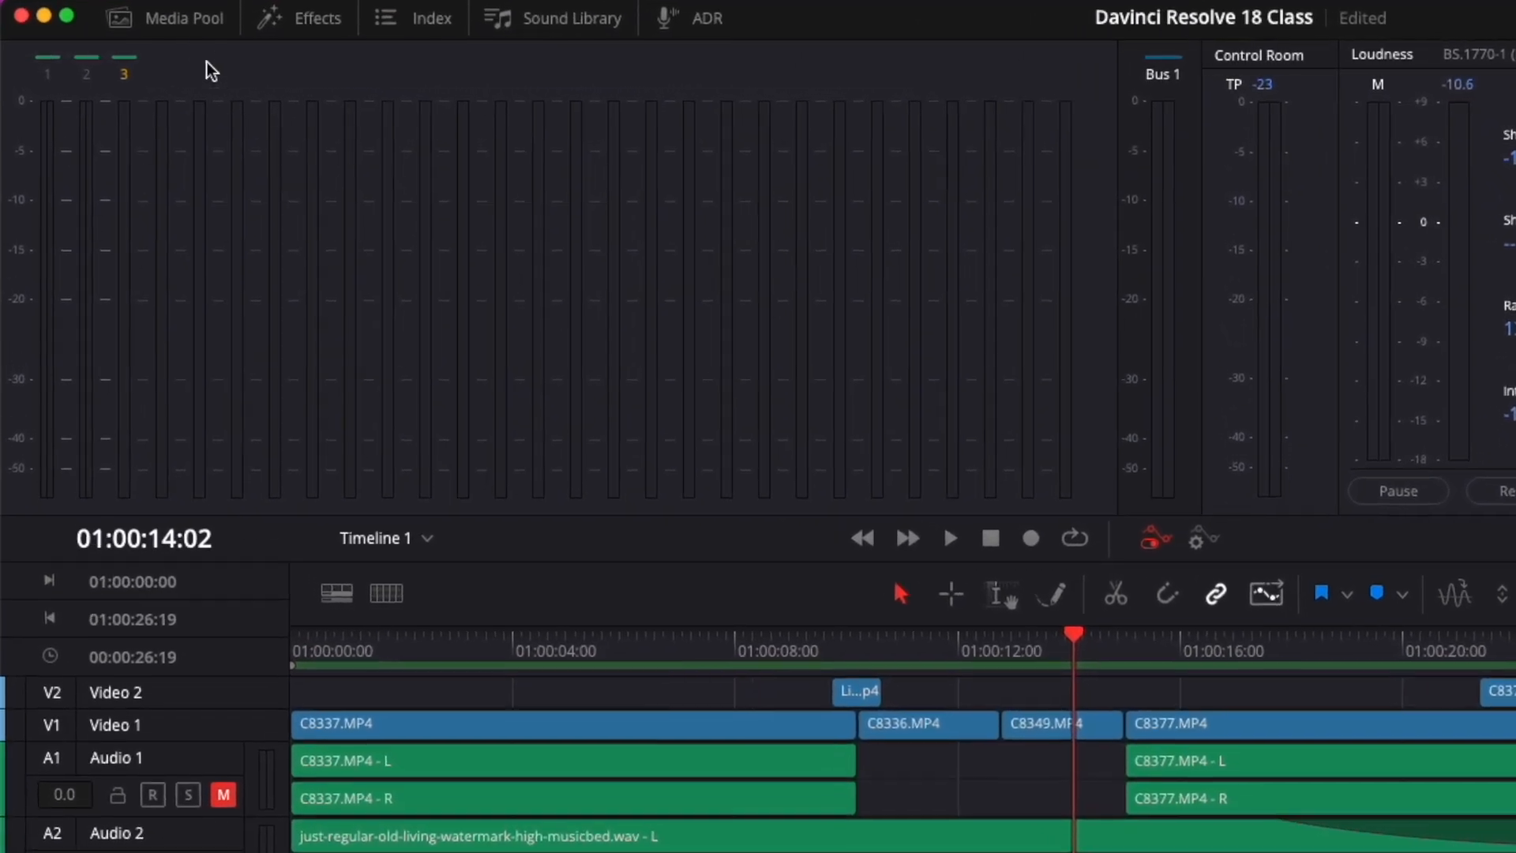
click(120, 35)
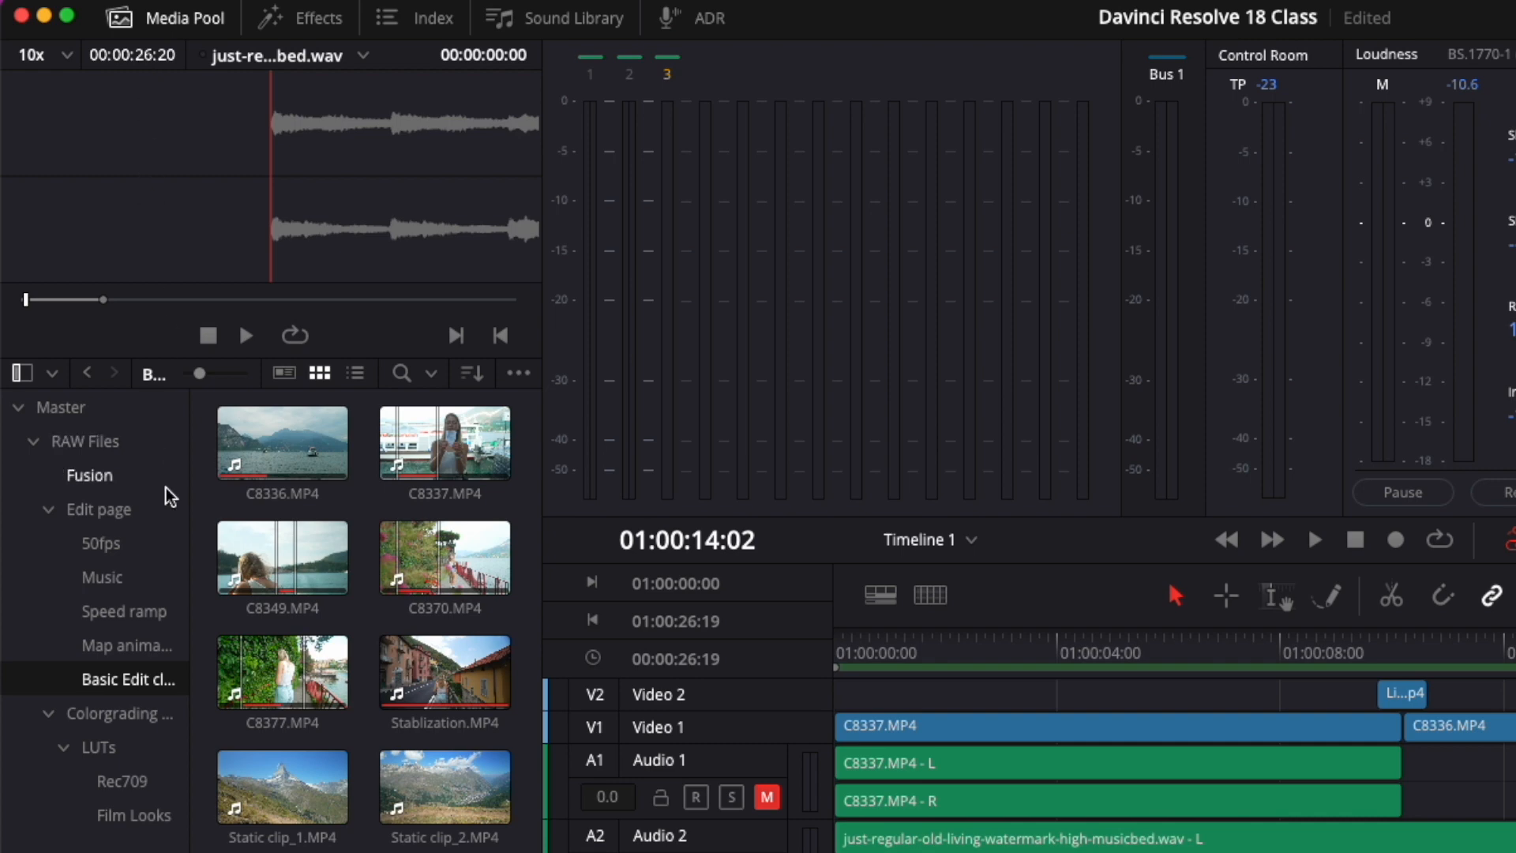
click(150, 580)
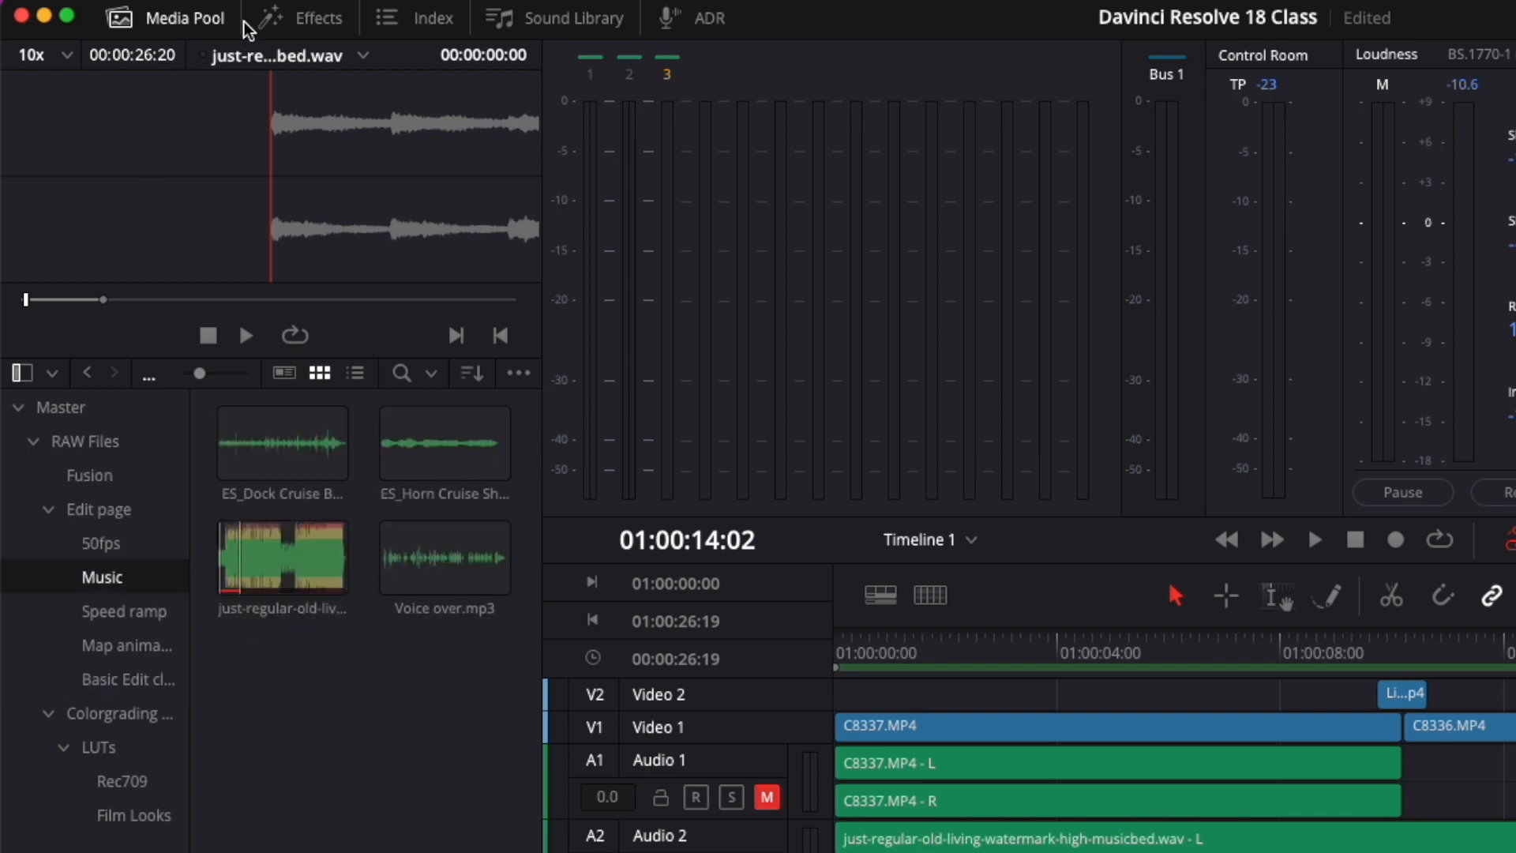
- Show only the Fairlight effects library and apply the Reverb effect to the C8337.MP4 audio clip on Audio 1
click(316, 17)
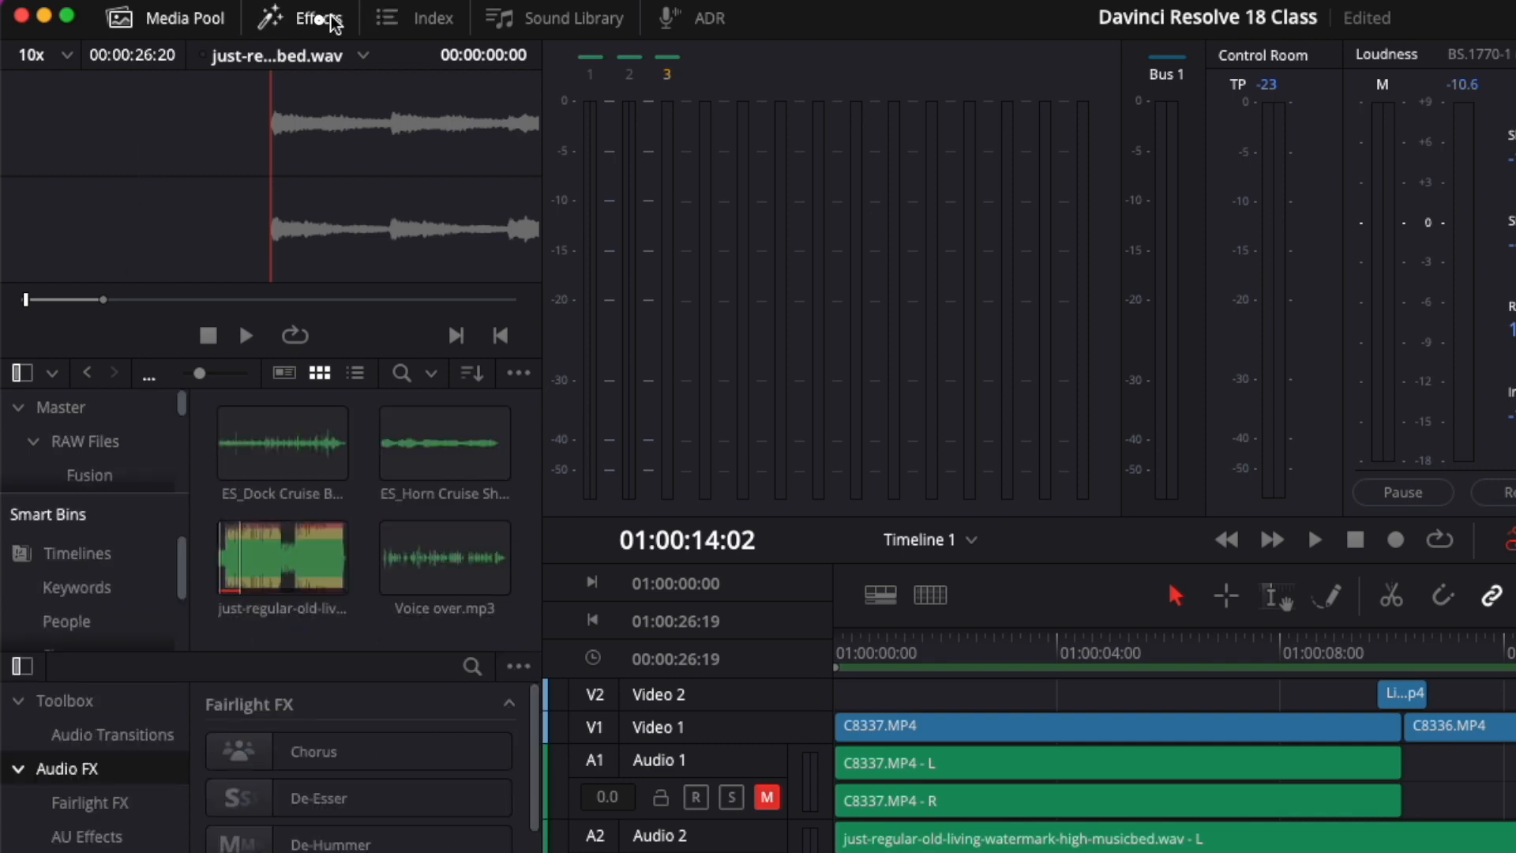
click(197, 19)
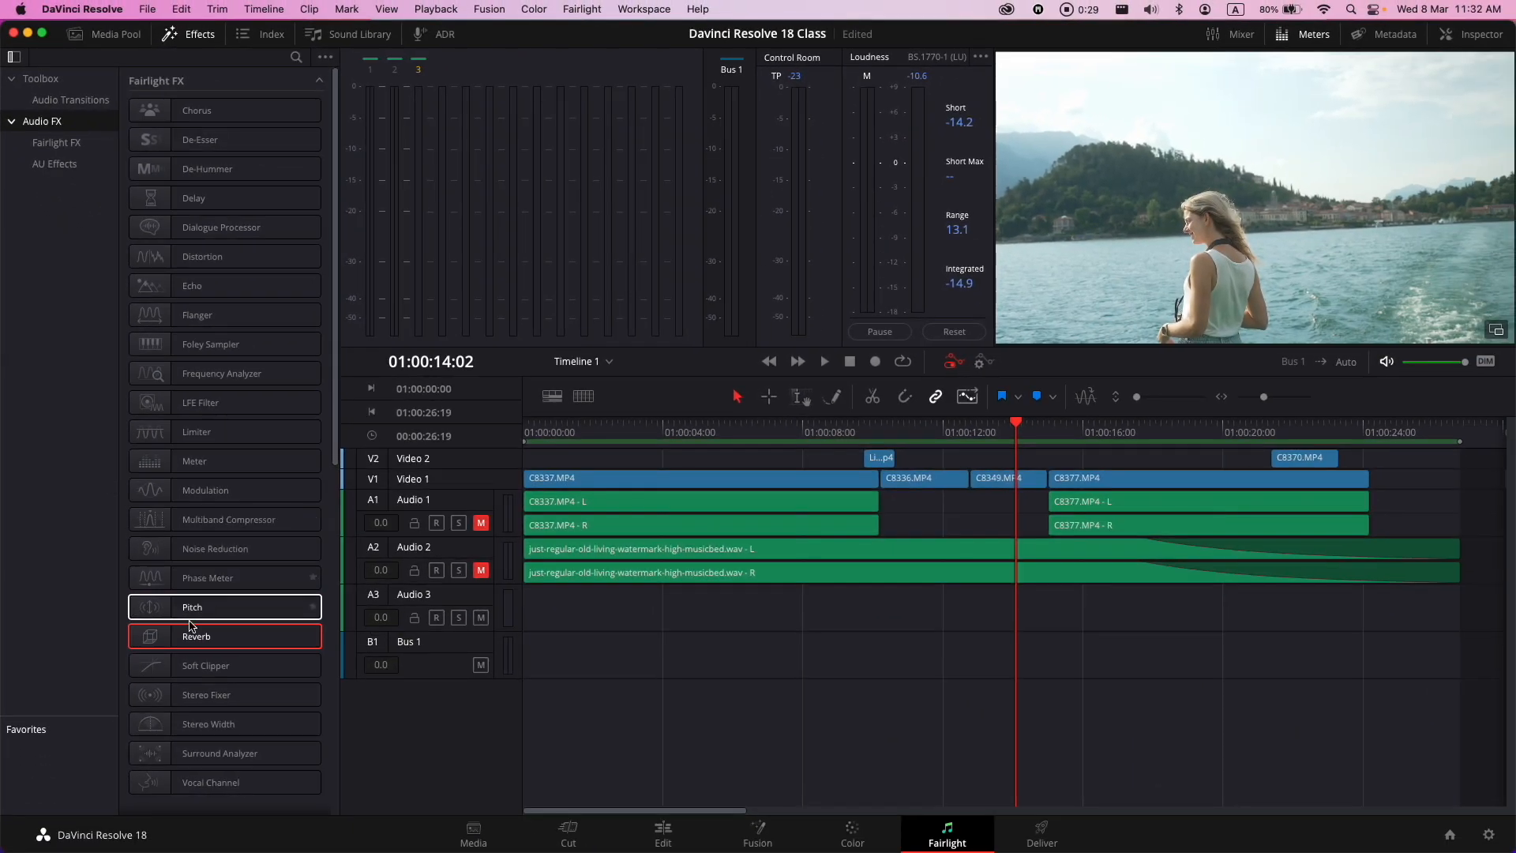
drag(211, 642, 608, 513)
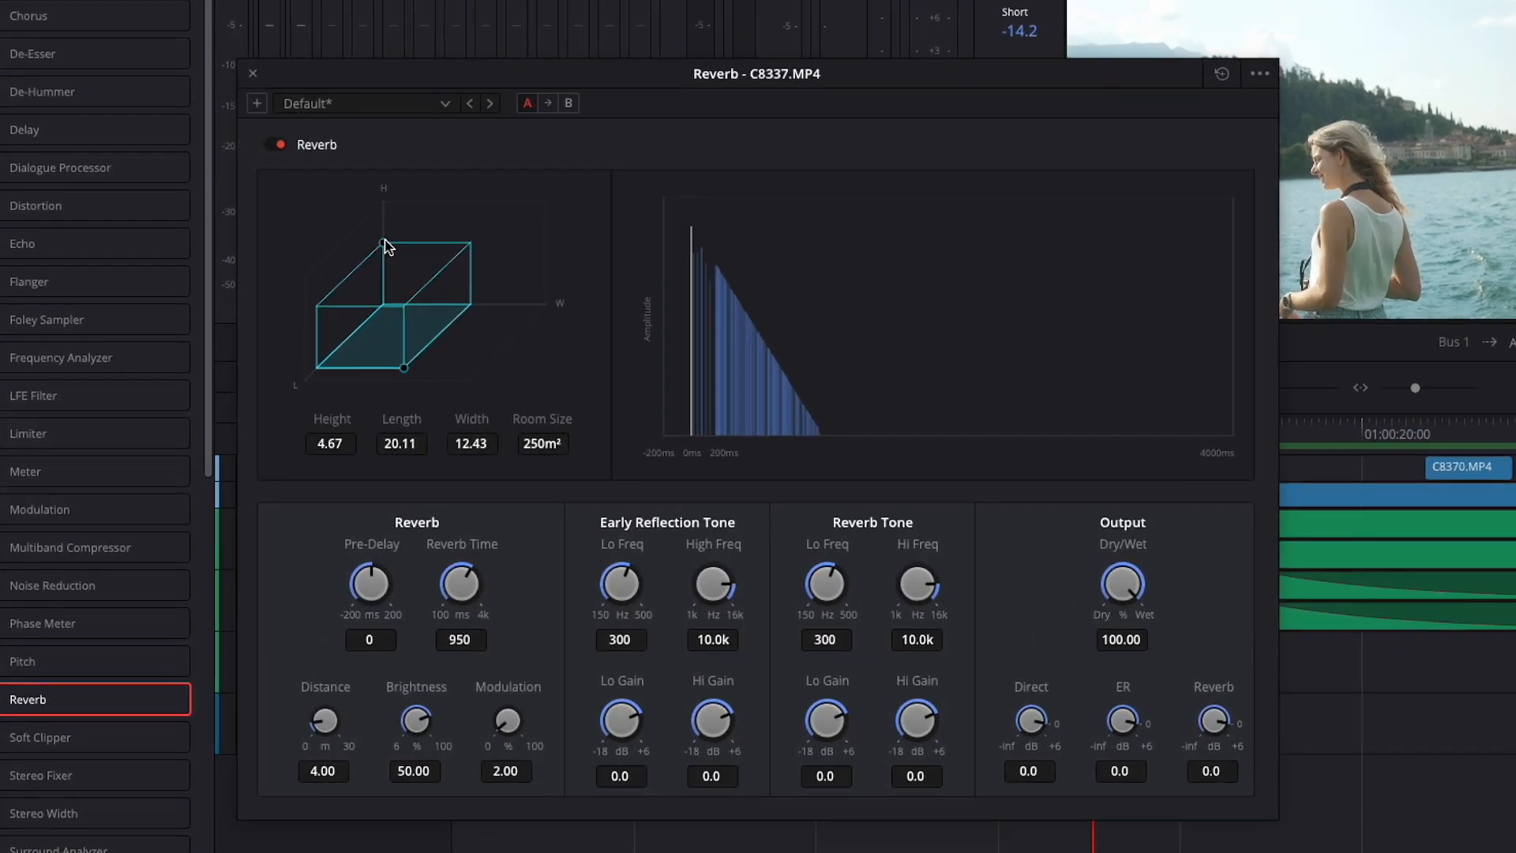
- Try a wider reverb room and the Cathedral preset, settle on Concert Hall, and close the effect window and effects library
drag(403, 371, 449, 365)
click(302, 105)
click(308, 150)
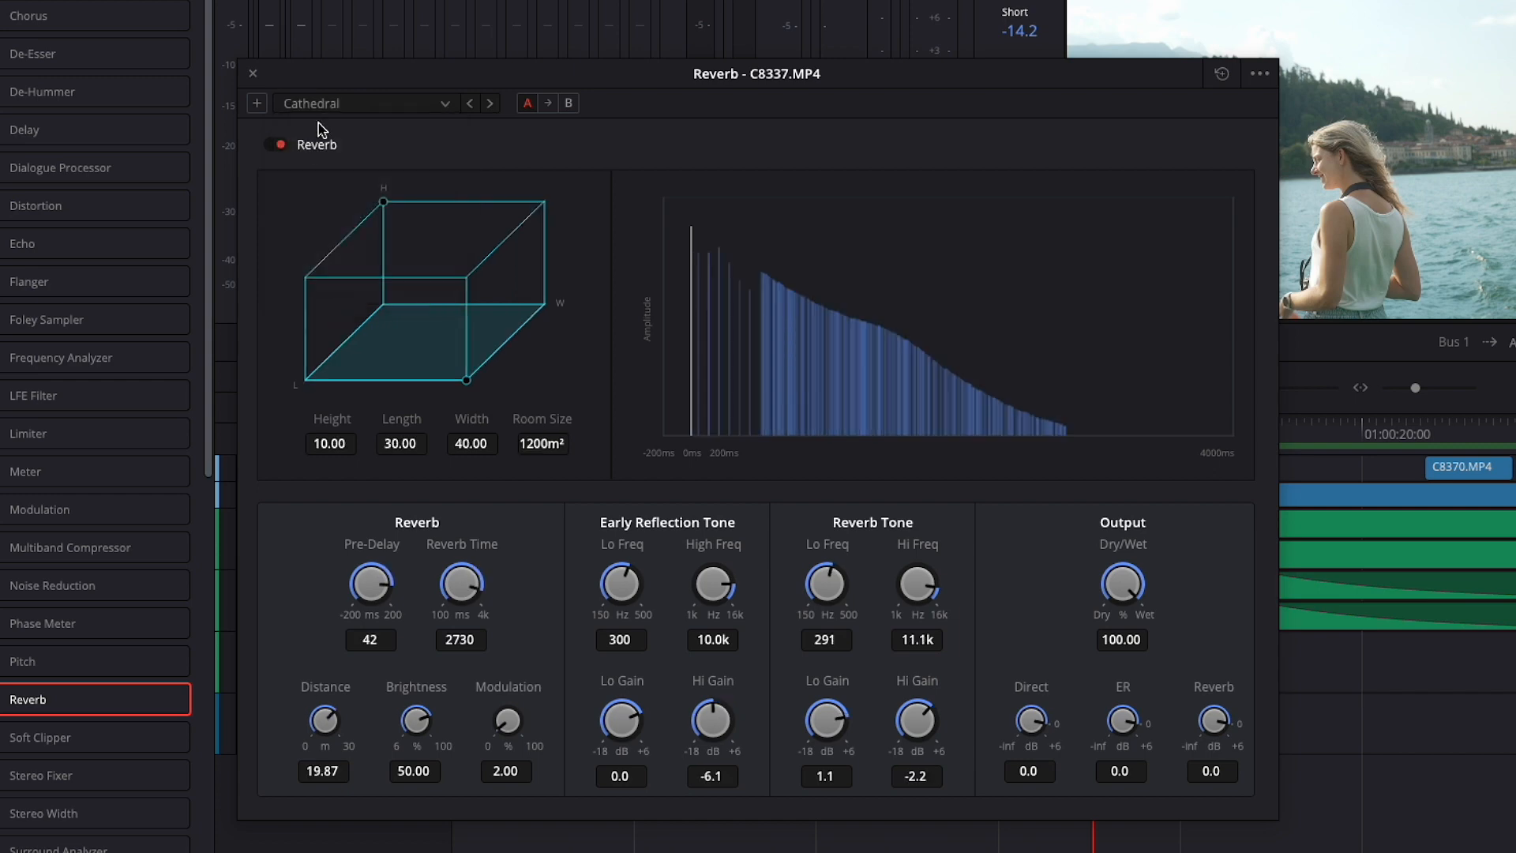
click(332, 108)
click(337, 175)
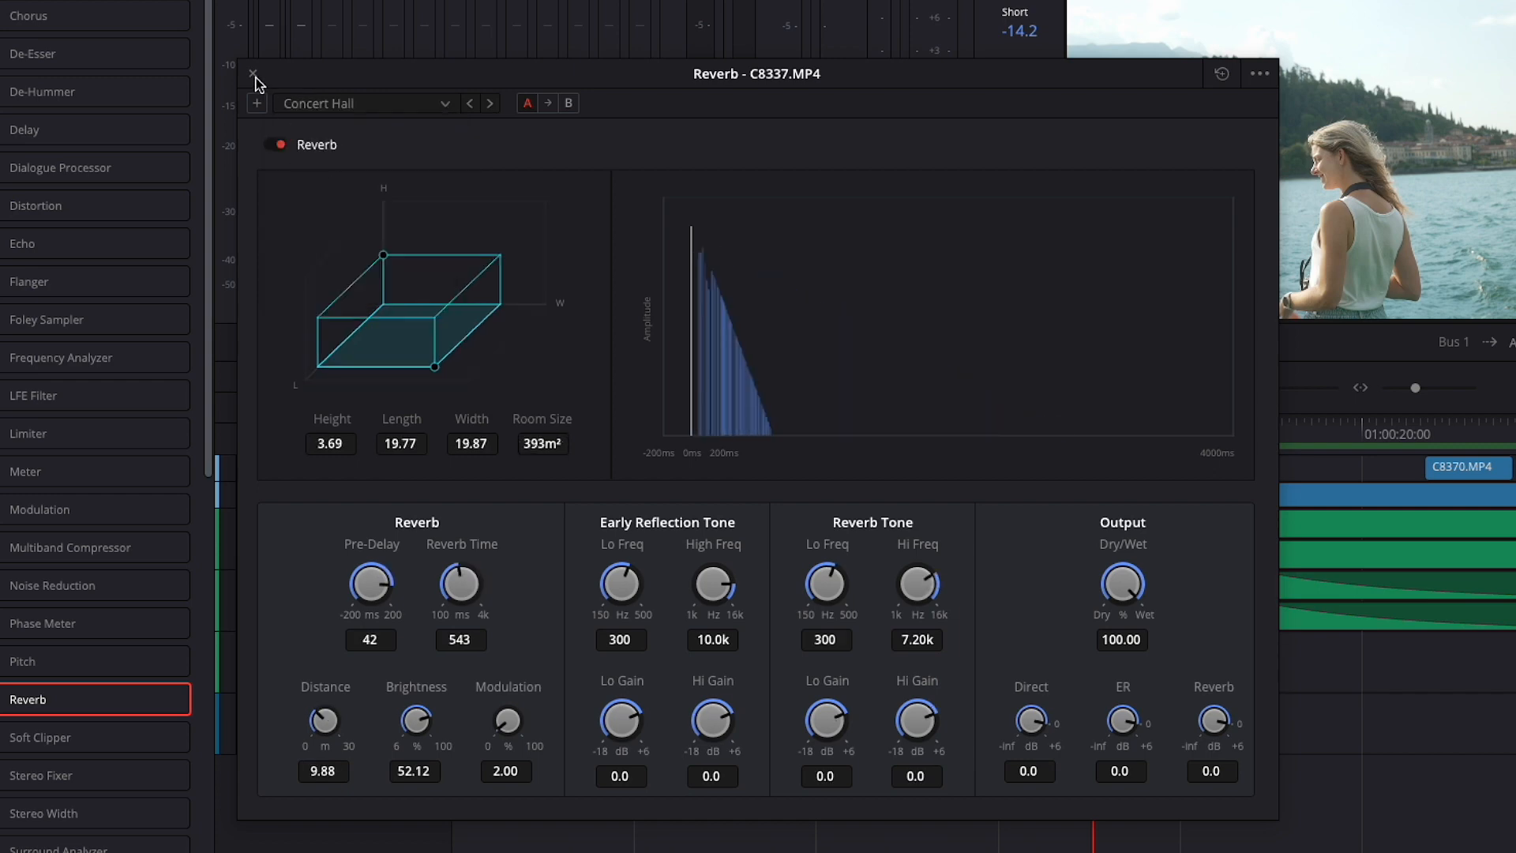
click(253, 75)
click(203, 36)
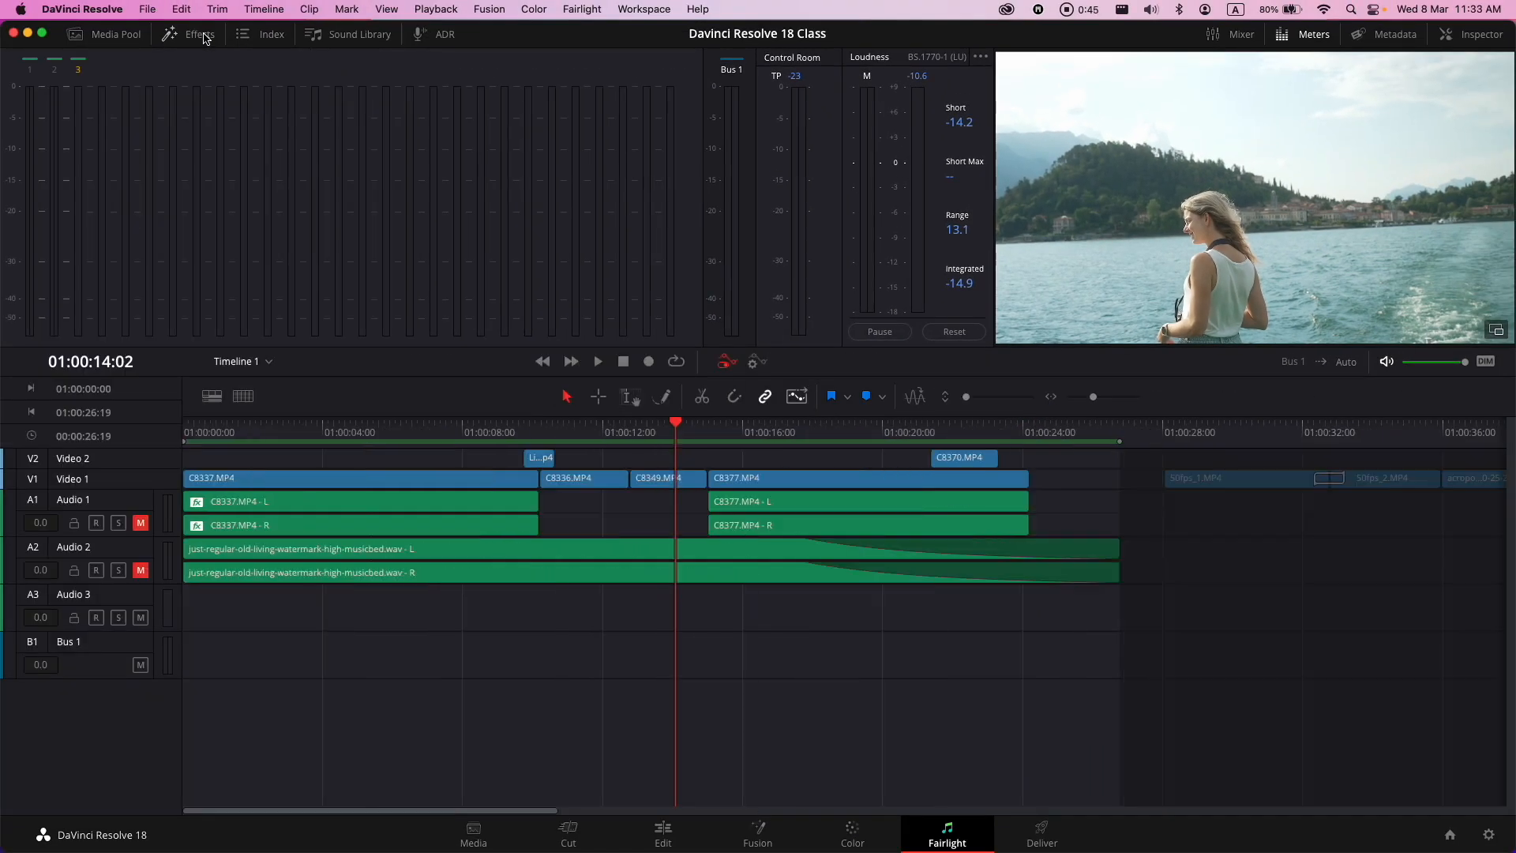
- Search the Sound Library for "wave" and place Ocean Waves Day From Balcony on Audio 3 beneath C8336.MP4 and C8349.MP4
click(375, 38)
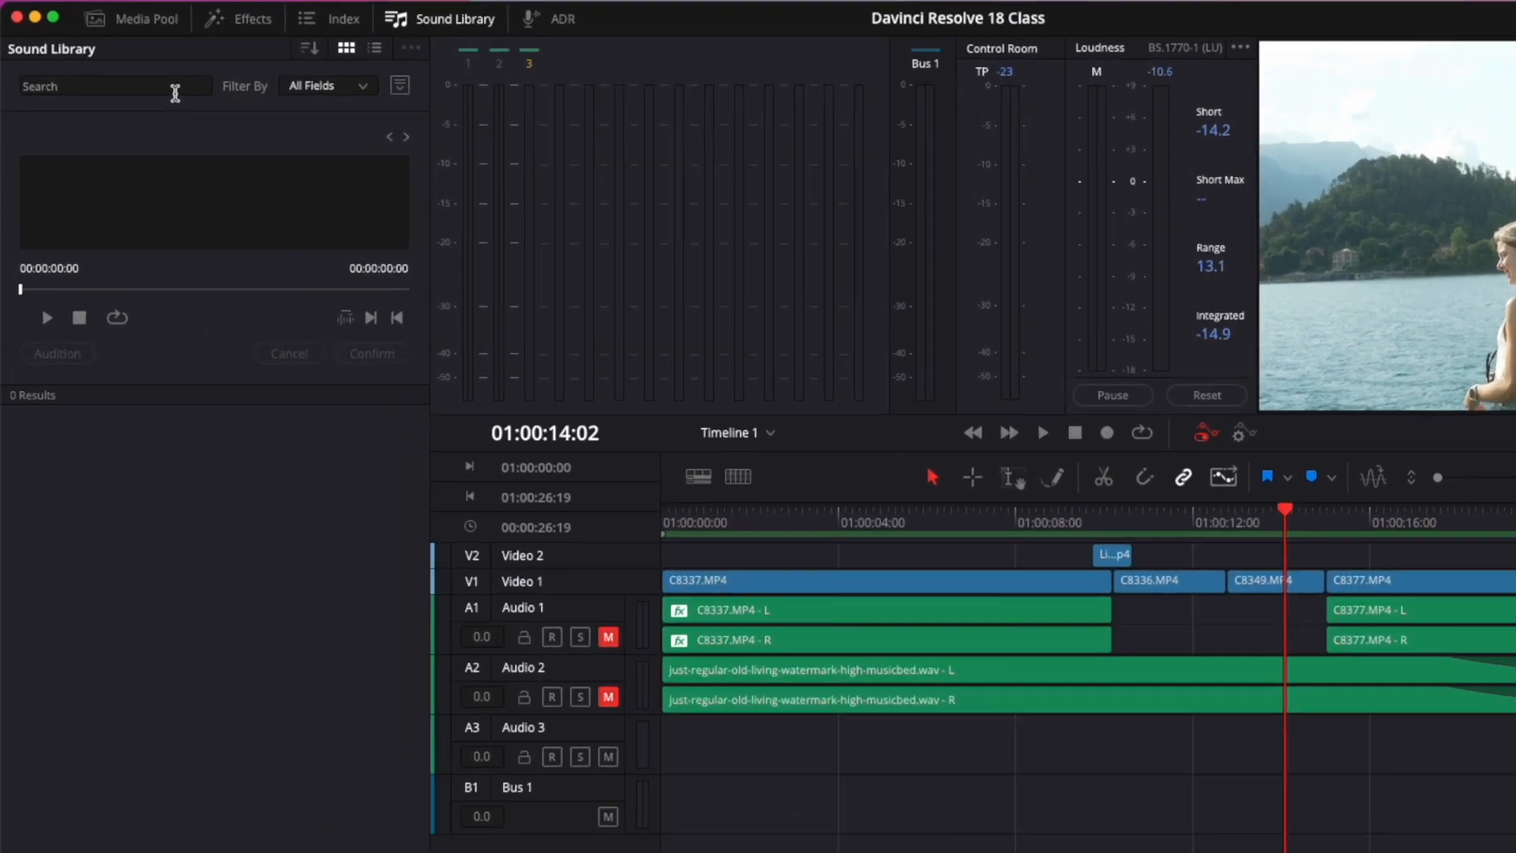
click(124, 87)
text(wave)
key(Return)
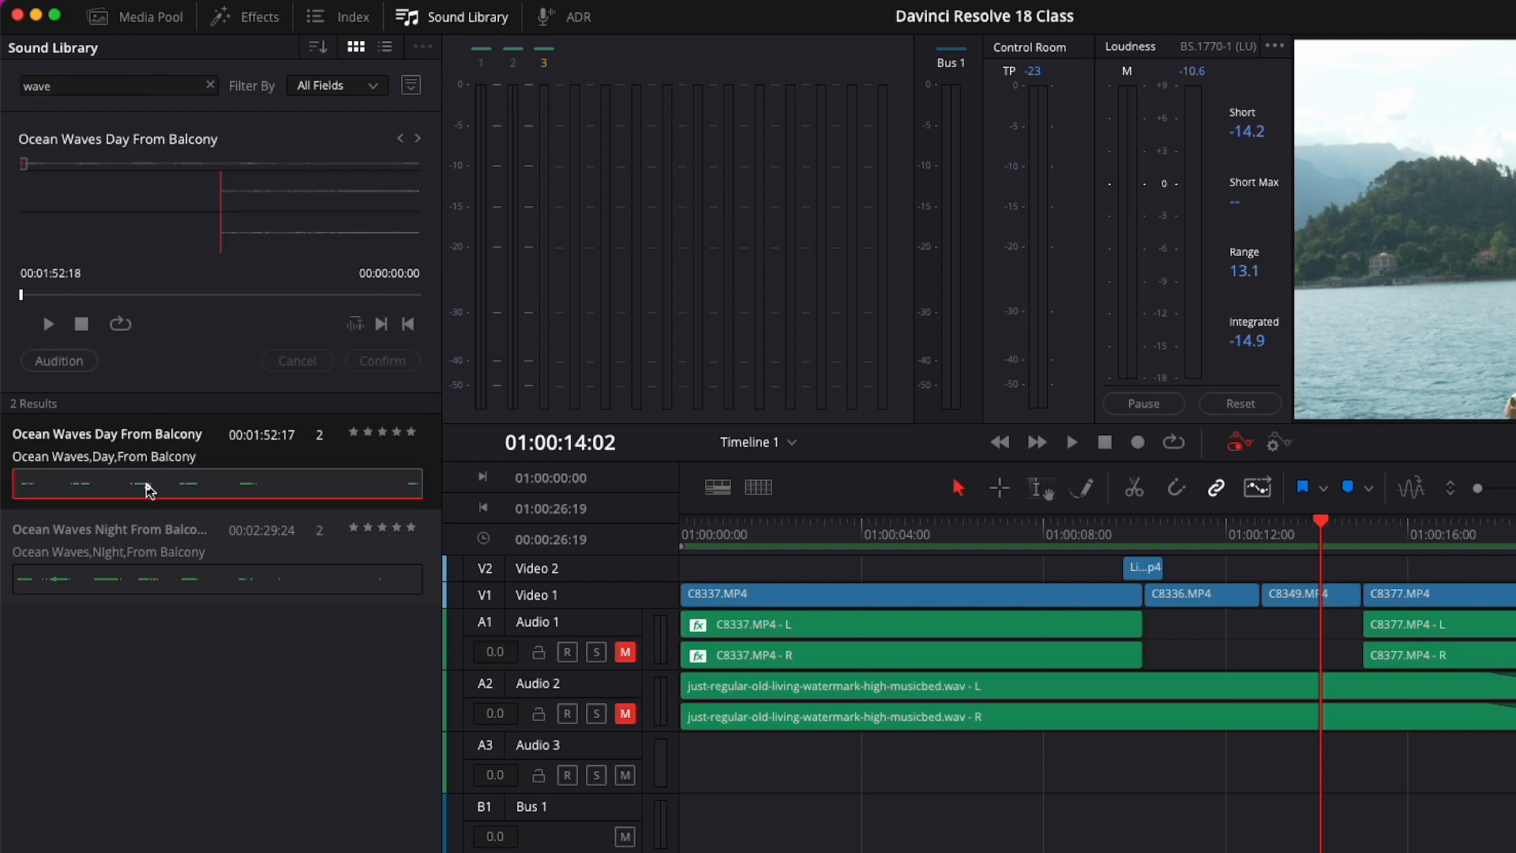
drag(147, 484, 1144, 788)
drag(1143, 788, 1143, 782)
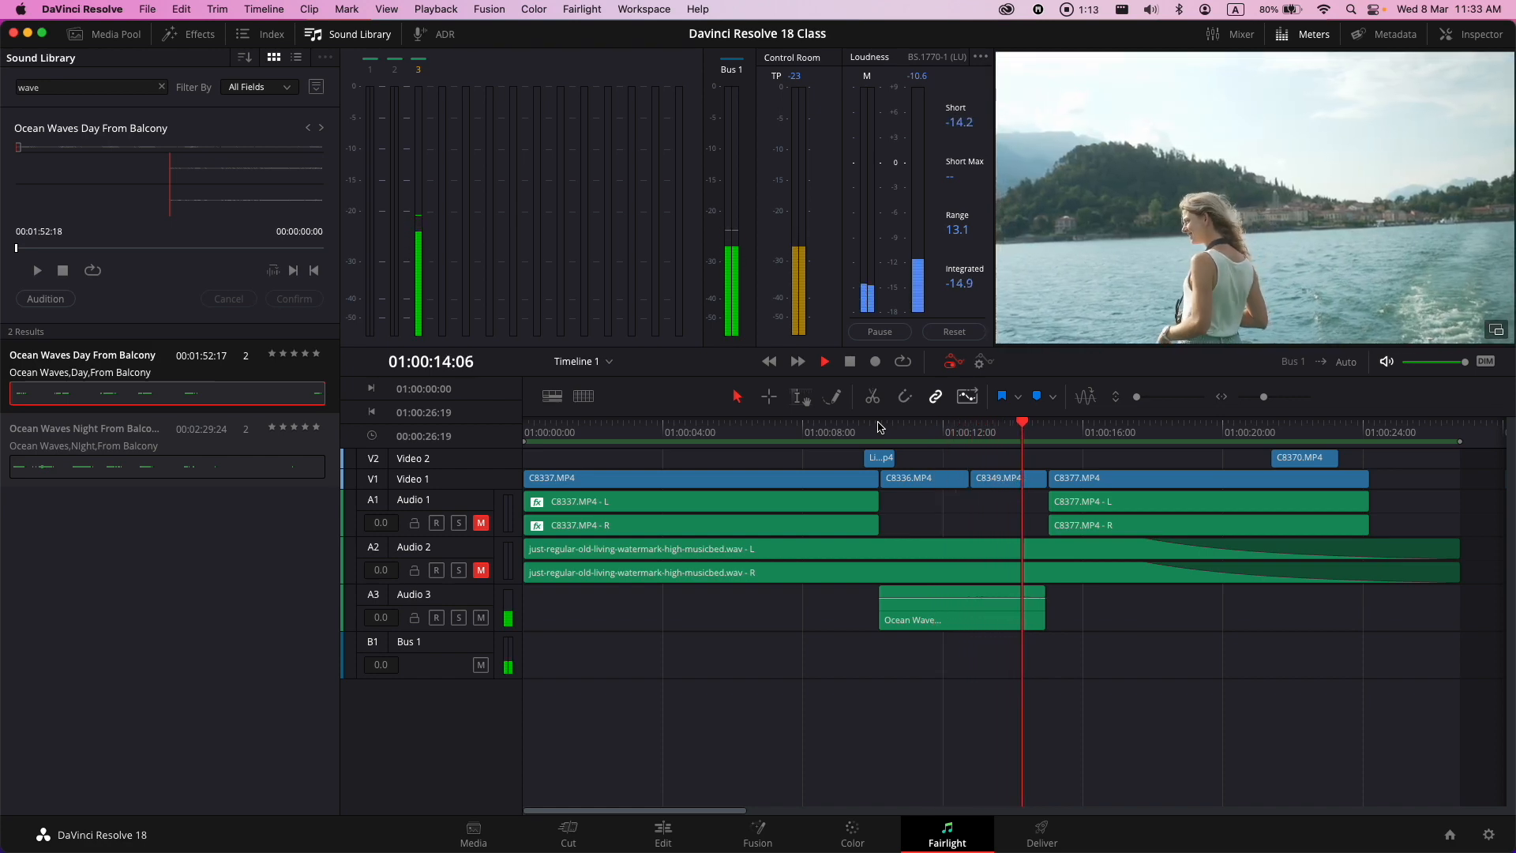
- Stop the playback, show the Mixer and open the dynamics controls of Audio 3
key(space)
click(1236, 35)
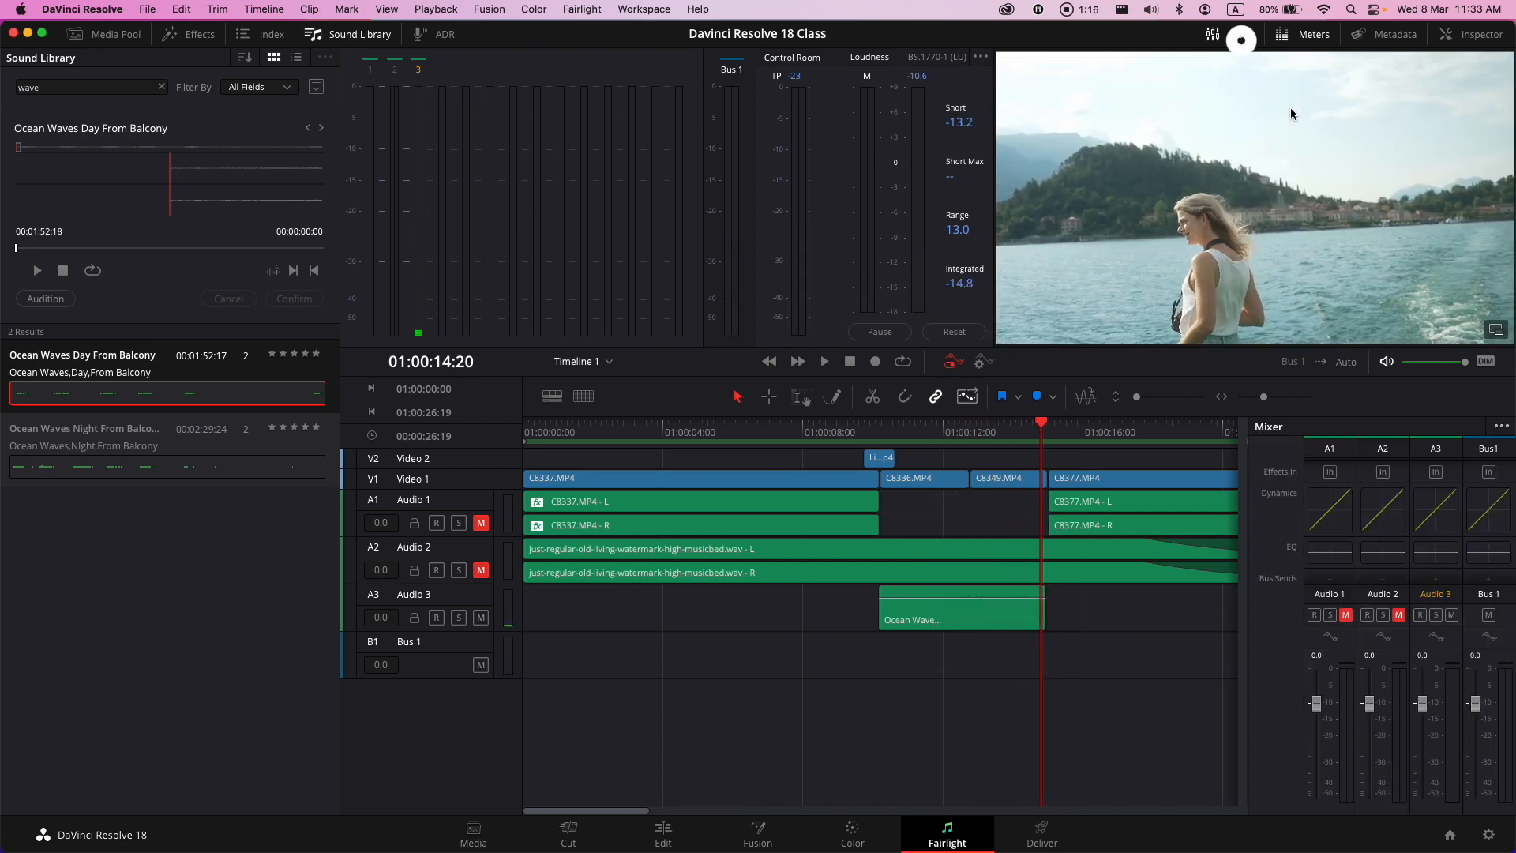
double_click(1430, 503)
- Return to the Edit page and examine the Reverb settings of C8337.MP4 in the Inspector
click(650, 830)
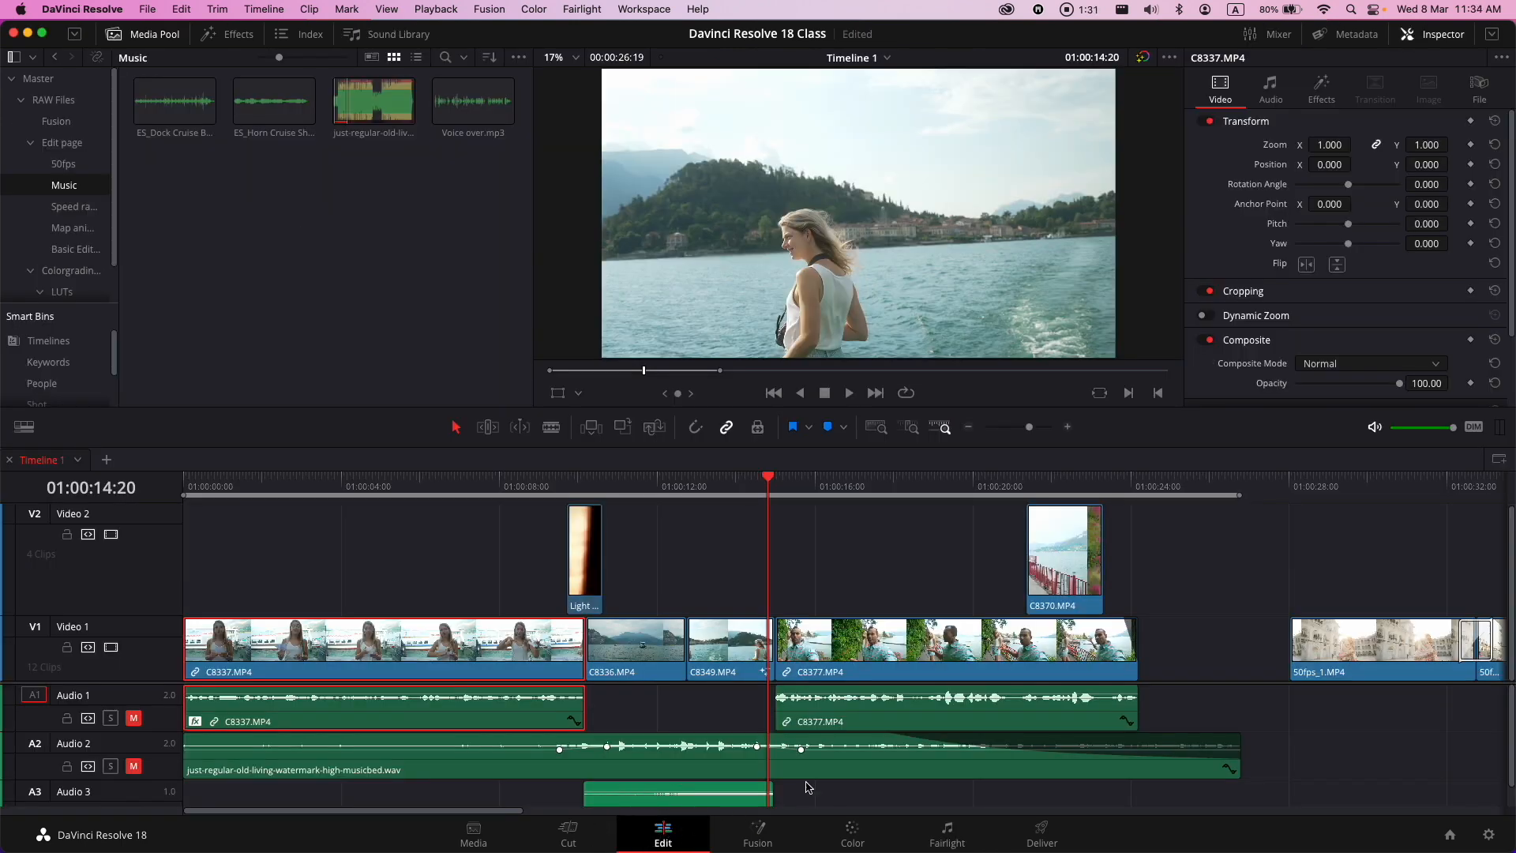
click(1318, 87)
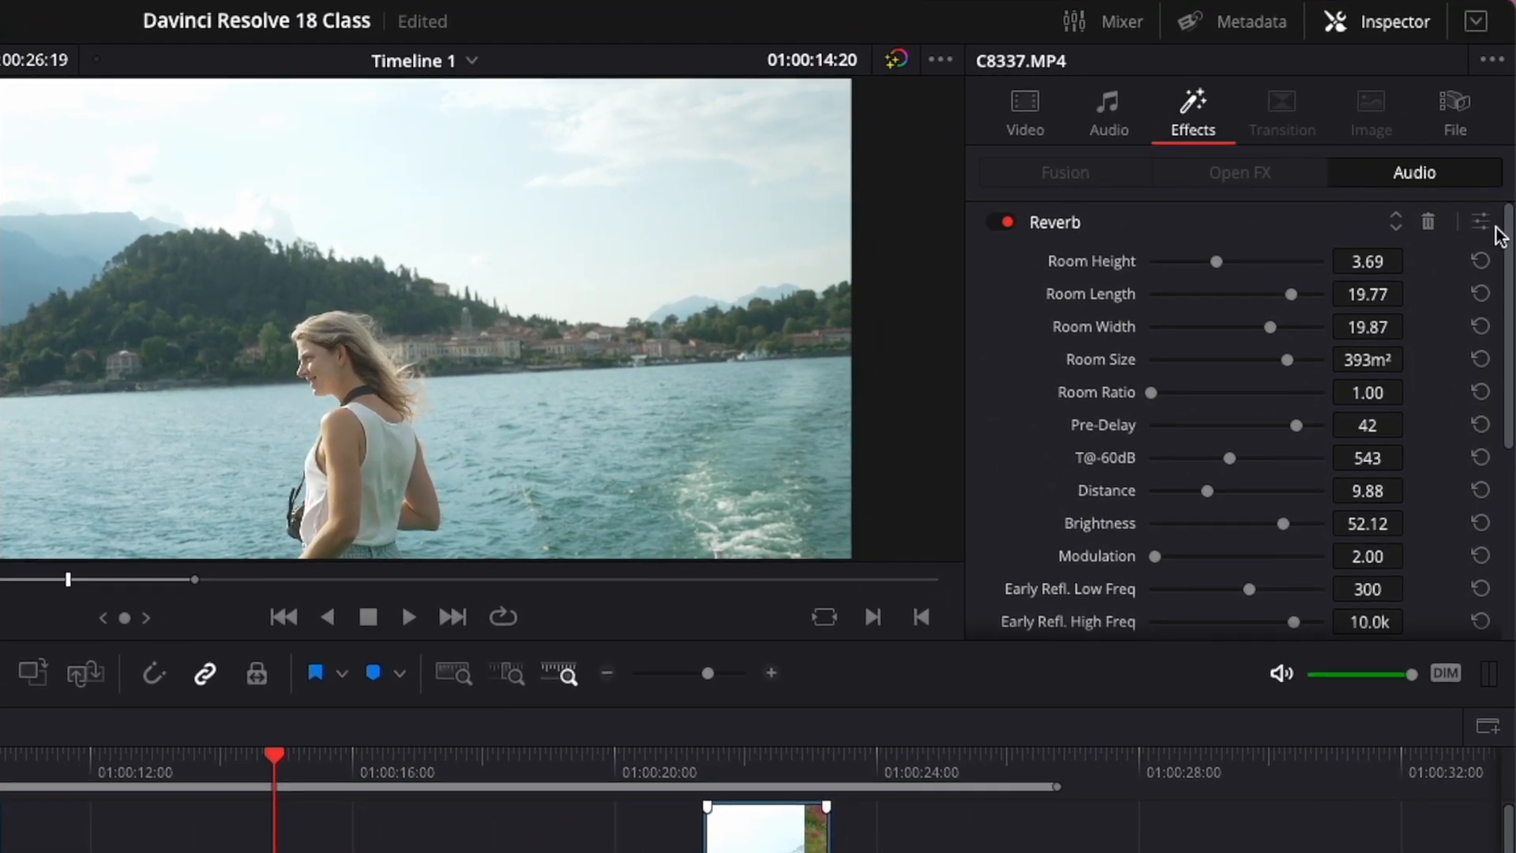
mouse_move(1499, 236)
mouse_down()
mouse_move(1509, 434)
mouse_move(1511, 218)
mouse_up()
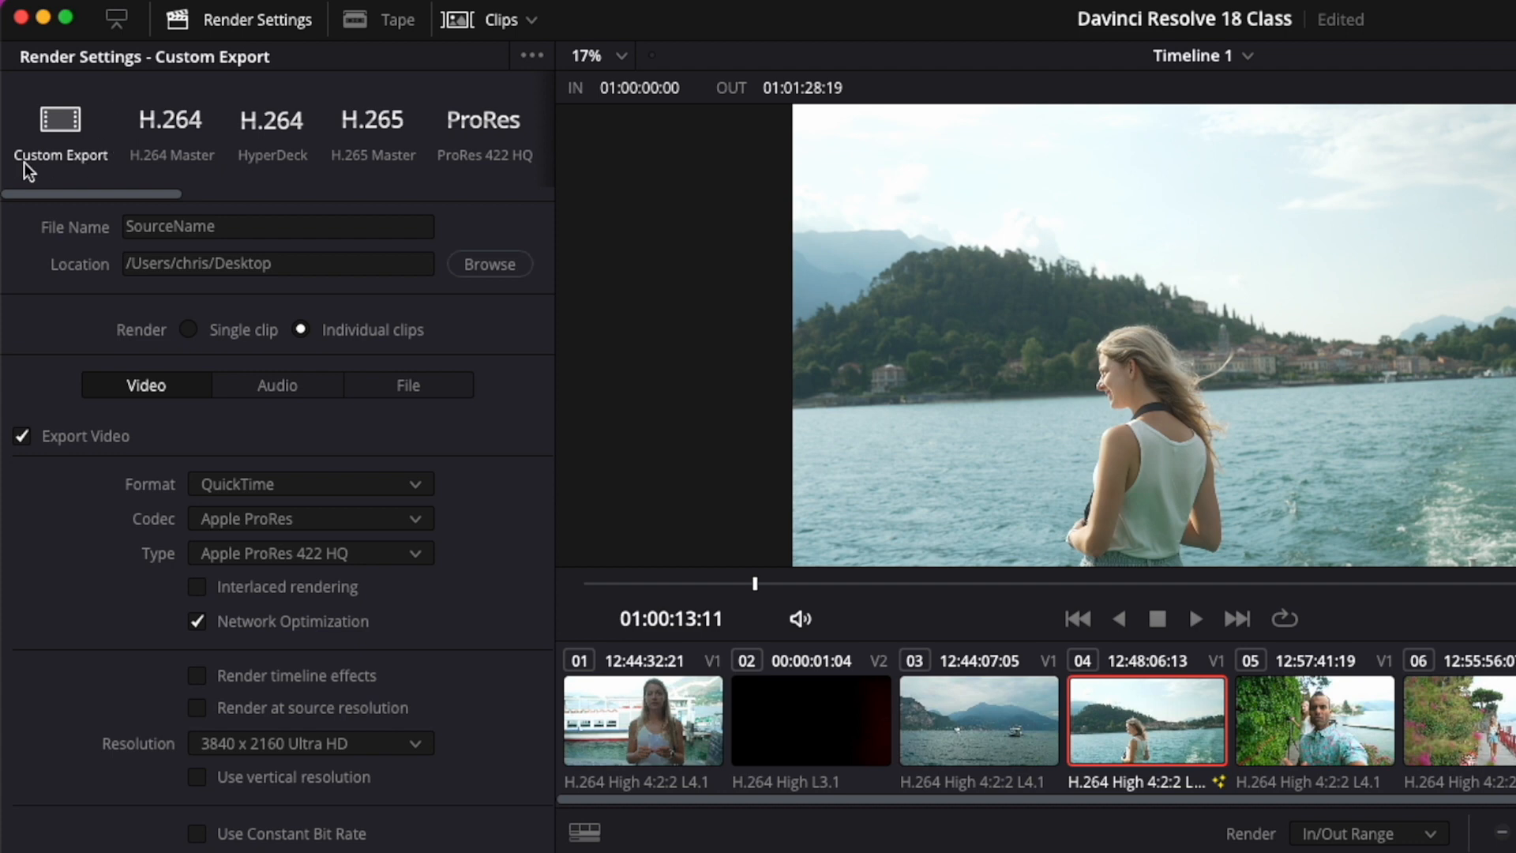
- Review the Custom Export format, codec and type options, keeping QuickTime with Apple ProRes 422 HQ, and add the individual-clips export to the render queue
click(294, 483)
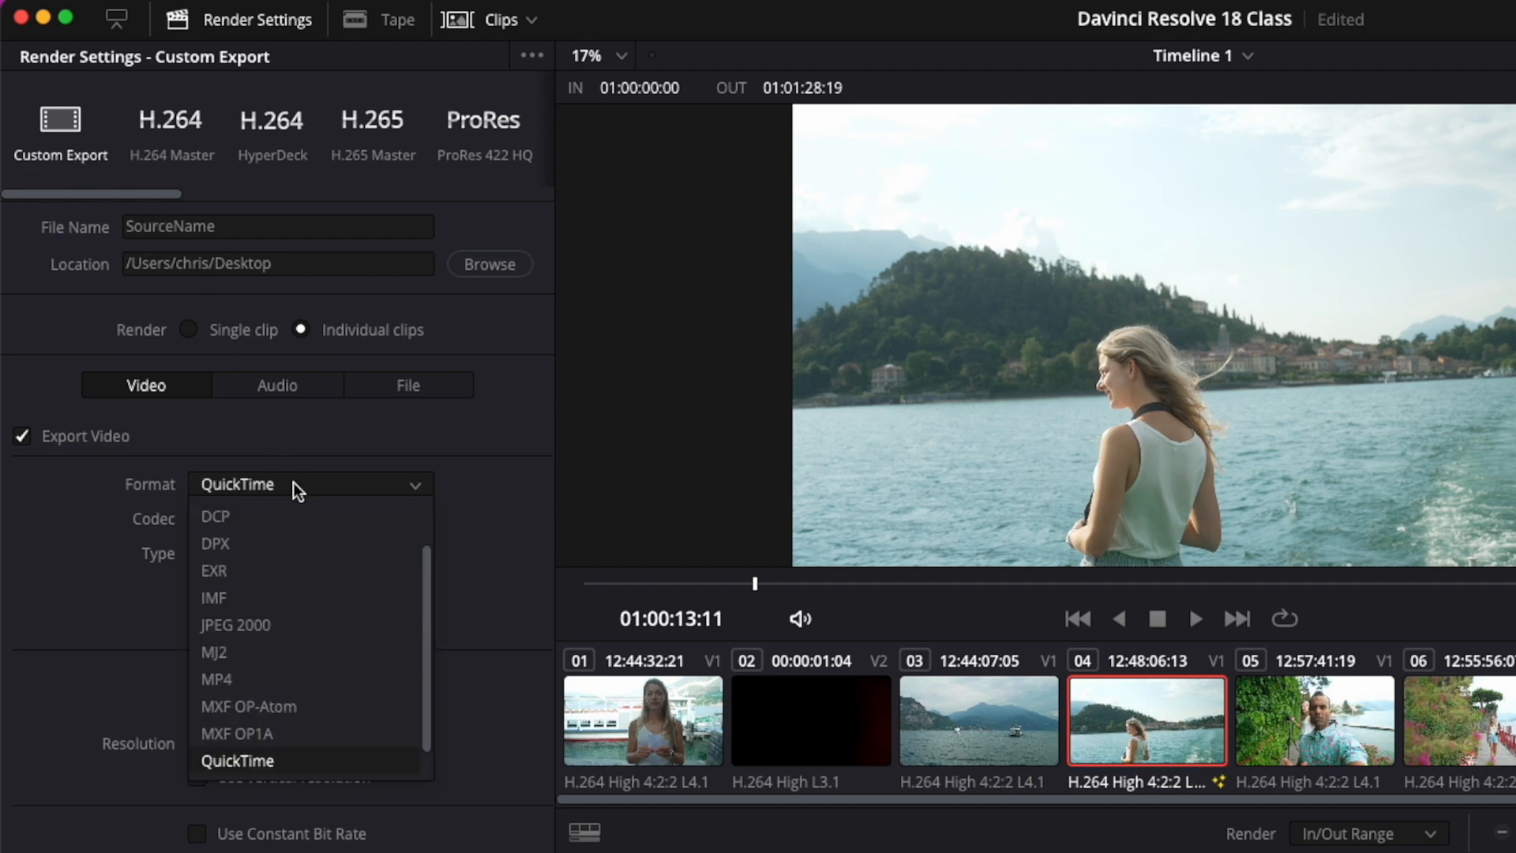
click(294, 482)
click(290, 514)
click(292, 517)
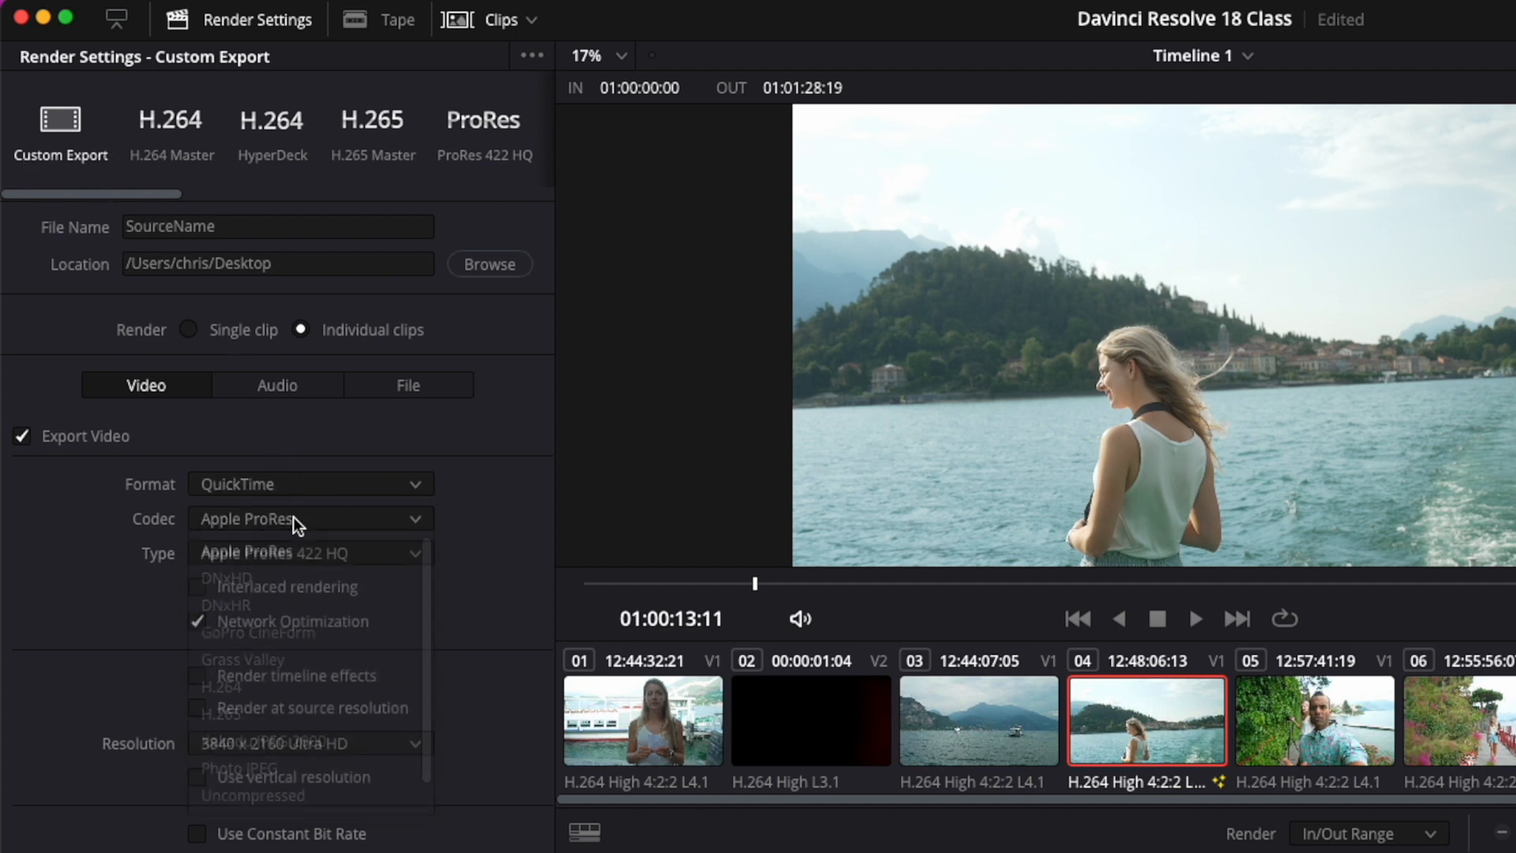
click(296, 553)
click(296, 554)
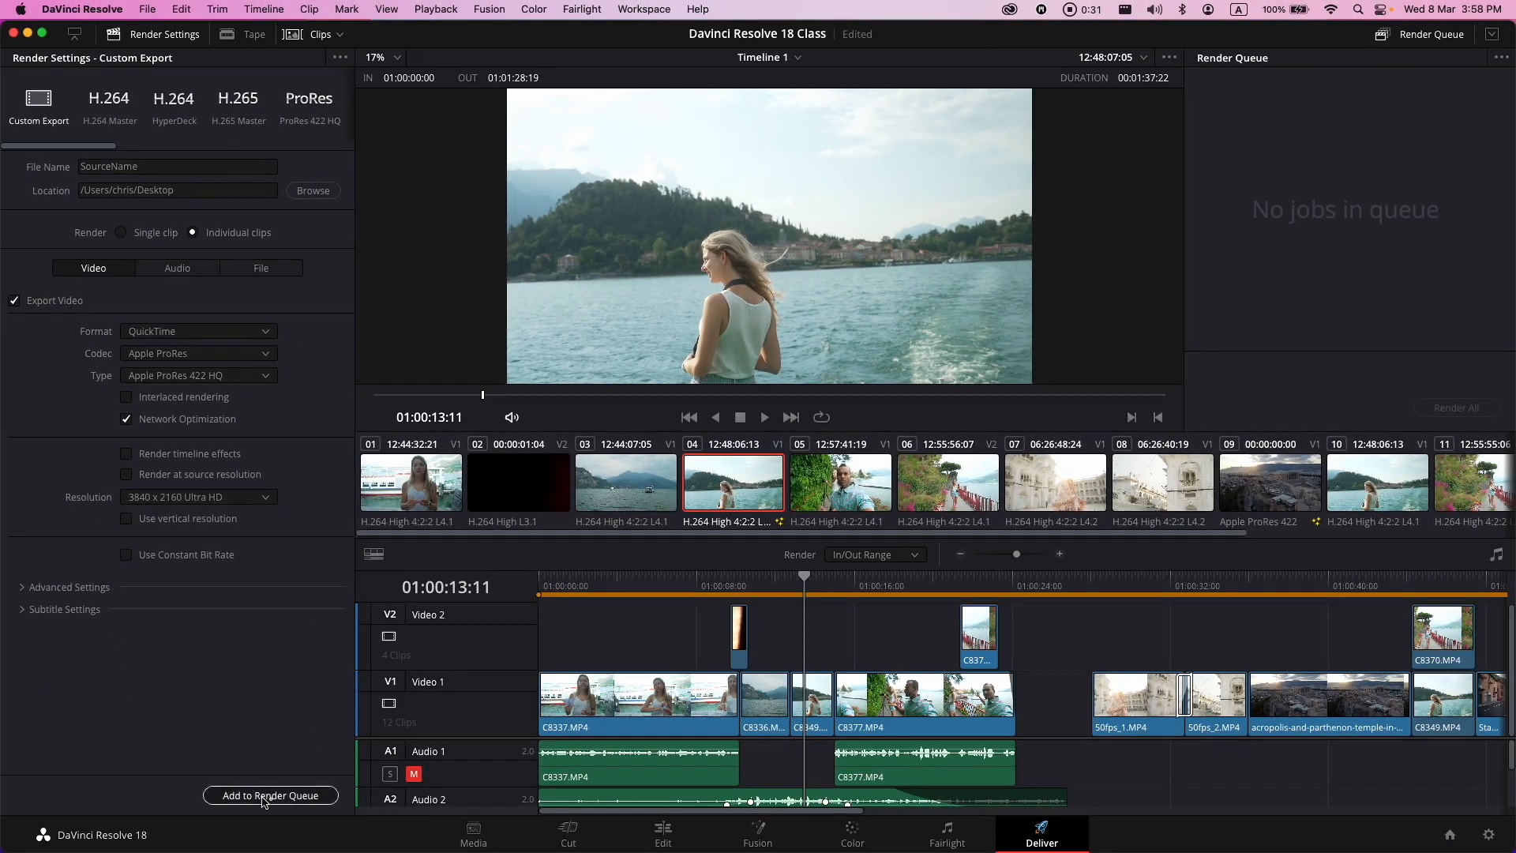
click(263, 798)
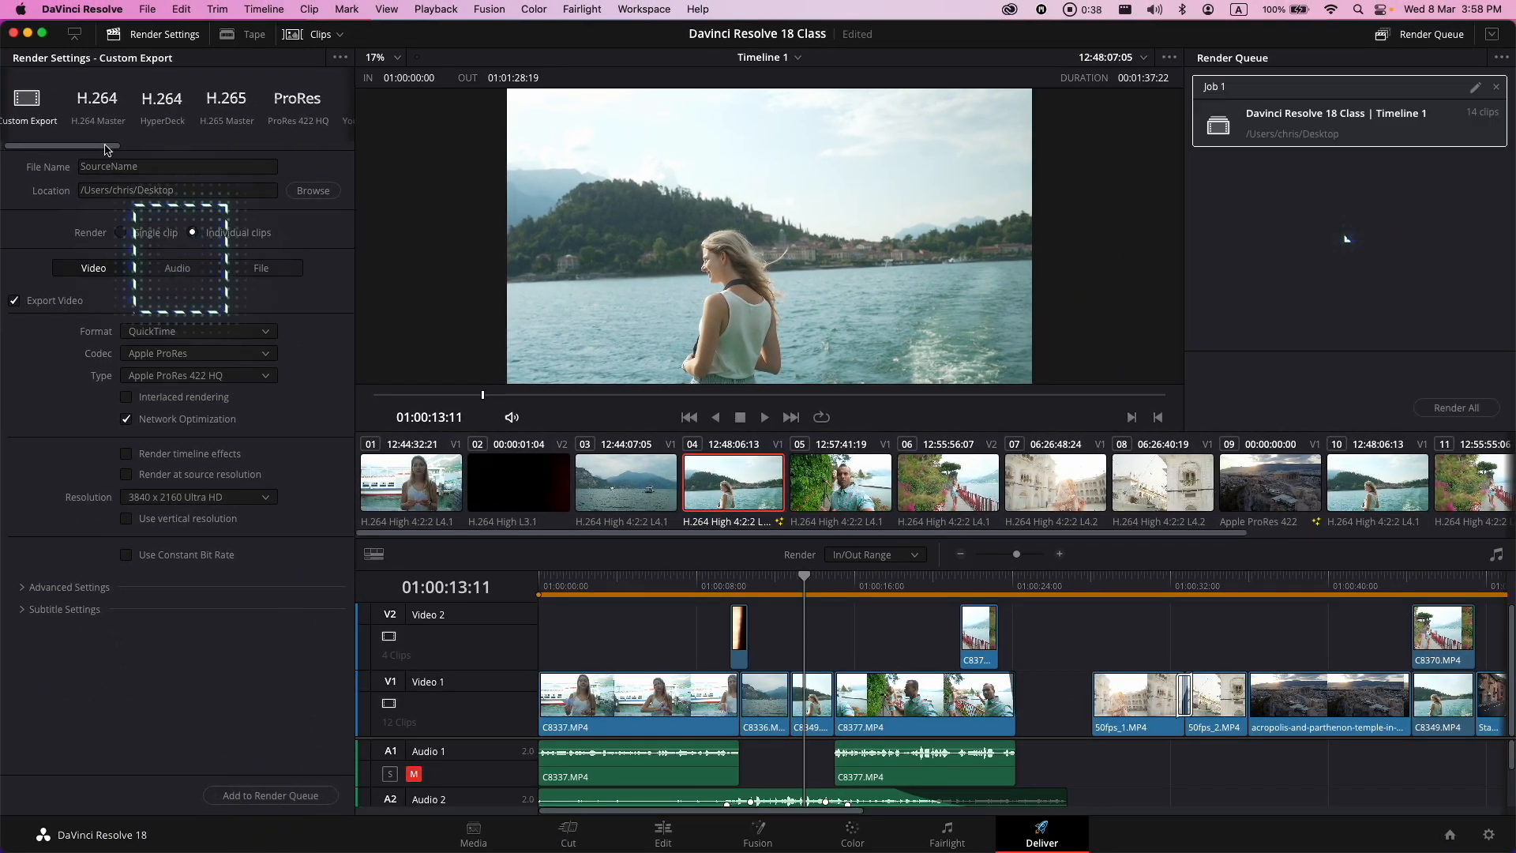
- Choose the YouTube 1080p render preset and add the timeline to the render queue with it
scroll(108, 111, right, 3)
click(111, 100)
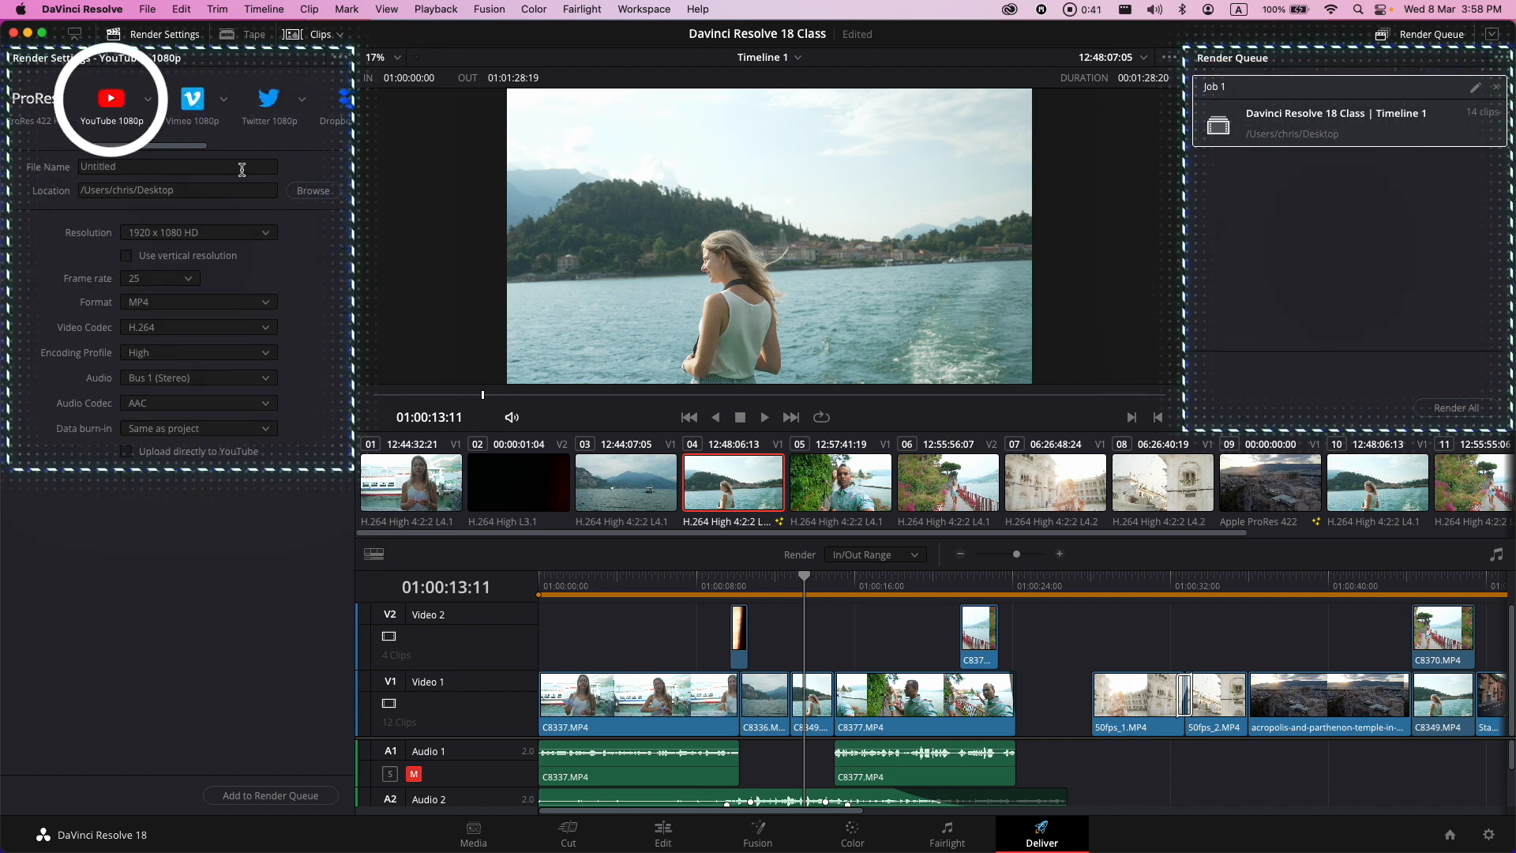
click(286, 798)
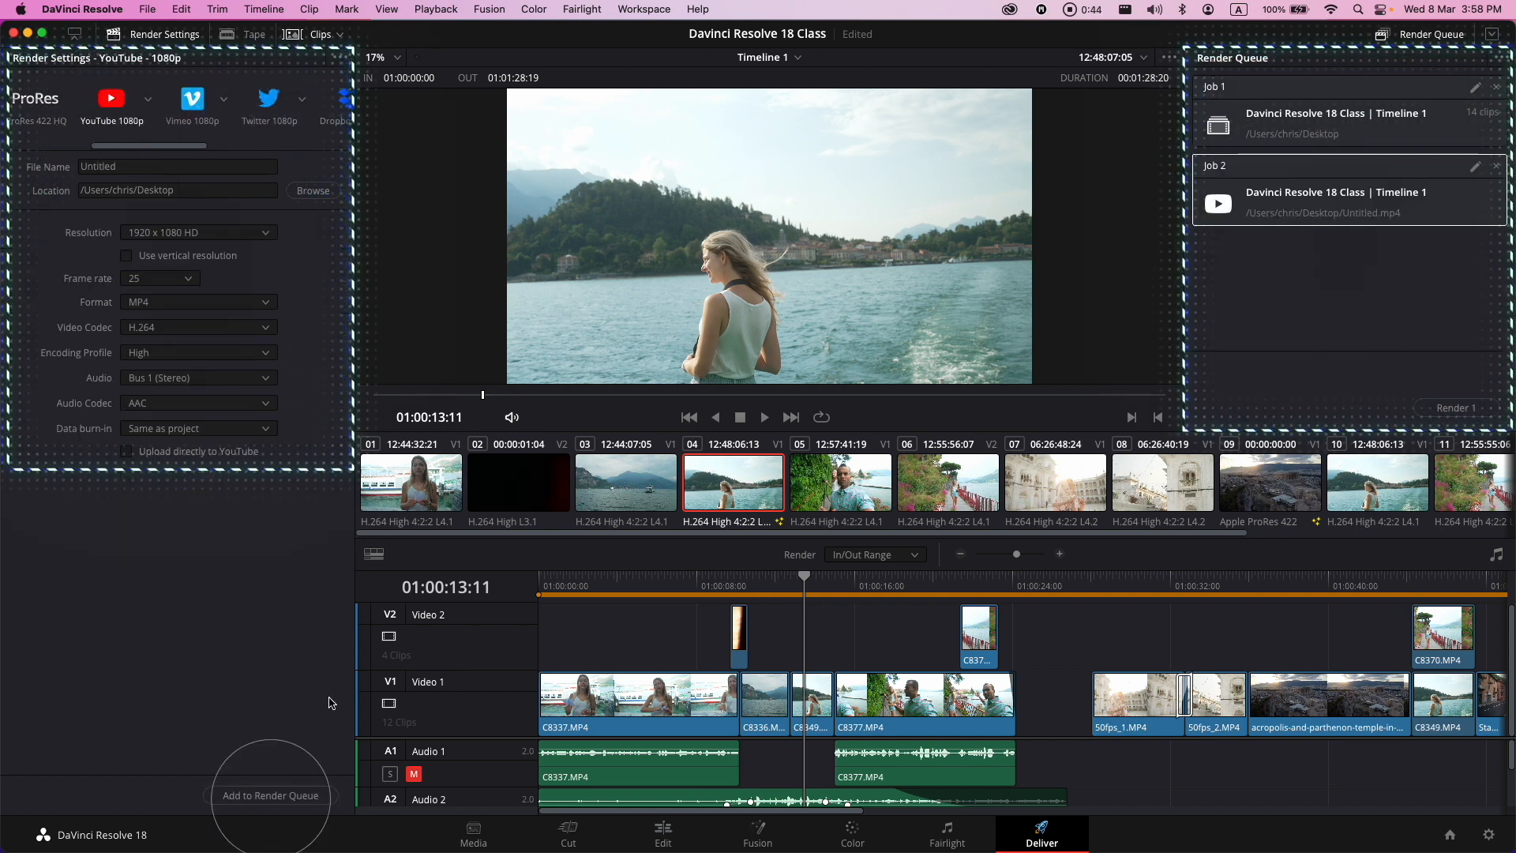
- Add the timeline to the render queue with the Final Cut Pro X preset and start rendering that job
scroll(177, 107, right, 5)
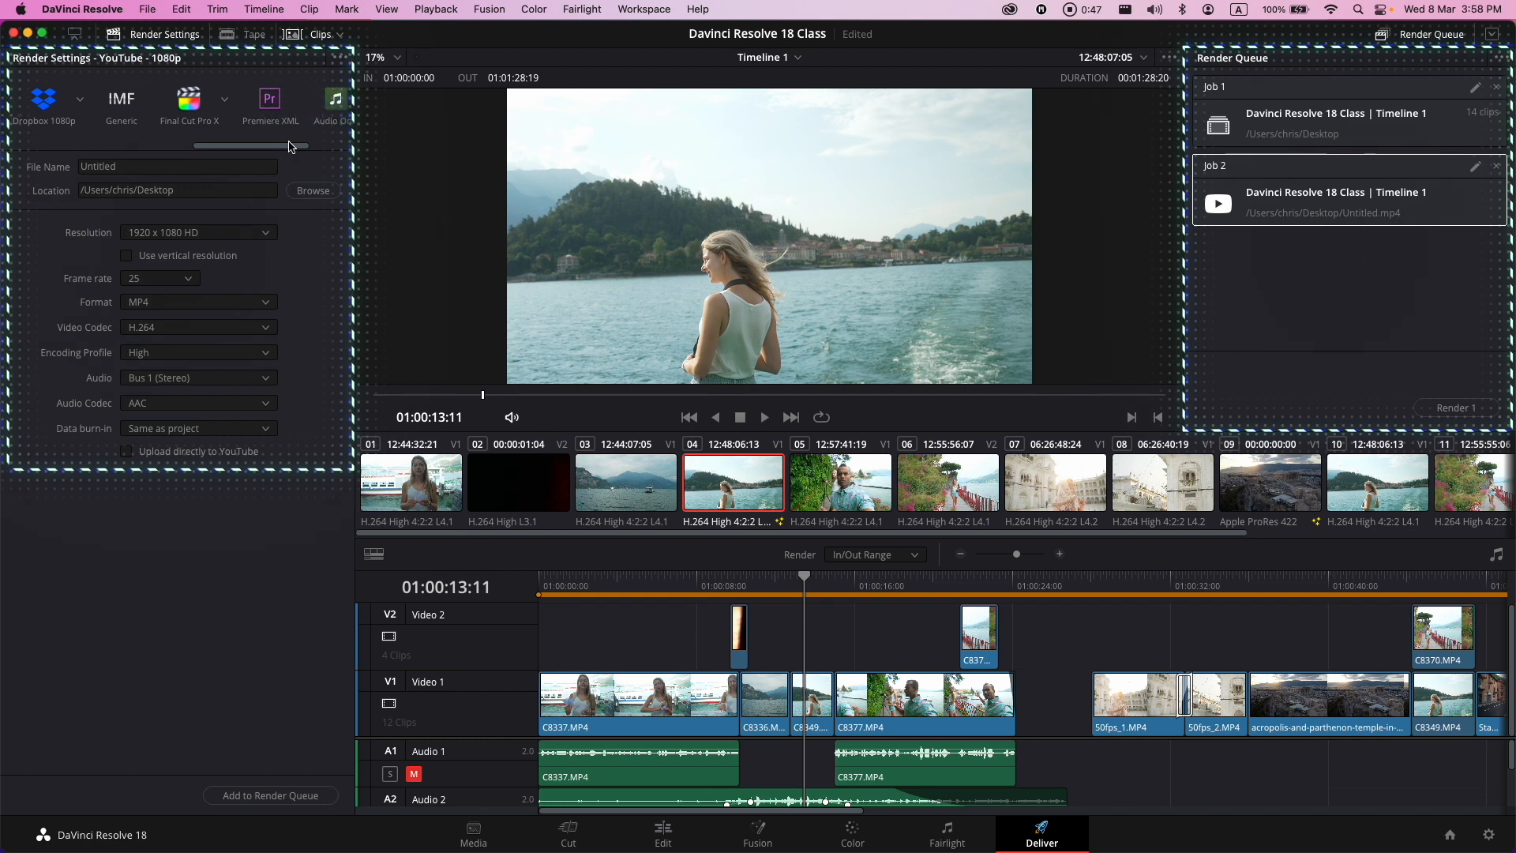
click(177, 108)
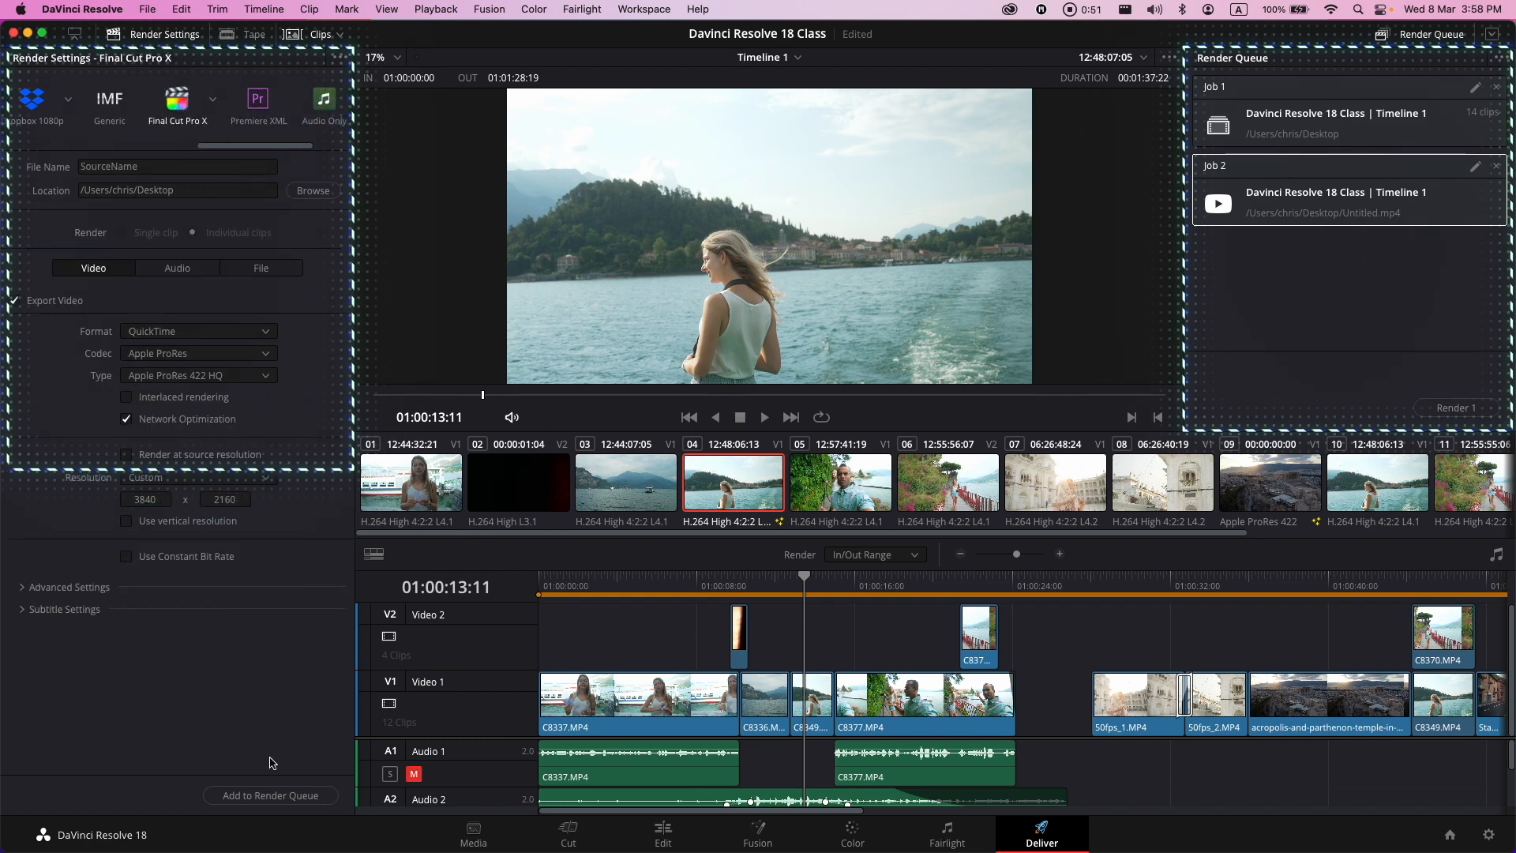
click(276, 796)
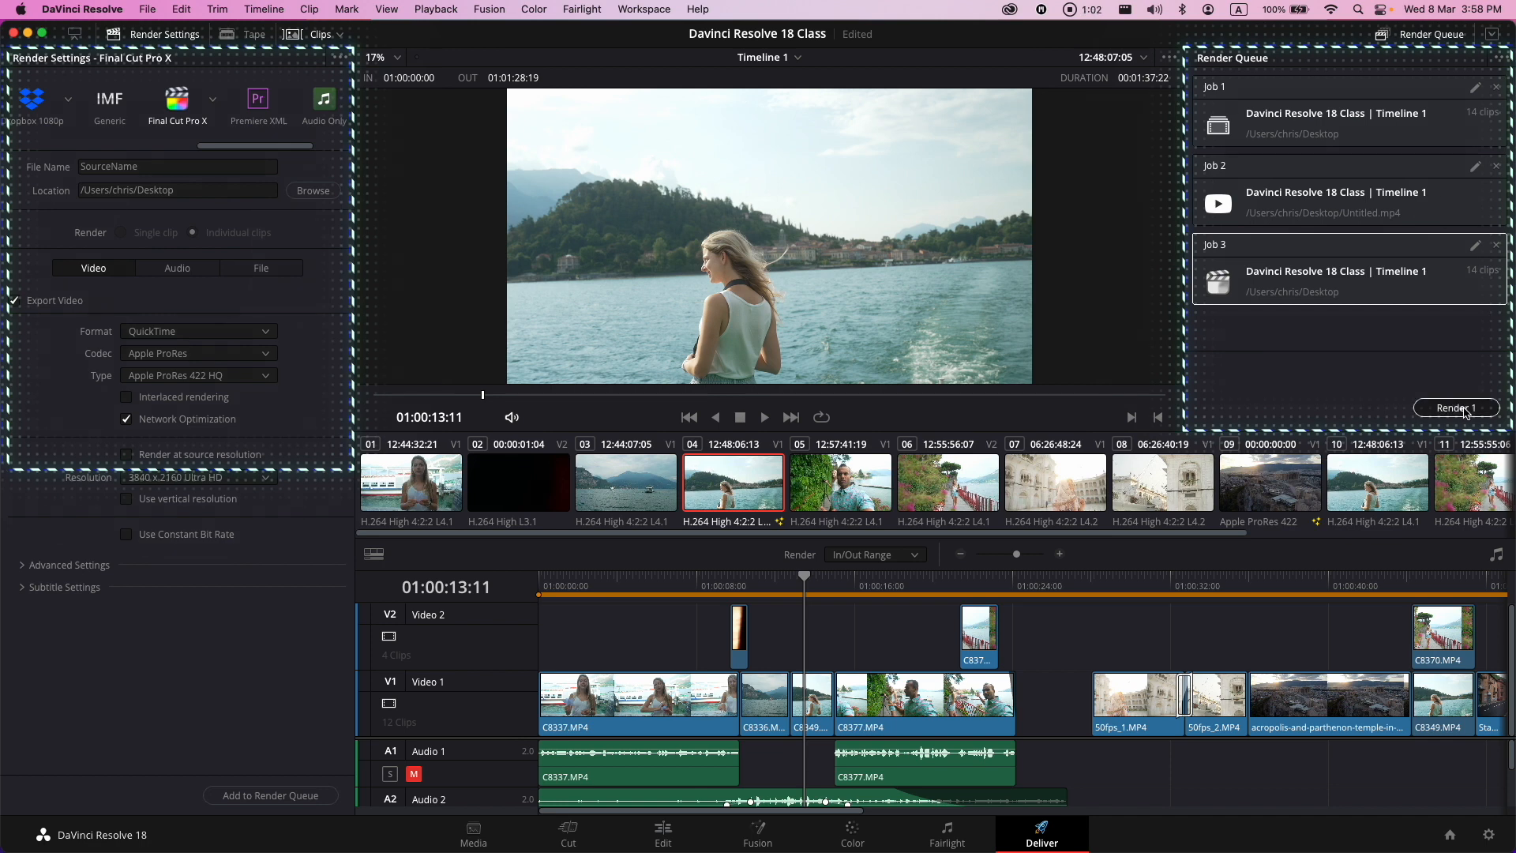
click(1464, 411)
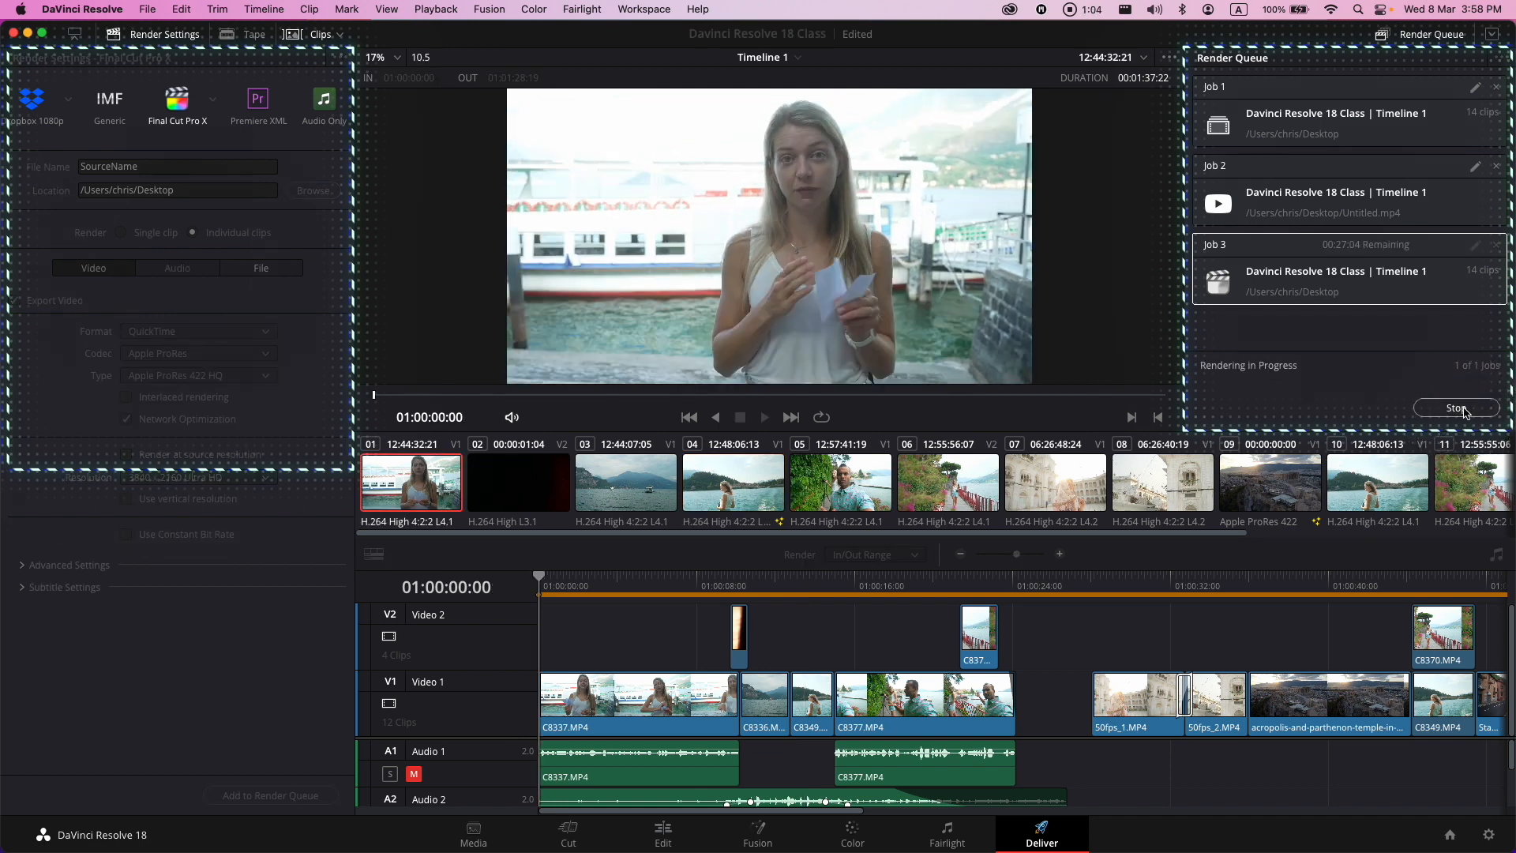